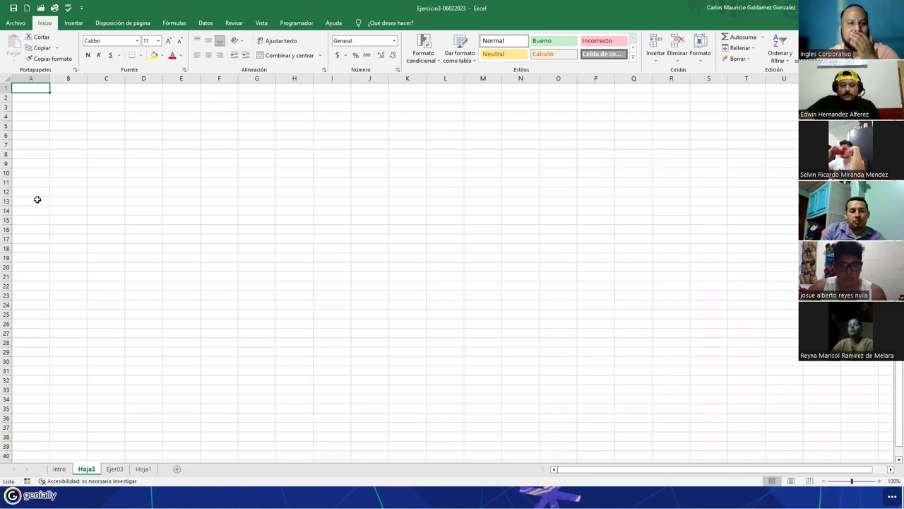
Select cell B4 on sheet Hoja3 and enlarge the sheet view to 190%.
{"action": "left_click", "coordinate": [63, 115]}
{"action": "scroll", "coordinate": [154, 256], "scroll_direction": "up", "scroll_amount": 1}
{"action": "scroll", "coordinate": [154, 256], "scroll_direction": "up", "scroll_amount": 5}
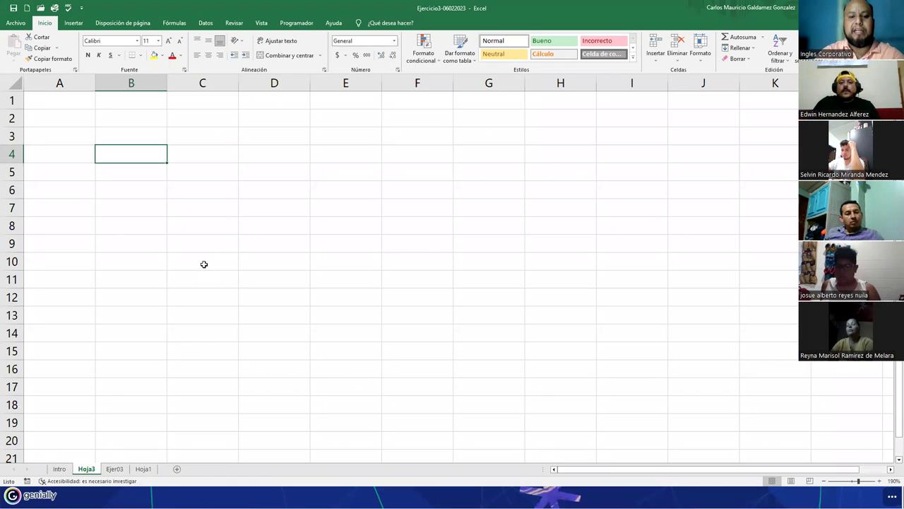
{"action": "type", "text": "eSTRUD"}
{"action": "key", "text": "BackSpace"}
{"action": "key", "text": "BackSpace"}
{"action": "key", "text": "BackSpace"}
{"action": "key", "text": "BackSpace"}
{"action": "key", "text": "BackSpace"}
{"action": "key", "text": "BackSpace"}
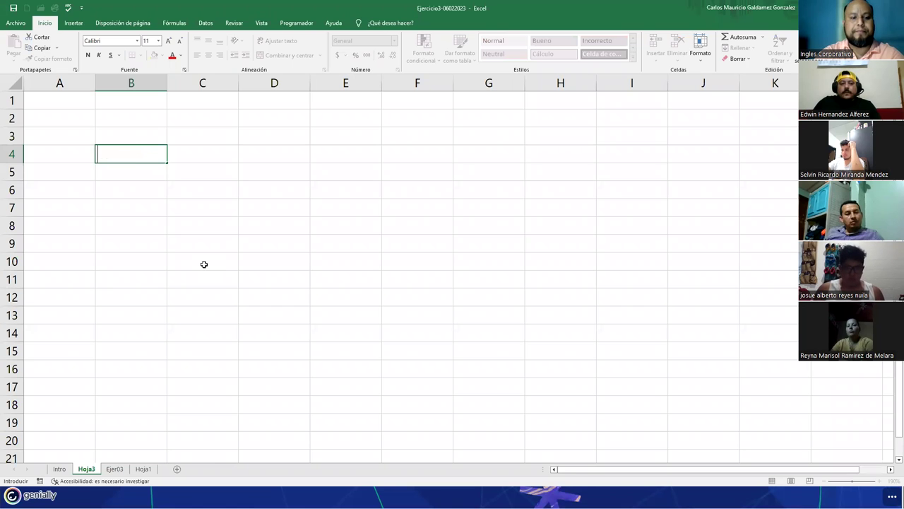
Enter the column headers Estudiante, Nota1 and Nota2 in cells B4 to D4.
{"action": "type", "text": "Estudiante"}
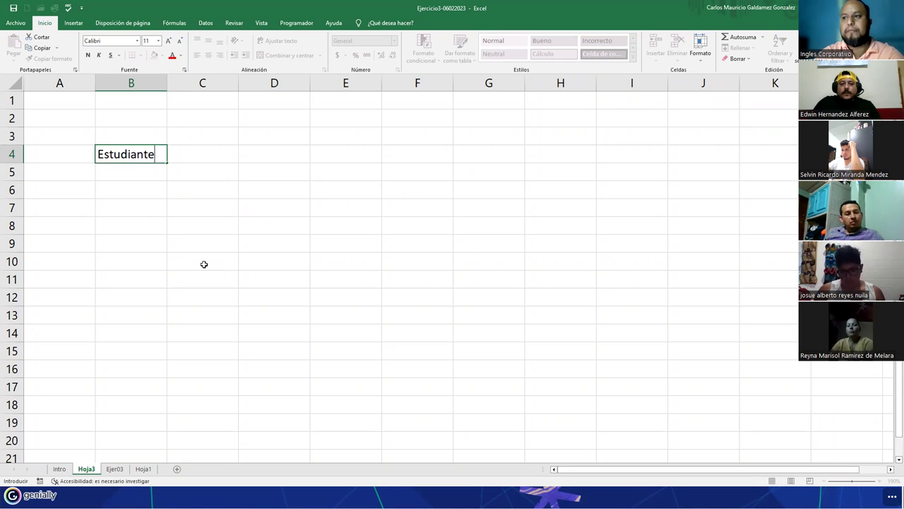
{"action": "key", "text": "Tab"}
{"action": "type", "text": "Nota1"}
{"action": "key", "text": "Tab"}
{"action": "type", "text": "Nota"}
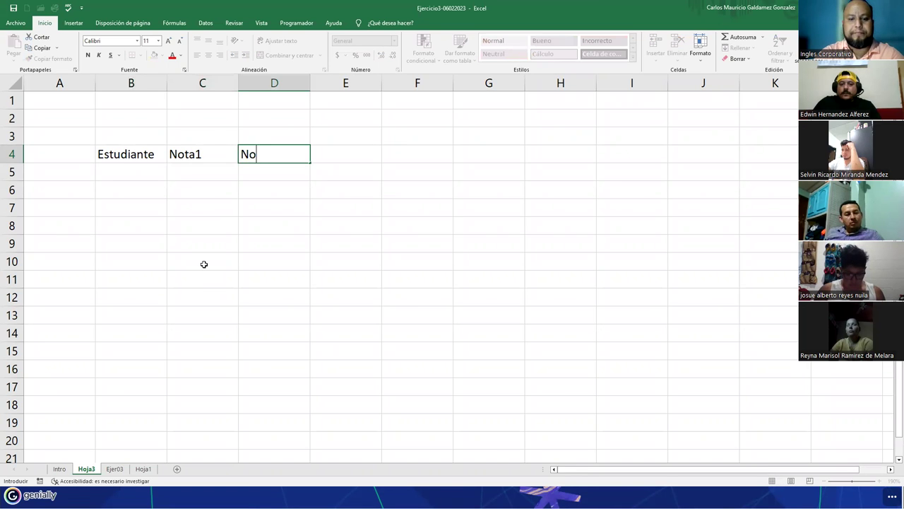
Enter the headers PruebaObjetiva and Promedio in E4 and F4, and fit the widths of columns E and B to their contents.
{"action": "key", "text": "Tab"}
{"action": "type", "text": "Prom"}
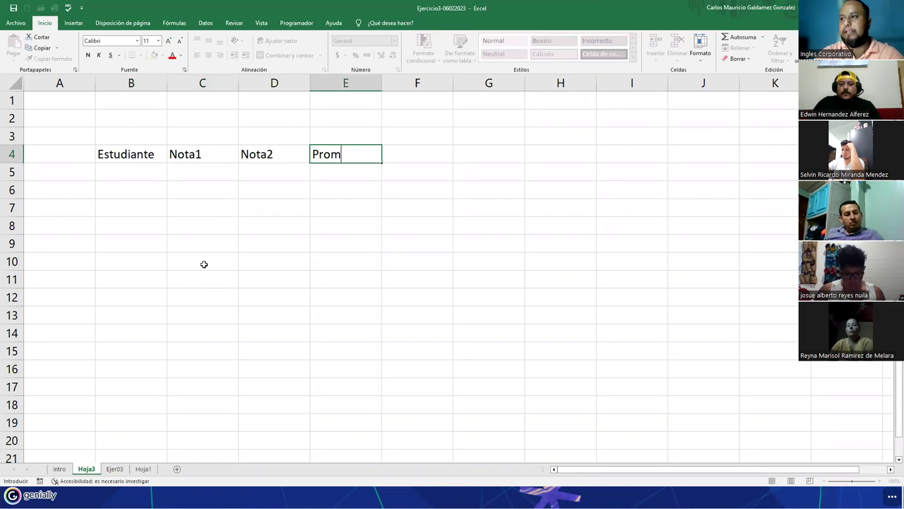
{"action": "key", "text": "BackSpace"}
{"action": "key", "text": "BackSpace"}
{"action": "key", "text": "BackSpace"}
{"action": "type", "text": "ruebaObjetiva"}
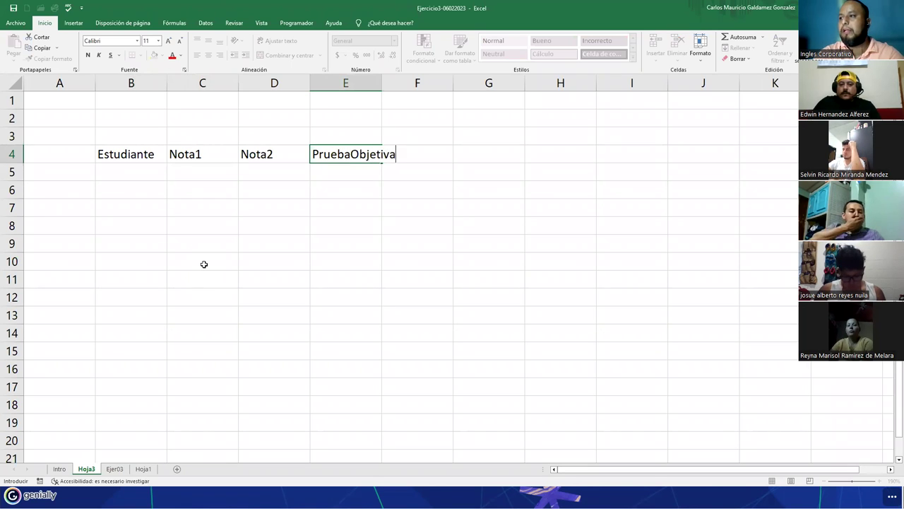
{"action": "key", "text": "Tab"}
{"action": "type", "text": "Promedio"}
{"action": "key", "text": "Return"}
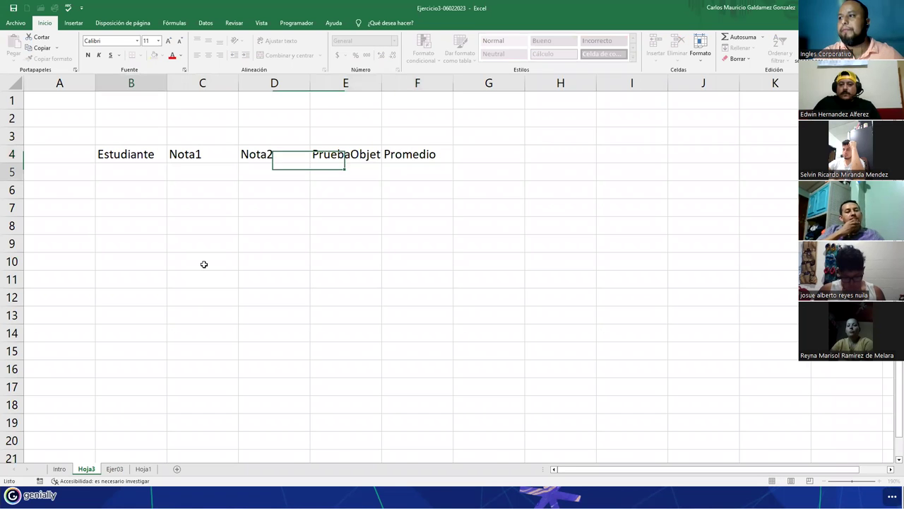
{"action": "double_click", "coordinate": [381, 84]}
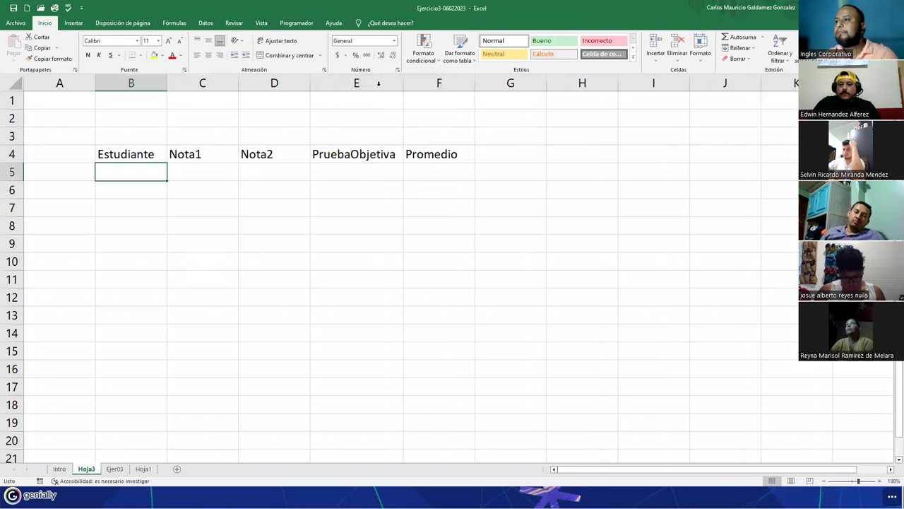
{"action": "double_click", "coordinate": [167, 83]}
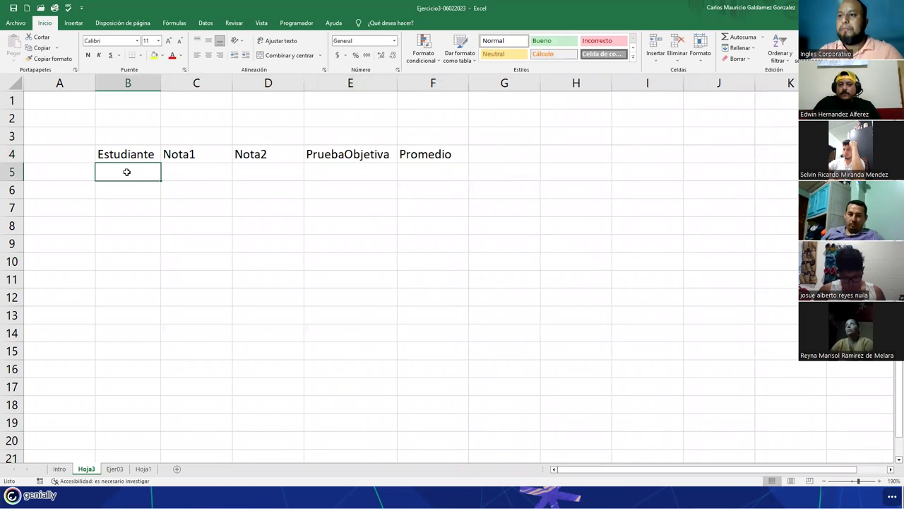
Enter the full names of the first four students under Estudiante in cells B5 to B8.
{"action": "type", "text": "Juan Perez"}
{"action": "key", "text": "Return"}
{"action": "type", "text": "Maria "}
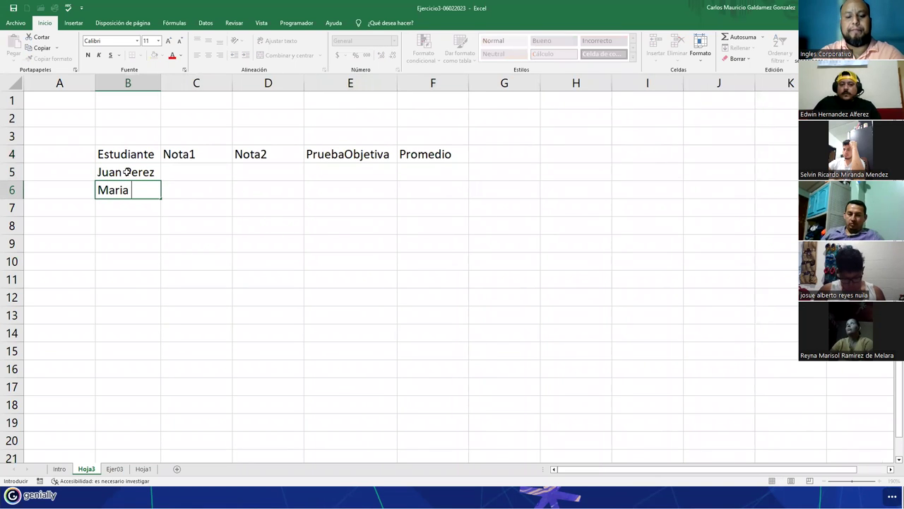
{"action": "type", "text": "Cruz"}
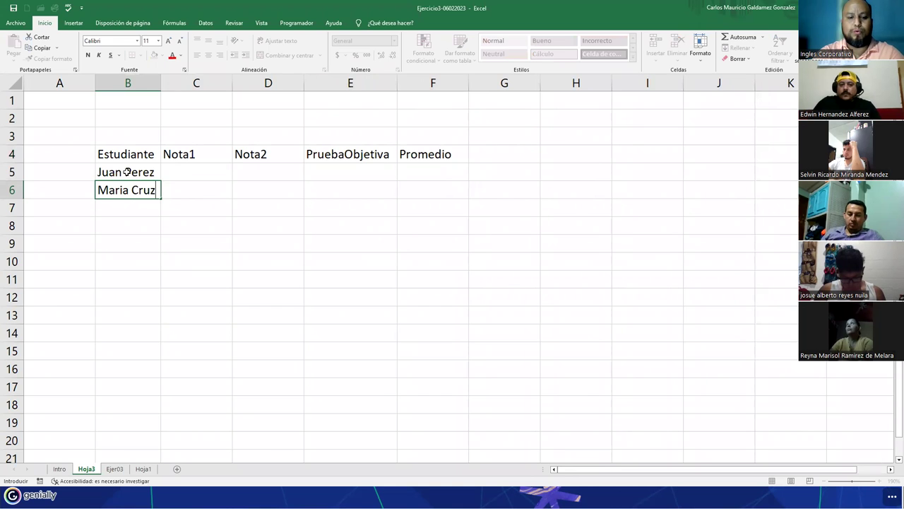
{"action": "key", "text": "Return"}
{"action": "type", "text": "Jose Santos"}
{"action": "key", "text": "Return"}
{"action": "type", "text": "Laura Orellana"}
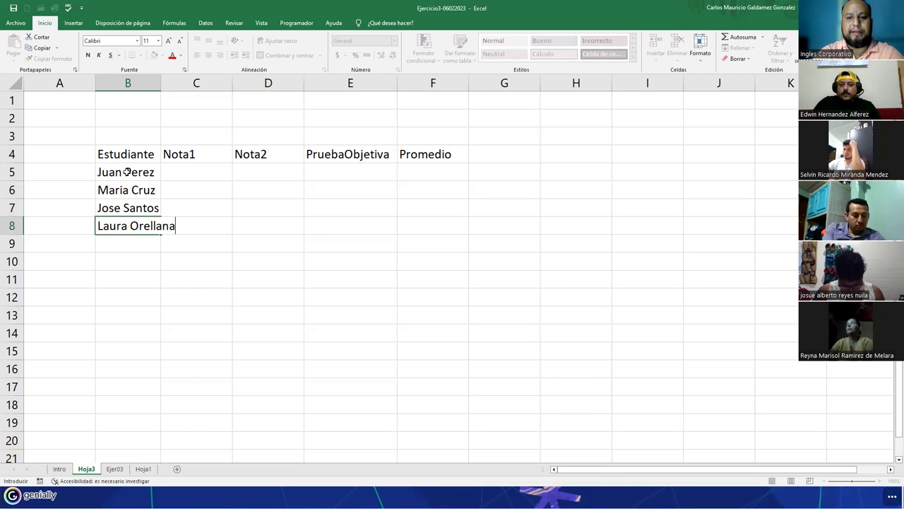
Enter the full names of three more students in cells B9 to B11 and fit column B to the longest name.
{"action": "key", "text": "Return"}
{"action": "type", "text": "Mir"}
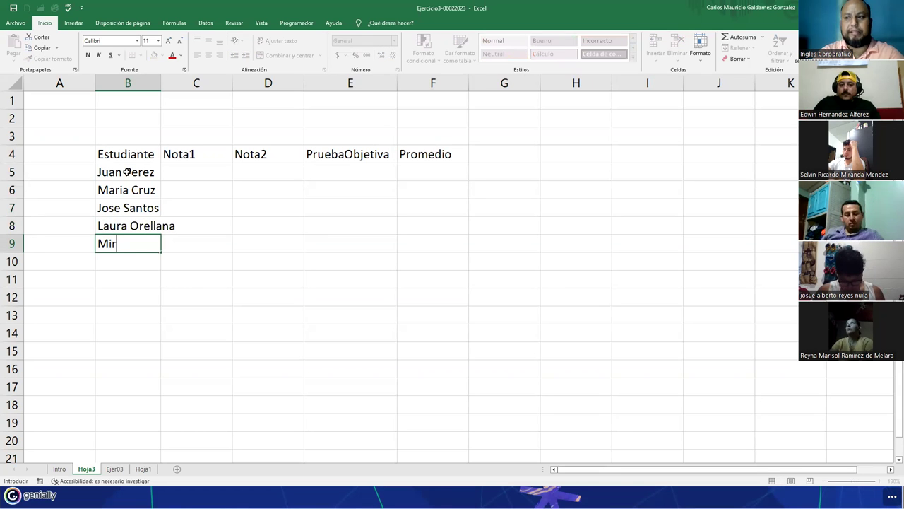
{"action": "type", "text": "na Lopez"}
{"action": "key", "text": "Return"}
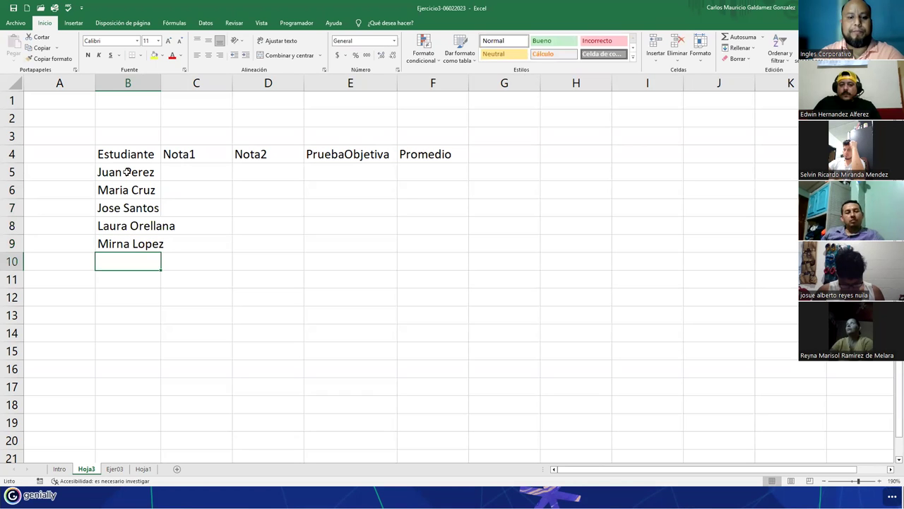
{"action": "type", "text": "Ruth"}
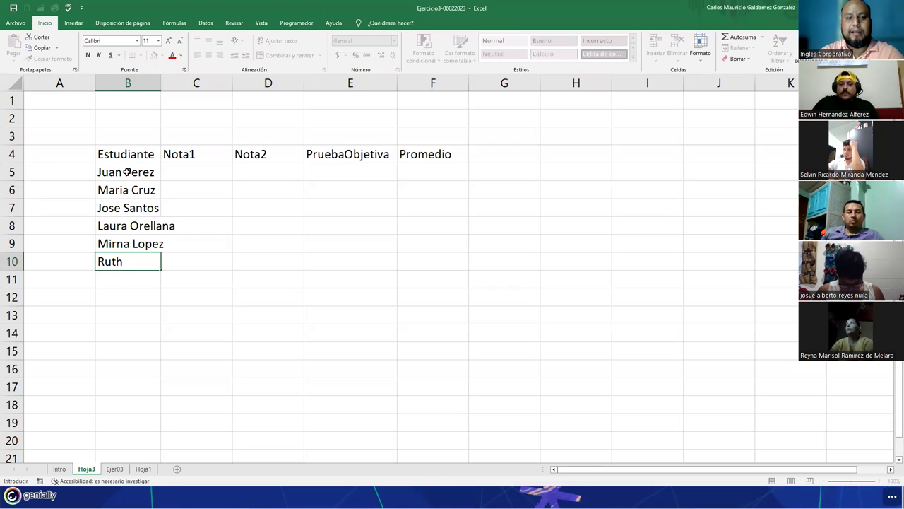
{"action": "type", "text": " Molina"}
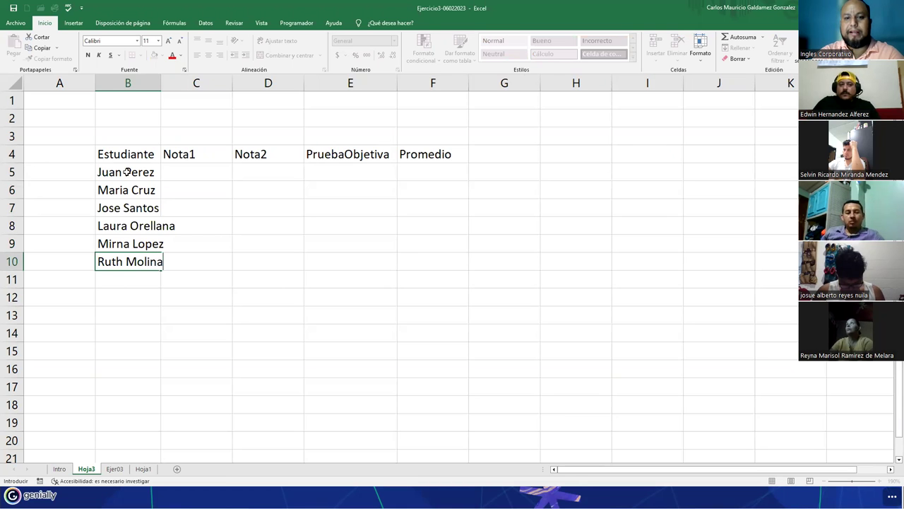
{"action": "key", "text": "Return"}
{"action": "type", "text": "Wiliam Nuñez"}
{"action": "key", "text": "Return"}
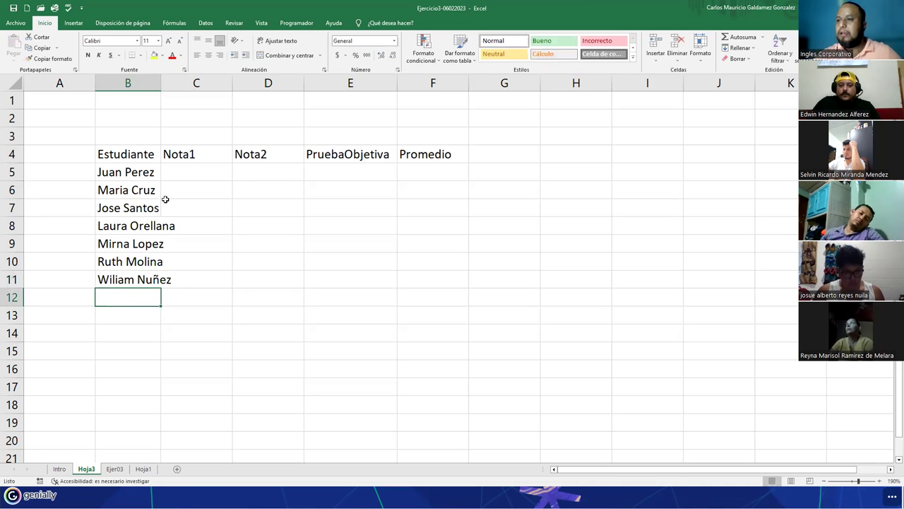
{"action": "double_click", "coordinate": [161, 84]}
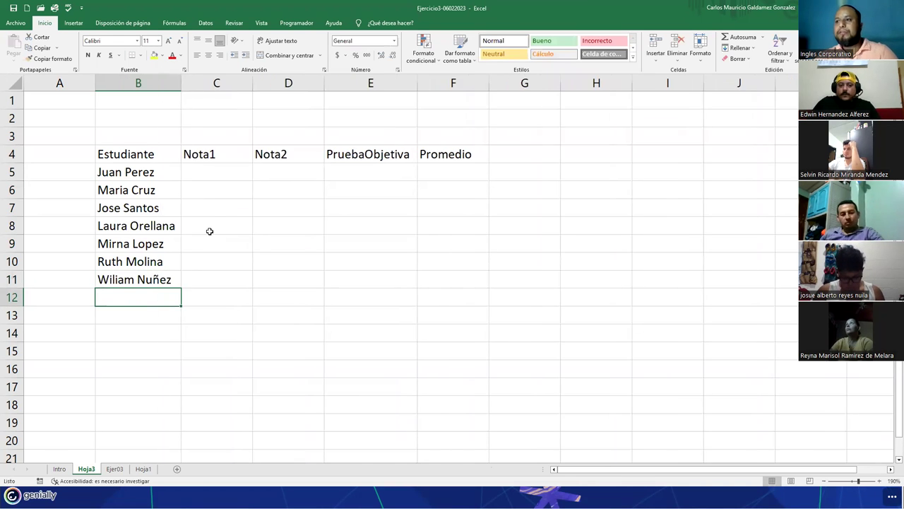
Enter the Nota1 grades 8, 7, 6.5, 8.2, 6.8, 8.9 and 6.7 in cells C5 to C11.
{"action": "left_click", "coordinate": [203, 173]}
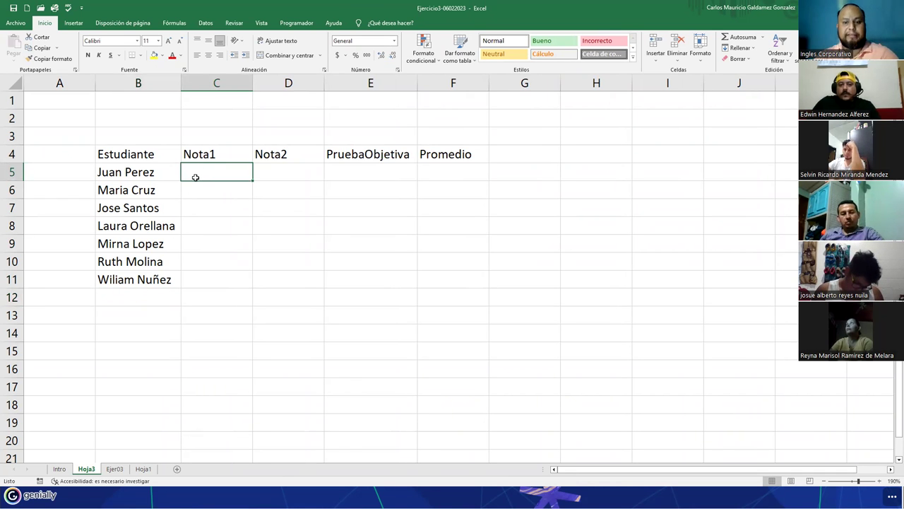
{"action": "type", "text": "8"}
{"action": "key", "text": "Return"}
{"action": "type", "text": "7"}
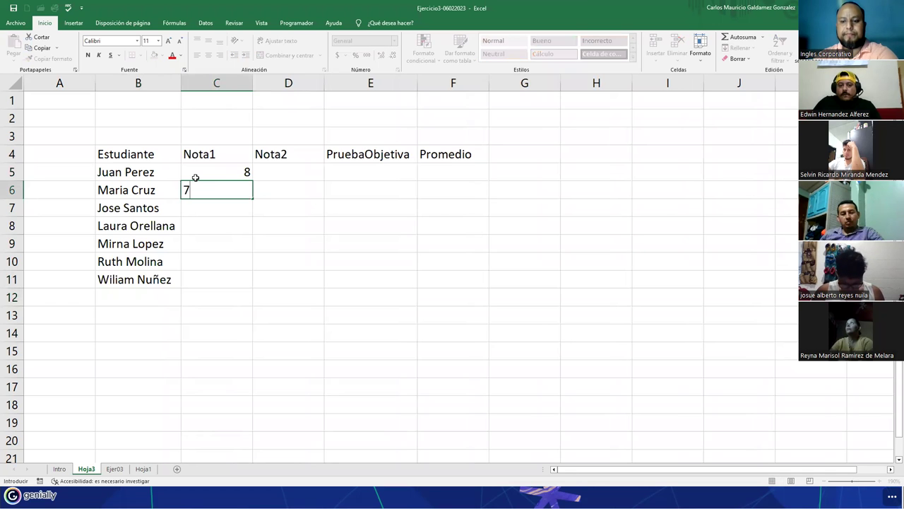
{"action": "key", "text": "Return"}
{"action": "type", "text": "6.5"}
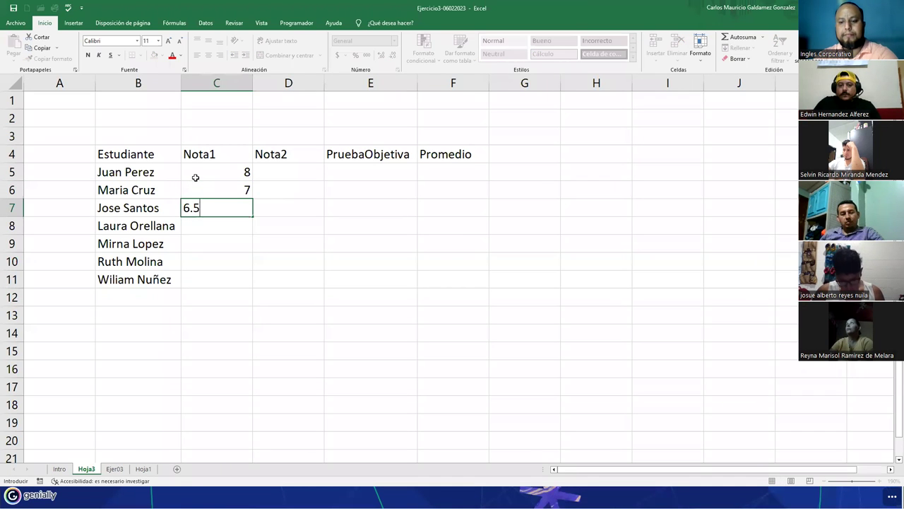
{"action": "key", "text": "Return"}
{"action": "type", "text": "8.2"}
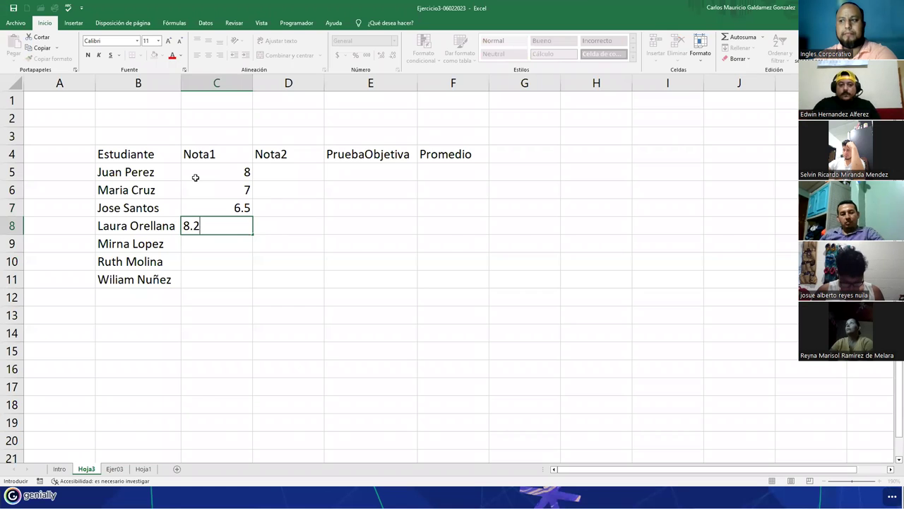
{"action": "key", "text": "Return"}
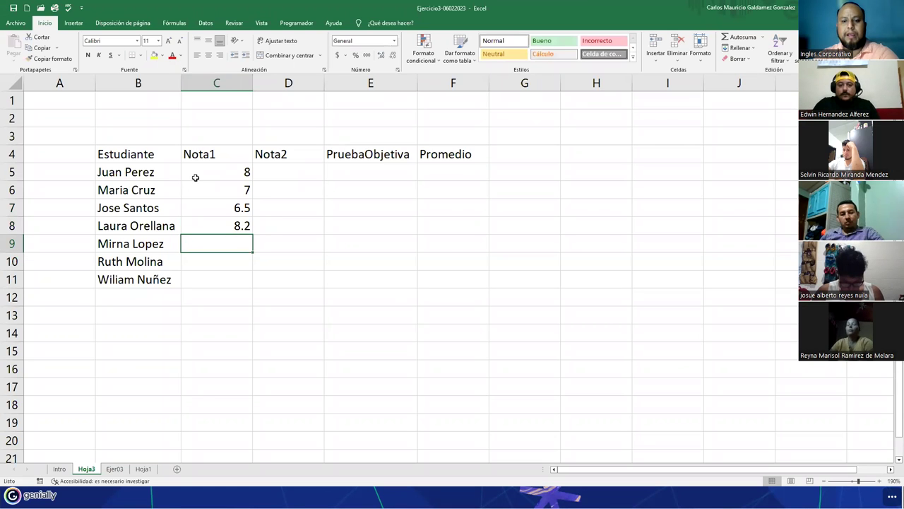
{"action": "type", "text": "6.8"}
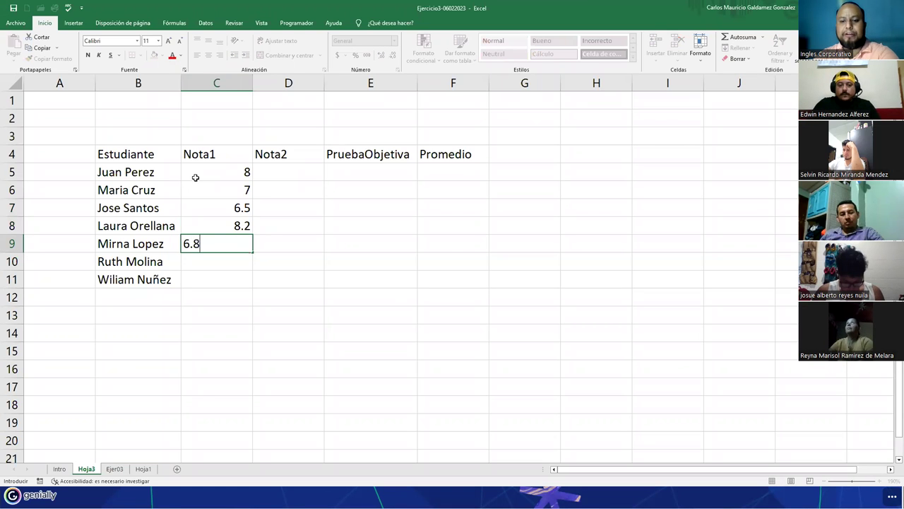
{"action": "key", "text": "Return"}
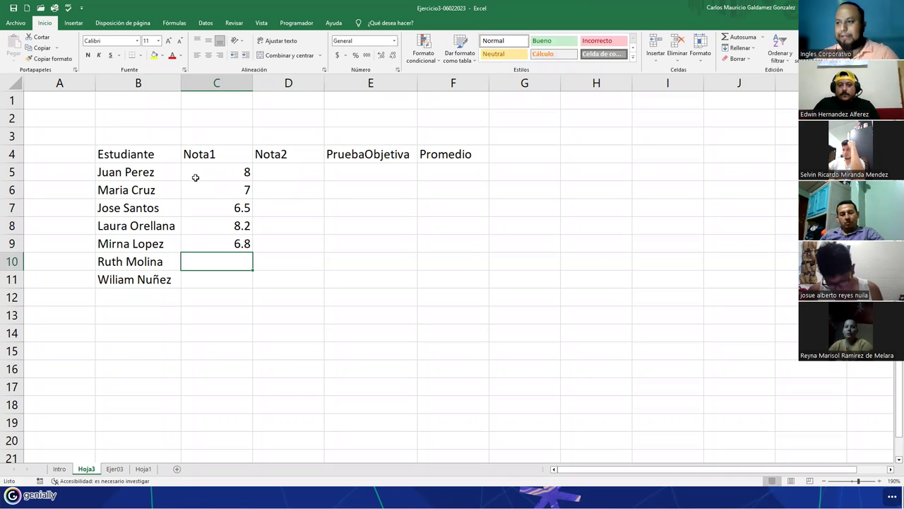
{"action": "type", "text": "8.9"}
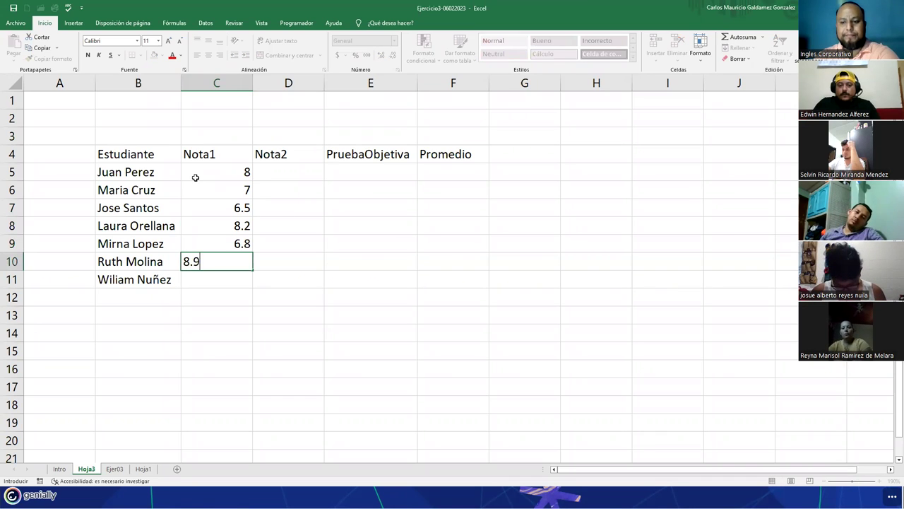
{"action": "key", "text": "Return"}
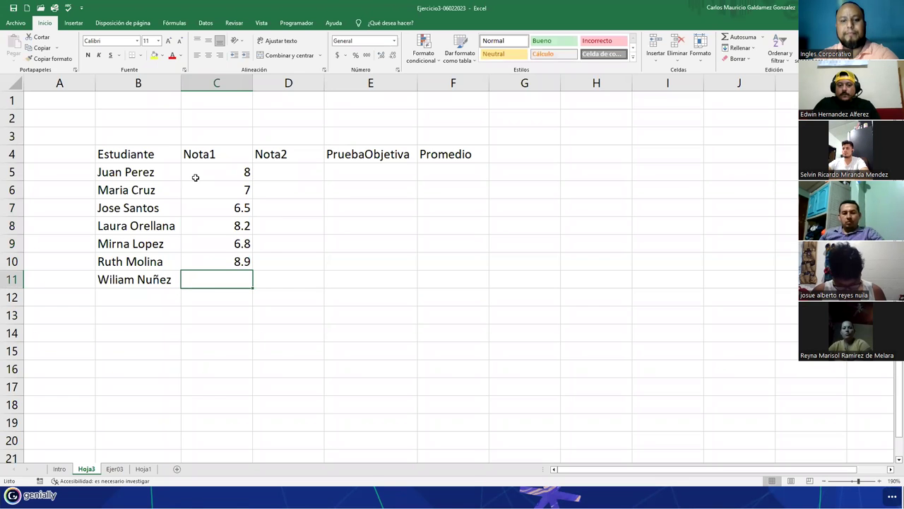
{"action": "type", "text": "6.7"}
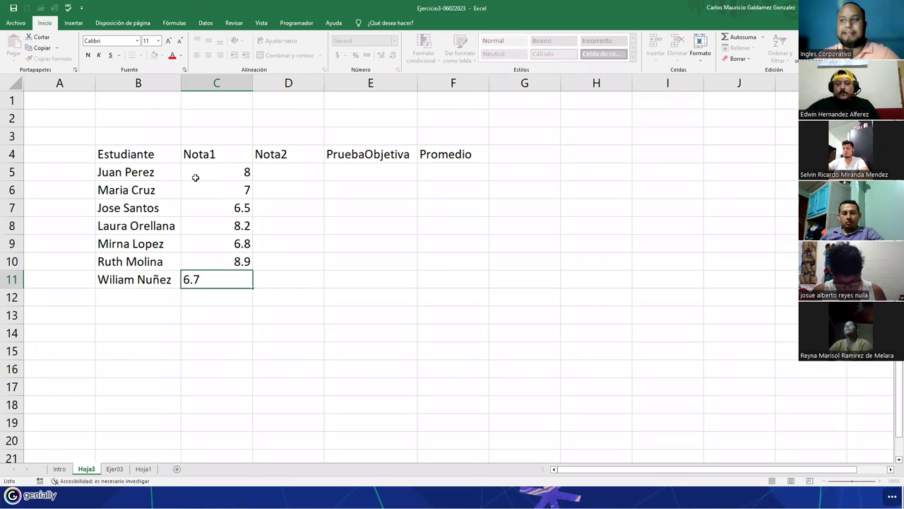
{"action": "key", "text": "Tab"}
Enter the Nota2 grades 9, 9.1, 7, 8, 9, 5.8 and 8.8 in cells D5 to D11.
{"action": "left_click", "coordinate": [271, 173]}
{"action": "type", "text": "6"}
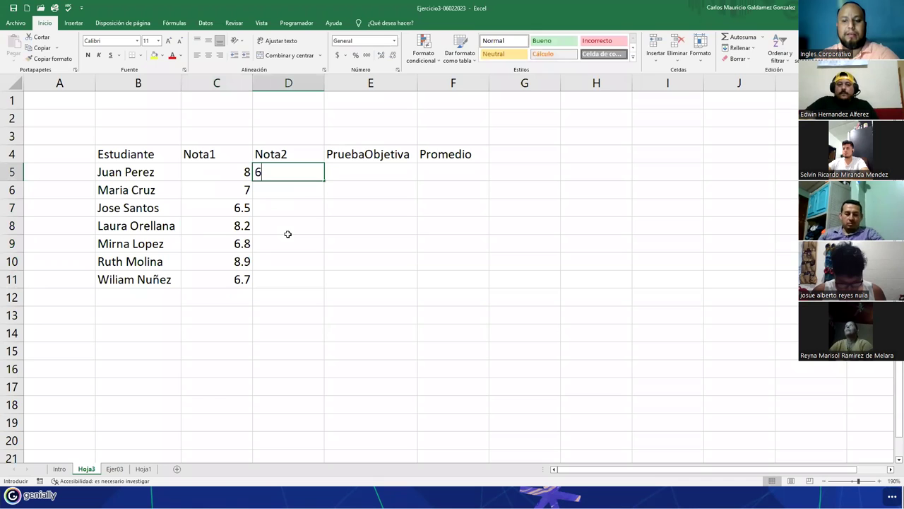
{"action": "type", "text": "9"}
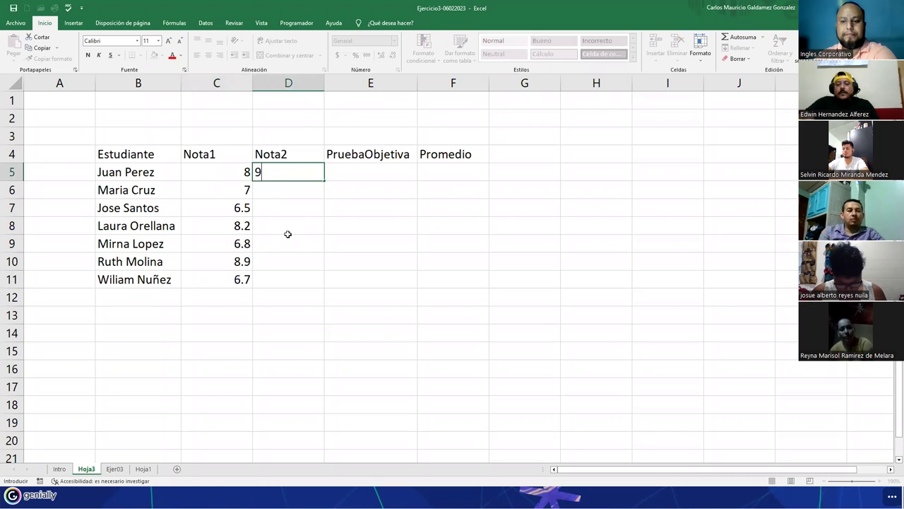
{"action": "key", "text": "Return"}
{"action": "type", "text": "9.1"}
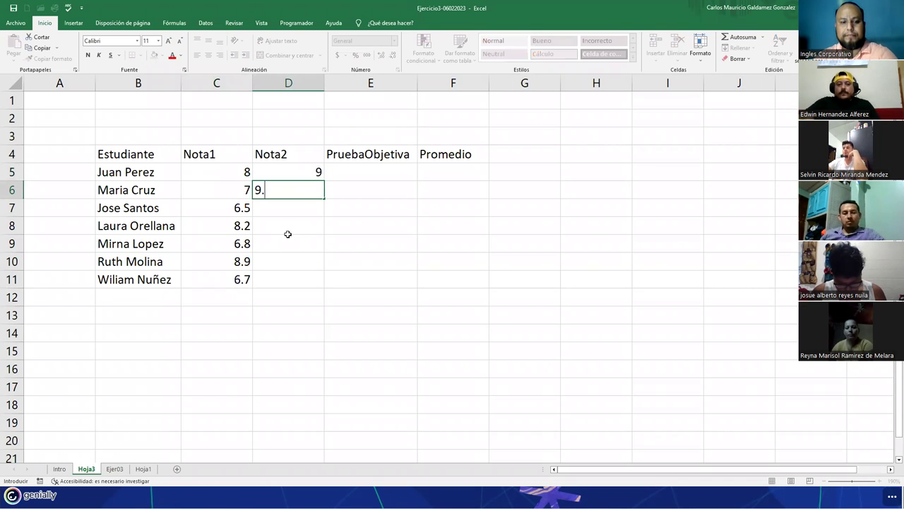
{"action": "key", "text": "Return"}
{"action": "type", "text": "7"}
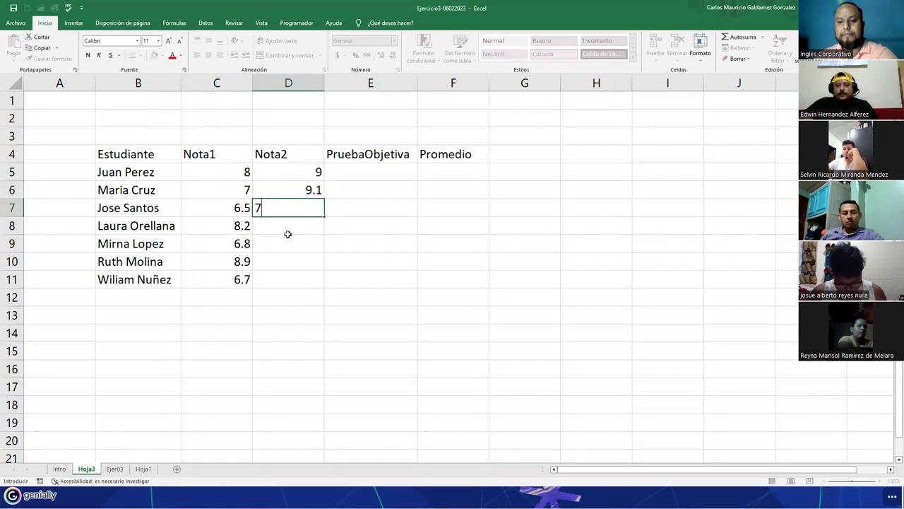
{"action": "key", "text": "Return"}
{"action": "type", "text": "8"}
{"action": "key", "text": "Return"}
{"action": "type", "text": "9"}
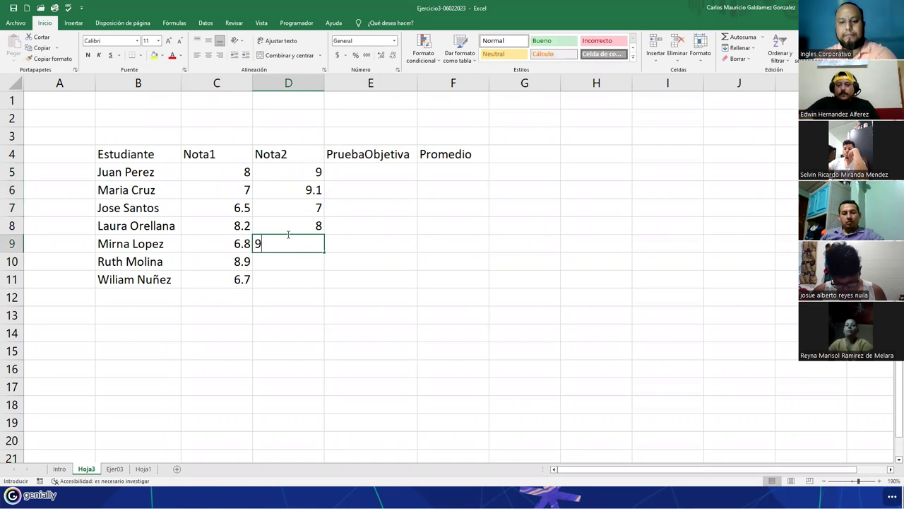
{"action": "key", "text": "Return"}
{"action": "type", "text": "5.8"}
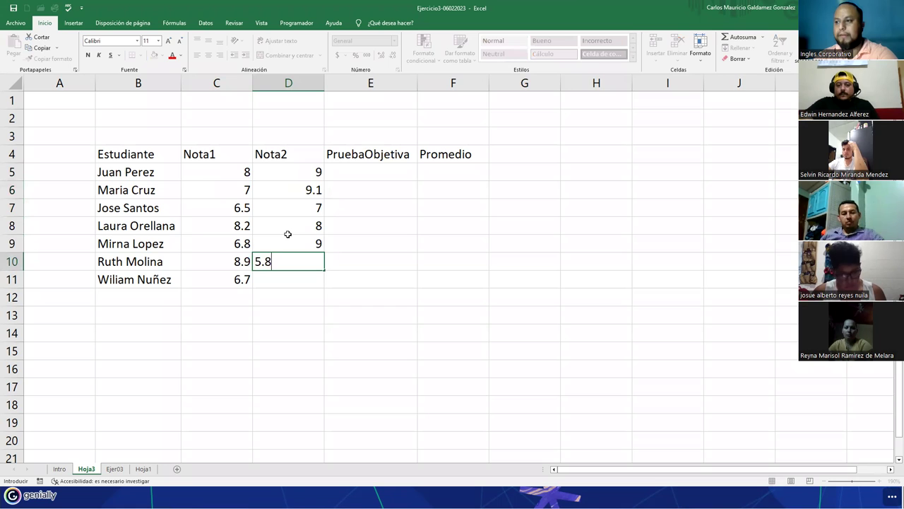
{"action": "key", "text": "Return"}
{"action": "type", "text": "8.8"}
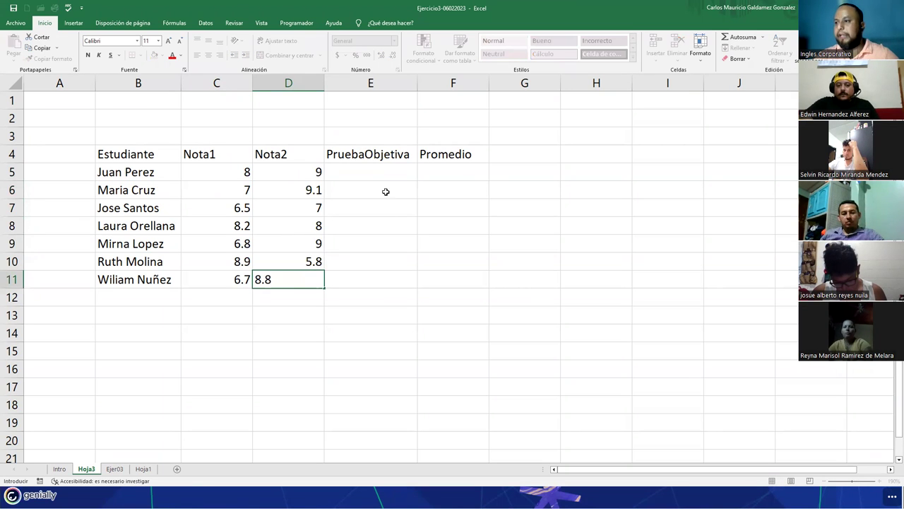
Enter the PruebaObjetiva grades 8, 8, 9, 8, 7, 8 and 10 in cells E5 to E11.
{"action": "left_click", "coordinate": [363, 169]}
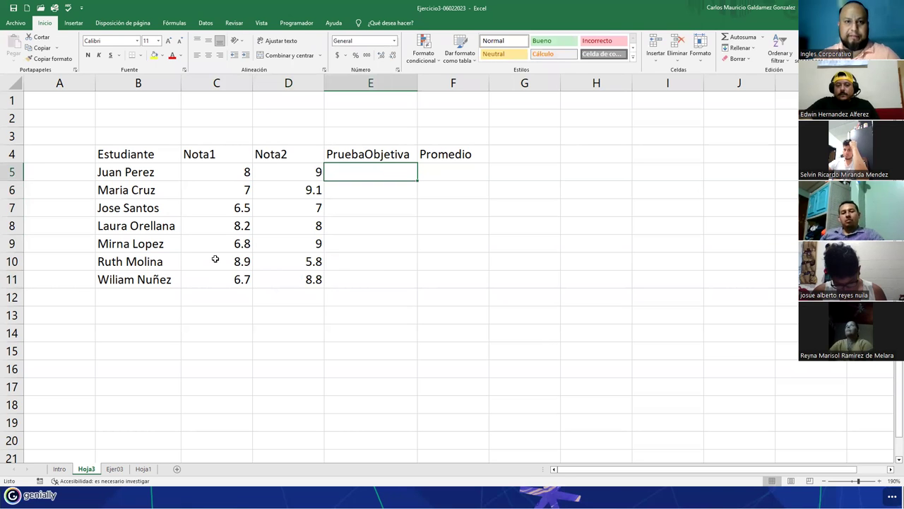
{"action": "type", "text": "8"}
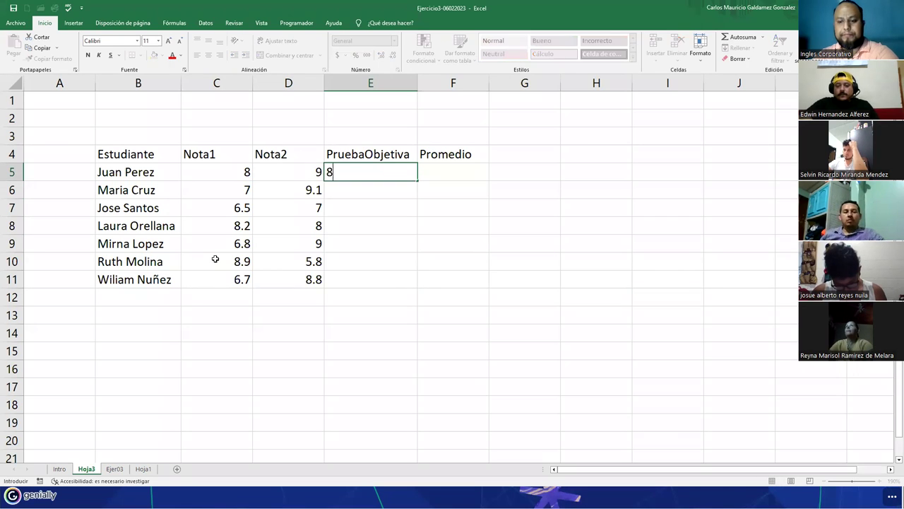
{"action": "key", "text": "Return"}
{"action": "type", "text": "8"}
{"action": "key", "text": "Return"}
{"action": "type", "text": "9"}
{"action": "key", "text": "Return"}
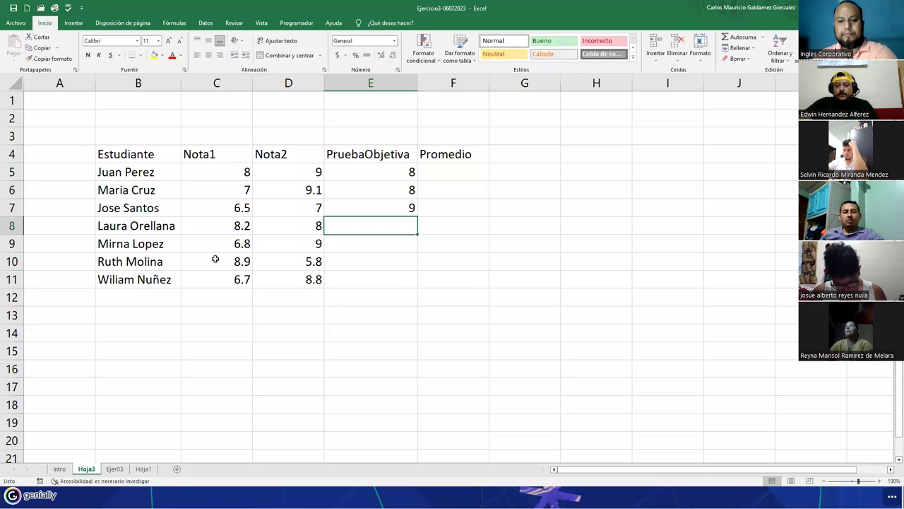
{"action": "type", "text": "8"}
{"action": "key", "text": "Return"}
{"action": "type", "text": "7"}
{"action": "key", "text": "Return"}
{"action": "type", "text": "8"}
{"action": "key", "text": "Return"}
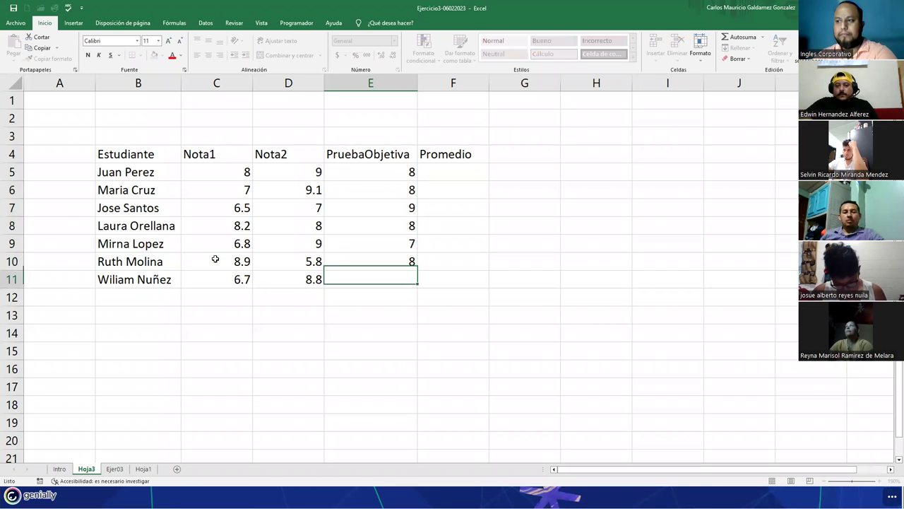
{"action": "type", "text": "10"}
{"action": "key", "text": "Return"}
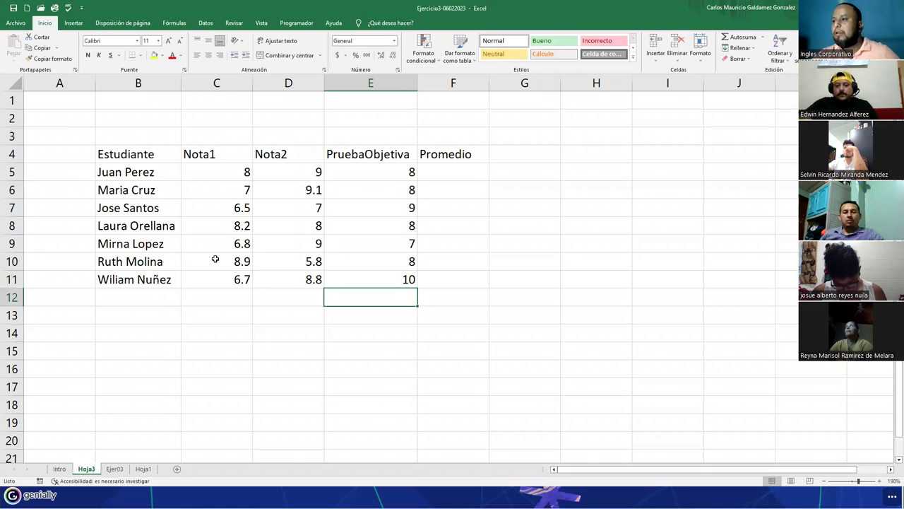
{"action": "left_click_drag", "start_coordinate": [202, 168], "coordinate": [409, 293]}
{"action": "left_click", "coordinate": [379, 279]}
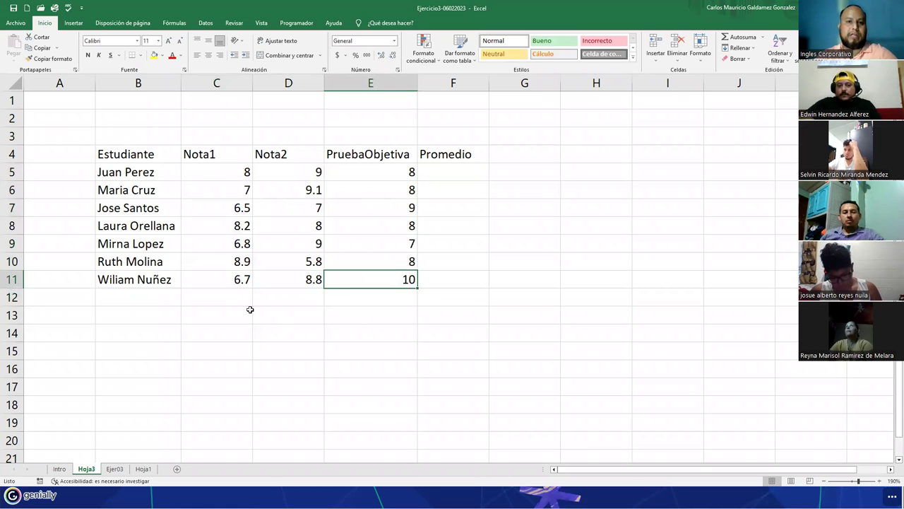
{"action": "left_click", "coordinate": [506, 158]}
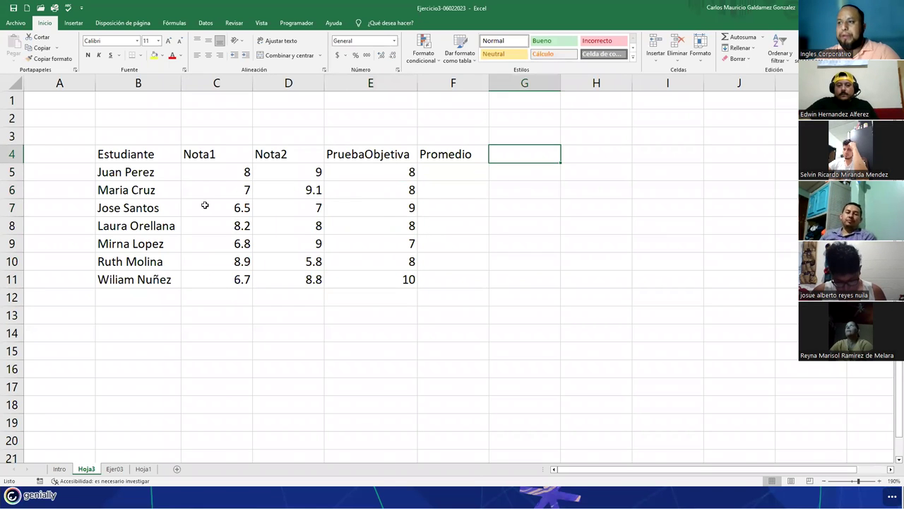
{"action": "left_click_drag", "start_coordinate": [216, 176], "coordinate": [408, 283]}
{"action": "left_click", "coordinate": [232, 241]}
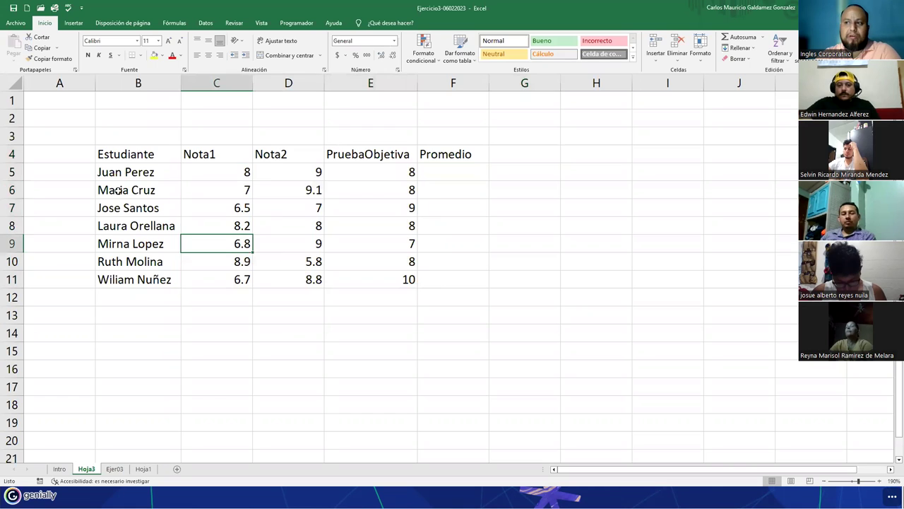
{"action": "left_click_drag", "start_coordinate": [118, 156], "coordinate": [135, 282]}
{"action": "left_click_drag", "start_coordinate": [152, 154], "coordinate": [516, 155]}
{"action": "left_click_drag", "start_coordinate": [211, 168], "coordinate": [383, 269]}
{"action": "left_click", "coordinate": [239, 281]}
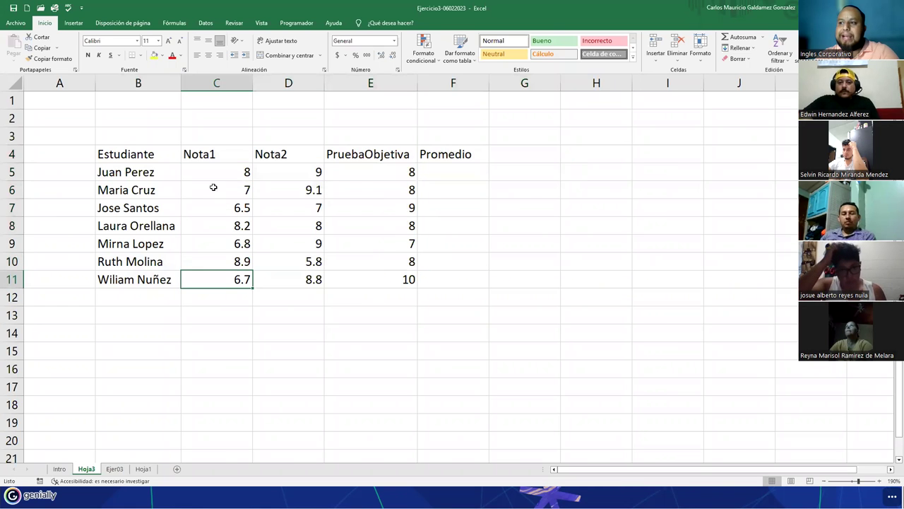
{"action": "left_click_drag", "start_coordinate": [129, 155], "coordinate": [101, 154]}
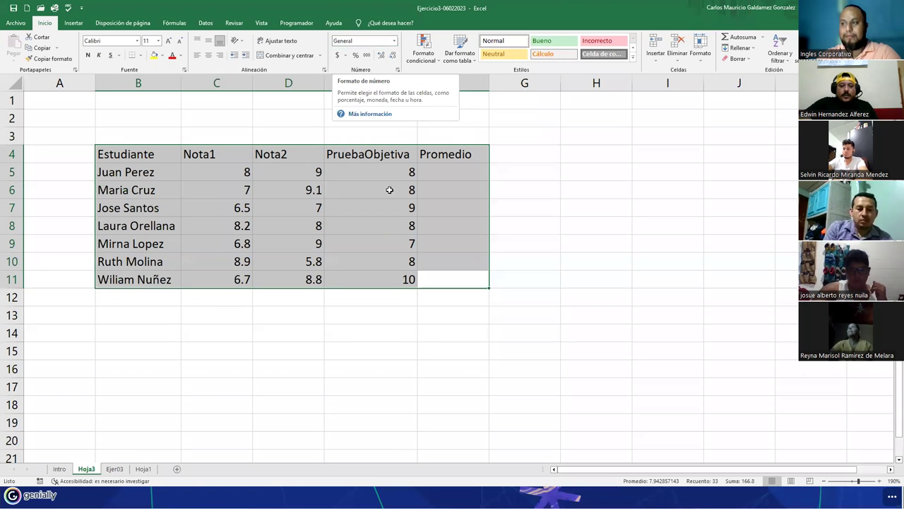
{"action": "left_click", "coordinate": [441, 282]}
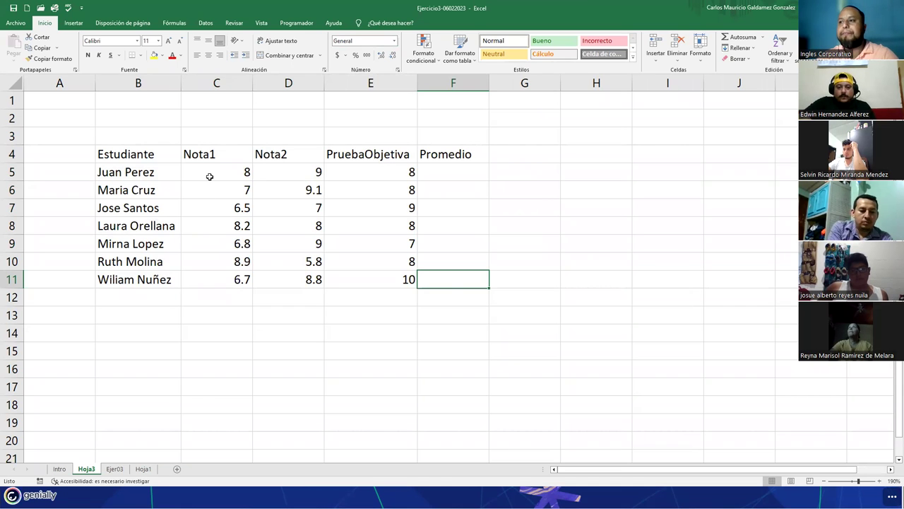
Apply the Número format to the grade and Promedio cells C5 to F11.
{"action": "left_click_drag", "start_coordinate": [206, 168], "coordinate": [428, 274]}
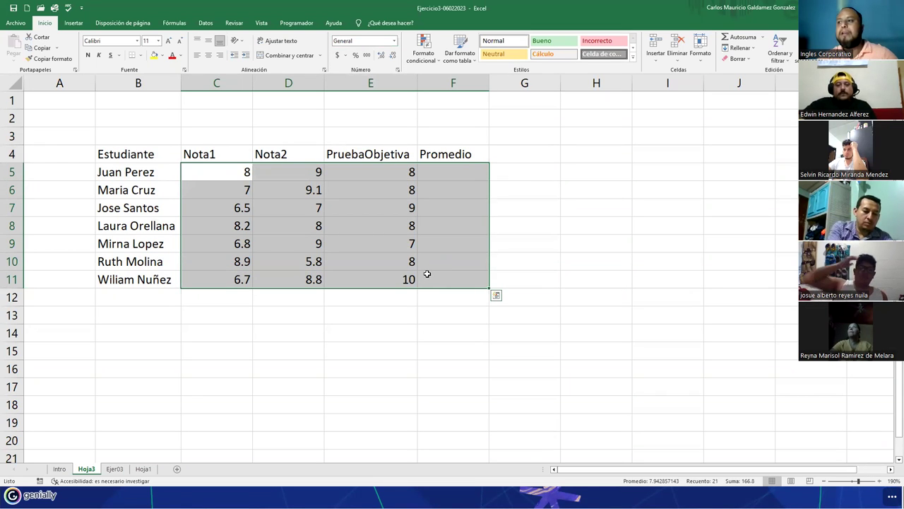
{"action": "left_click", "coordinate": [394, 41]}
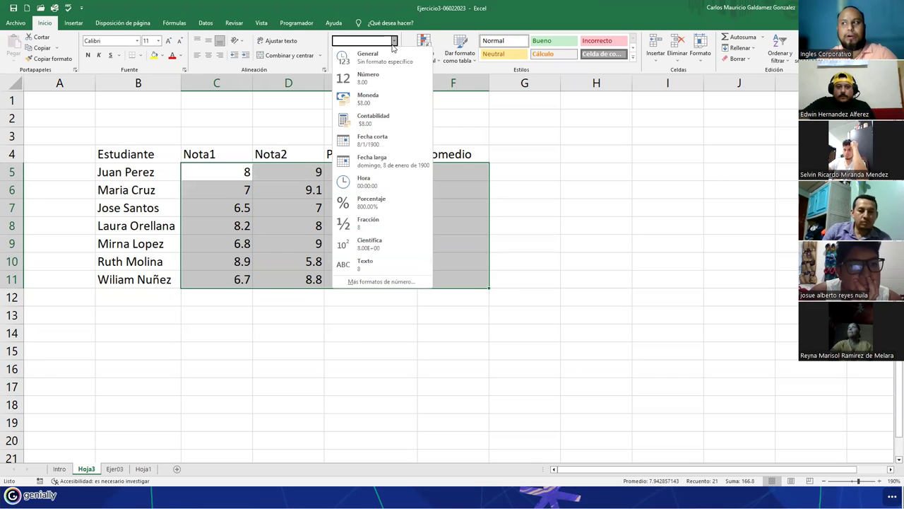
{"action": "left_click", "coordinate": [387, 83]}
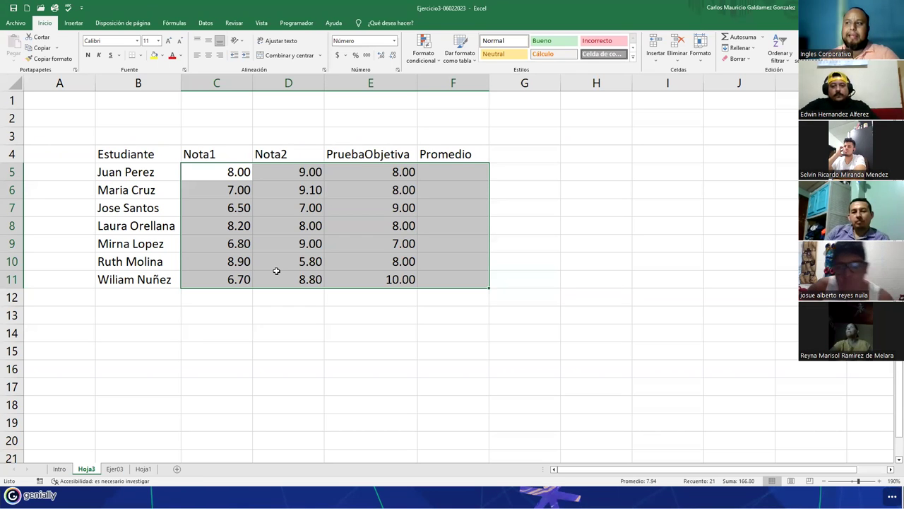
Return cells C5 to F11 to the General category through the cell format settings.
{"action": "right_click", "coordinate": [274, 181]}
{"action": "left_click", "coordinate": [318, 364]}
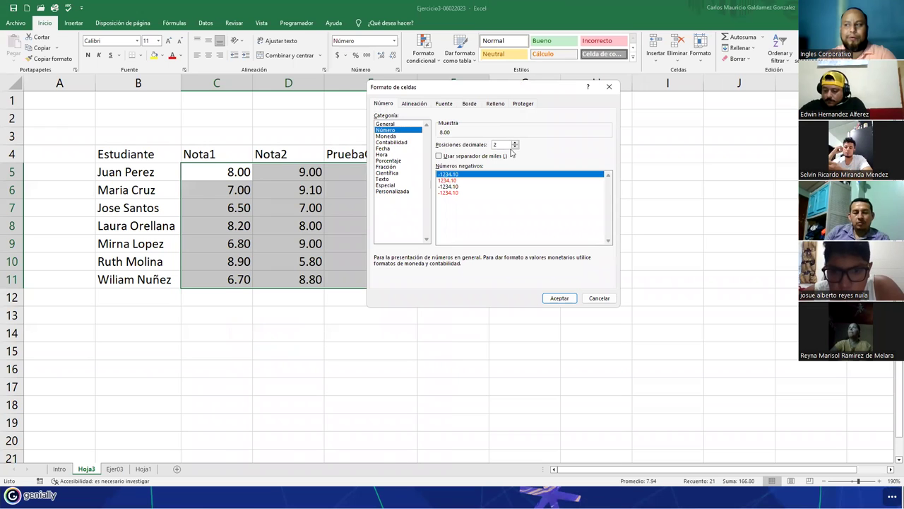
{"action": "left_click", "coordinate": [396, 125]}
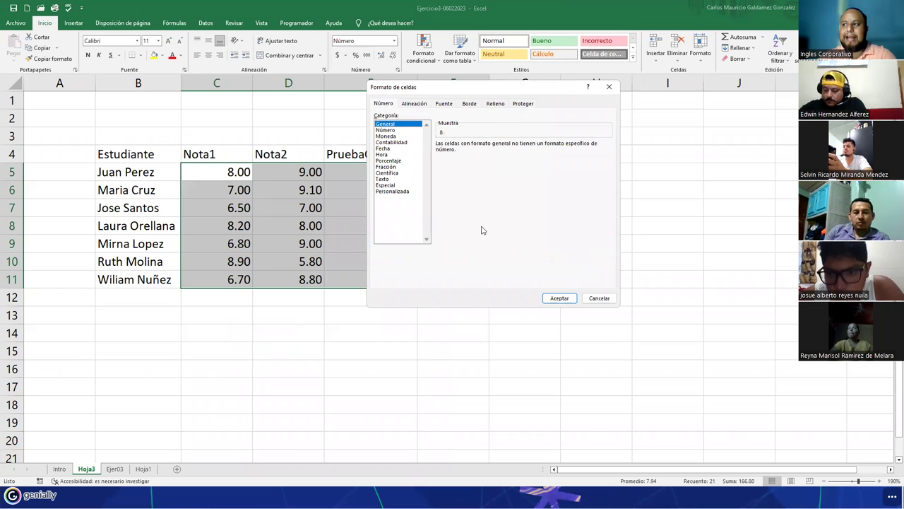
{"action": "left_click", "coordinate": [559, 298]}
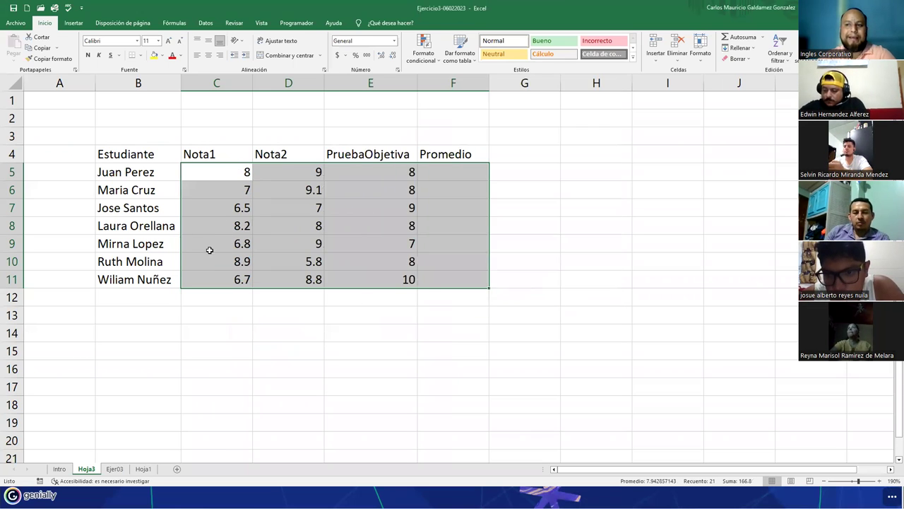
Change the third student's Nota1 grade in cell C7 to 6.78.
{"action": "left_click", "coordinate": [222, 206]}
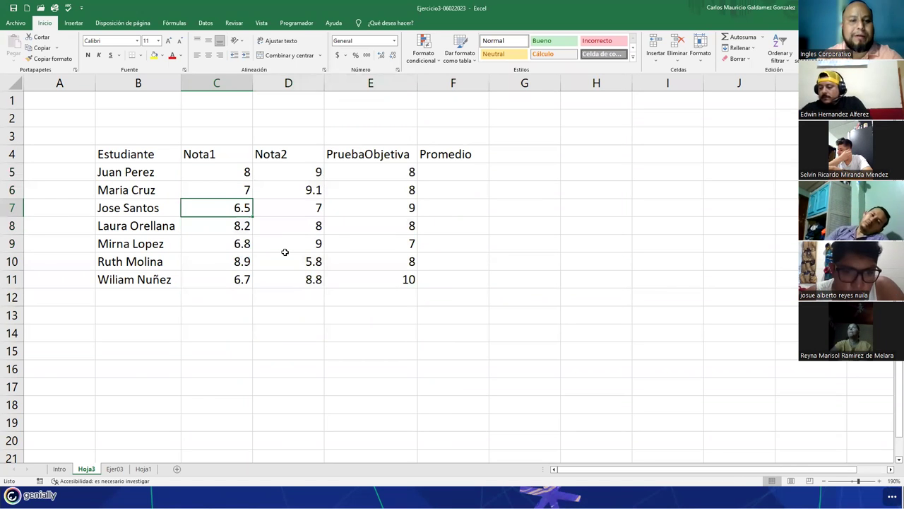
{"action": "type", "text": "6"}
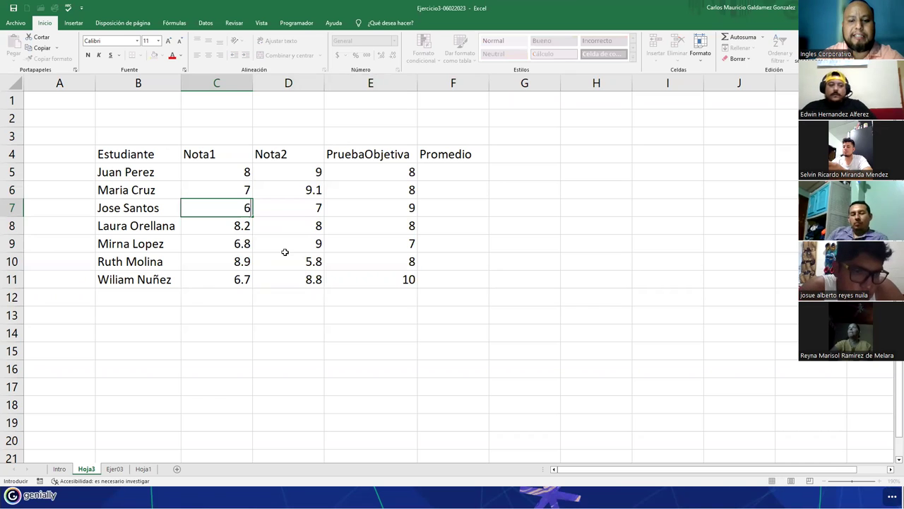
{"action": "type", "text": ".78"}
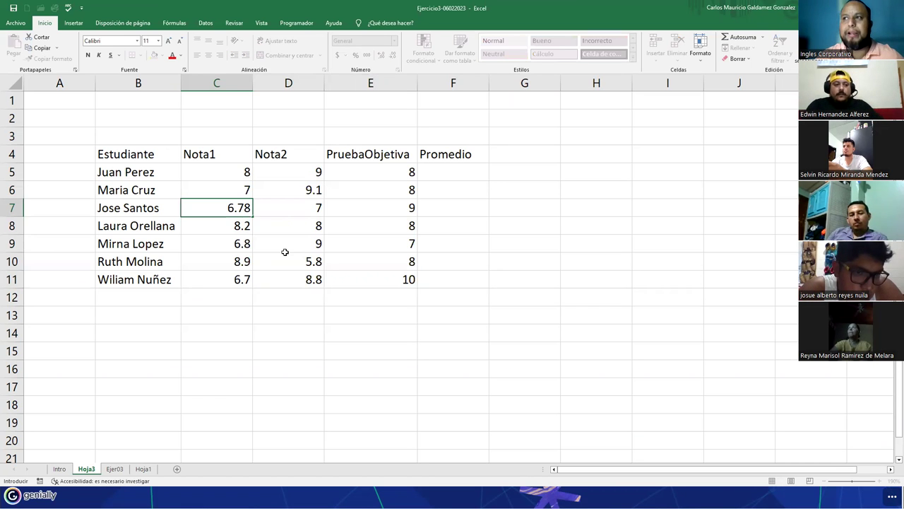
{"action": "key", "text": "Return"}
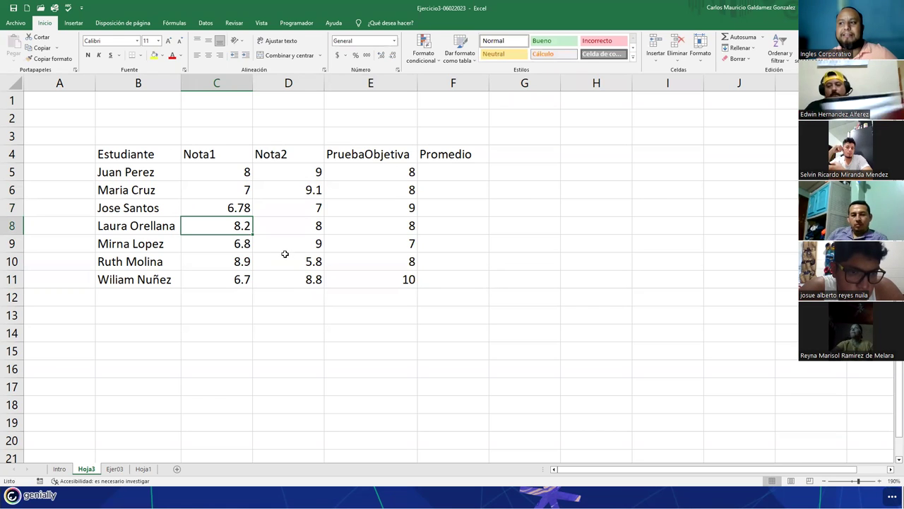
Format the range C5:F11 with the Número number format.
{"action": "left_click_drag", "start_coordinate": [216, 169], "coordinate": [424, 285]}
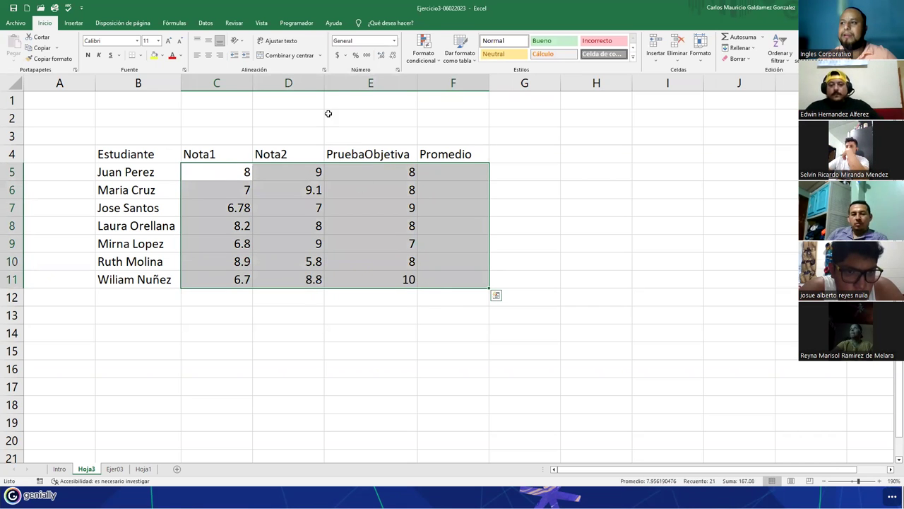
{"action": "left_click", "coordinate": [394, 41]}
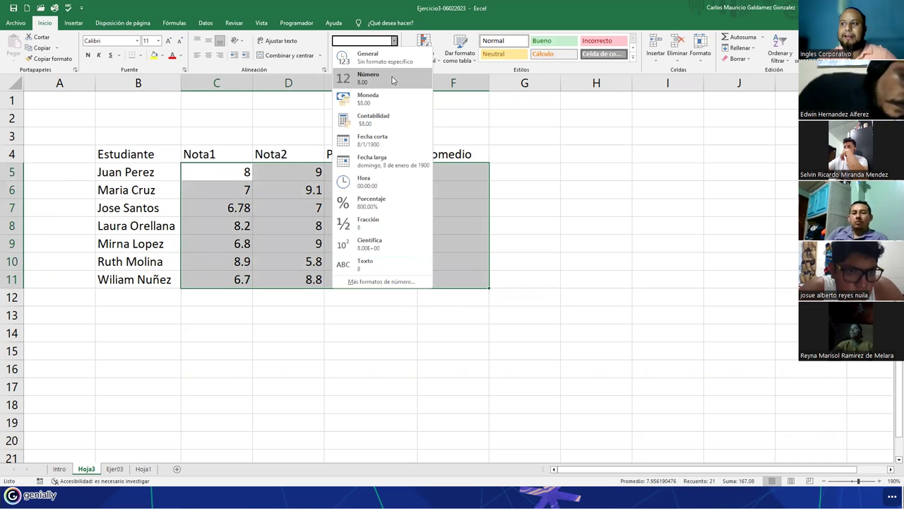
{"action": "left_click", "coordinate": [394, 81]}
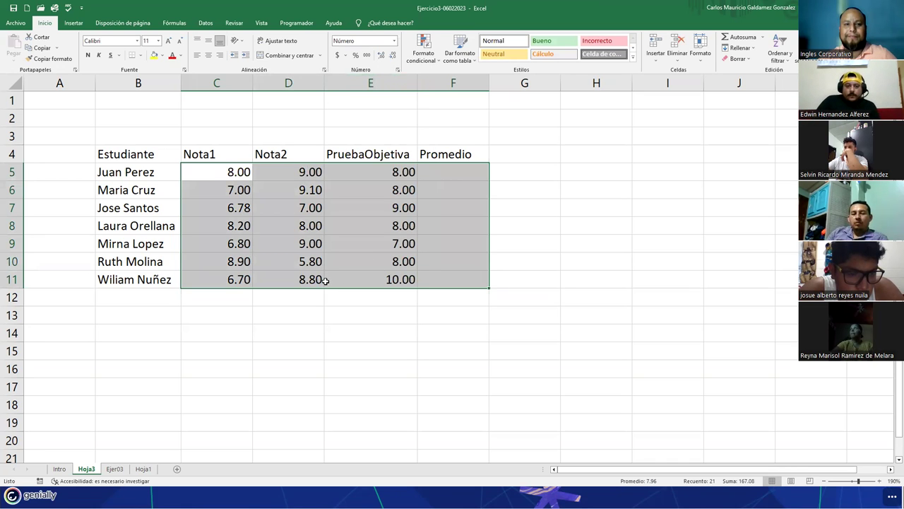
Check the decimal places in the cell format settings without changing them, and undo the Número format on C5:F11.
{"action": "right_click", "coordinate": [270, 214]}
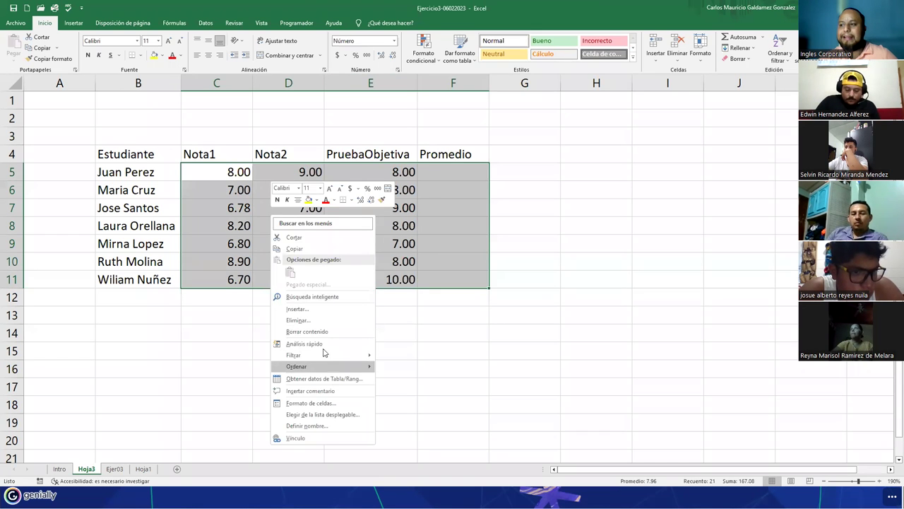
{"action": "left_click", "coordinate": [323, 403]}
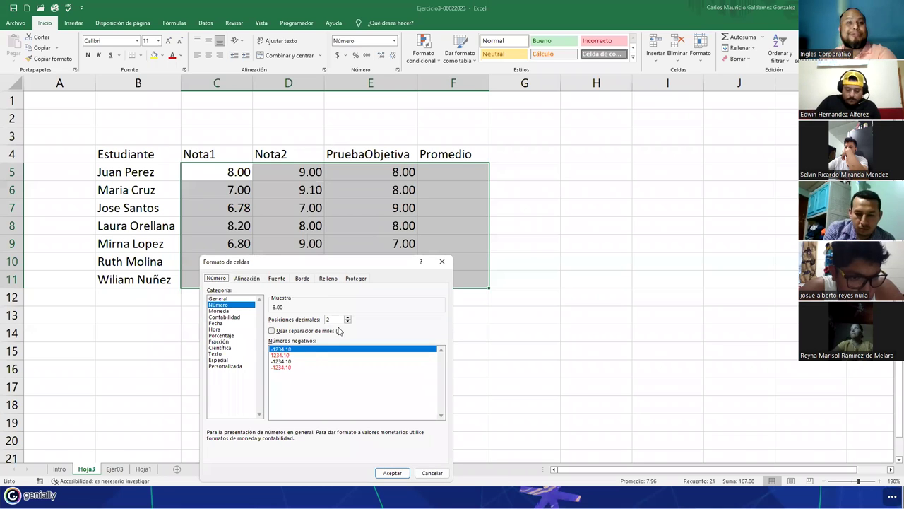
{"action": "left_click", "coordinate": [432, 473]}
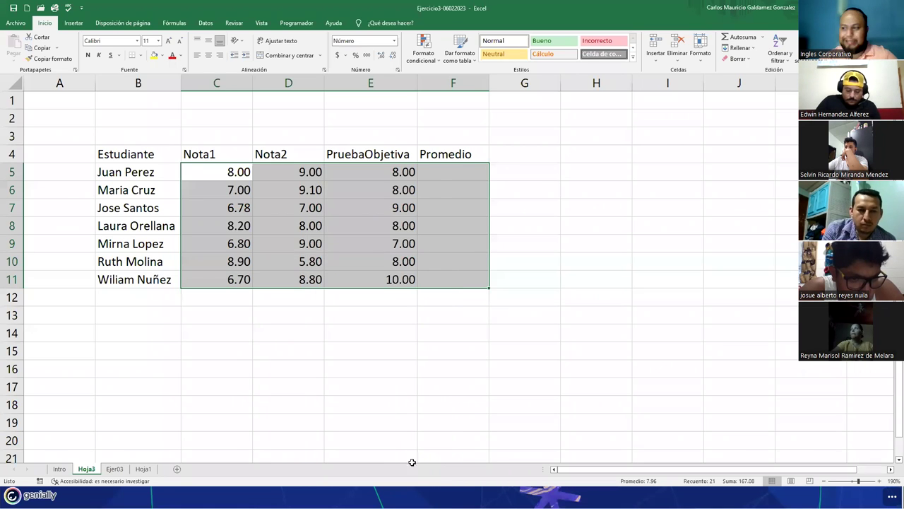
{"action": "key", "text": "ctrl+z"}
{"action": "left_click", "coordinate": [260, 265]}
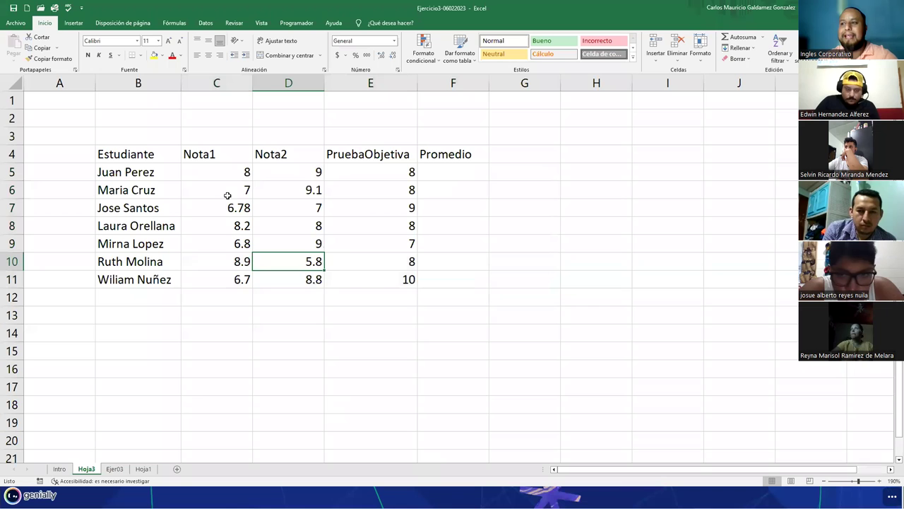
Set the third student's Nota1 grade in cell C7 to 6.8967.
{"action": "left_click", "coordinate": [228, 207]}
{"action": "type", "text": "6"}
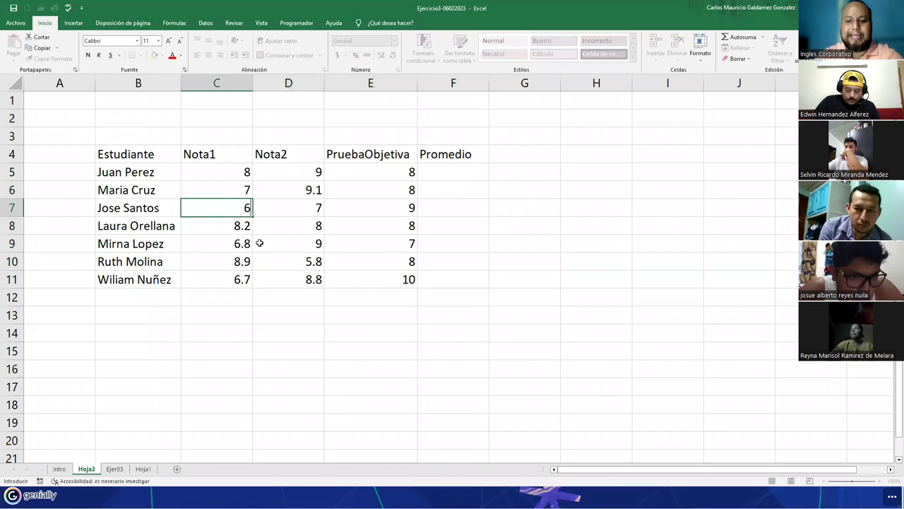
{"action": "type", "text": ".8967"}
{"action": "key", "text": "Return"}
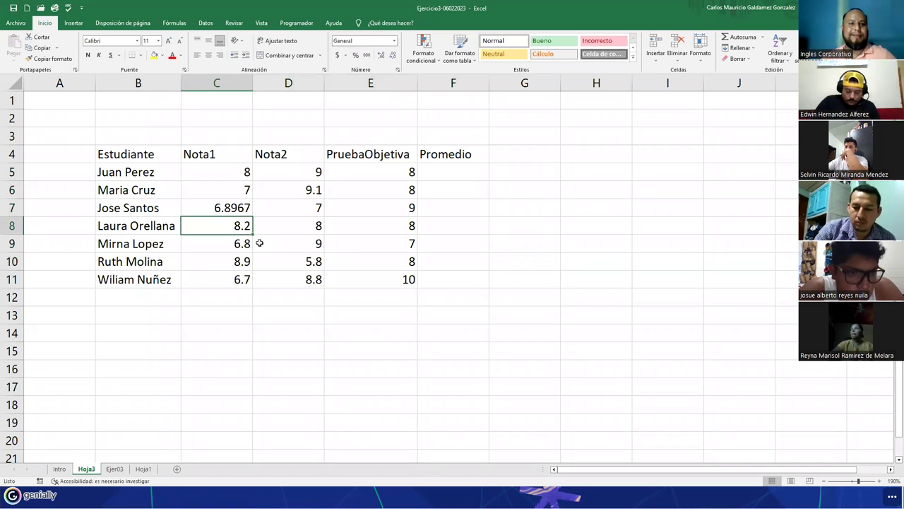
Apply the Número format to all grades and the empty Promedio cells in C5:F11.
{"action": "left_click_drag", "start_coordinate": [192, 181], "coordinate": [370, 278]}
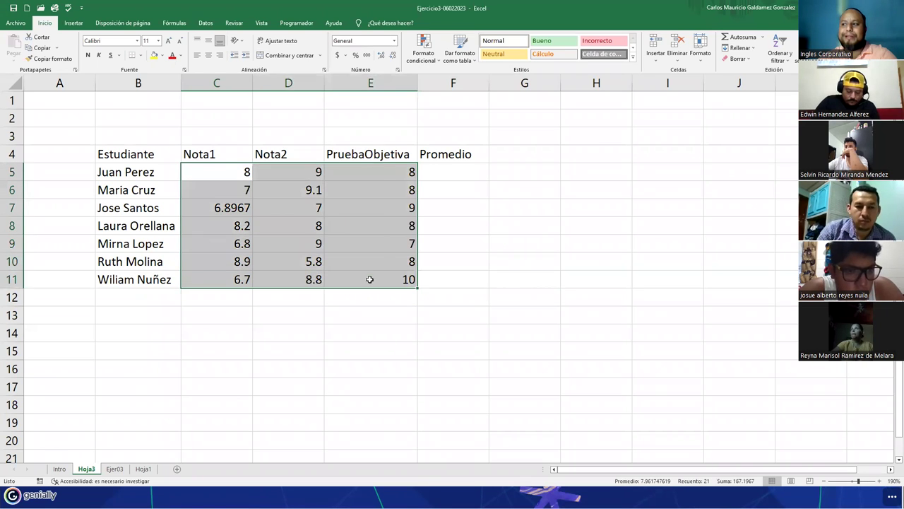
{"action": "left_click", "coordinate": [452, 284], "text": "shift"}
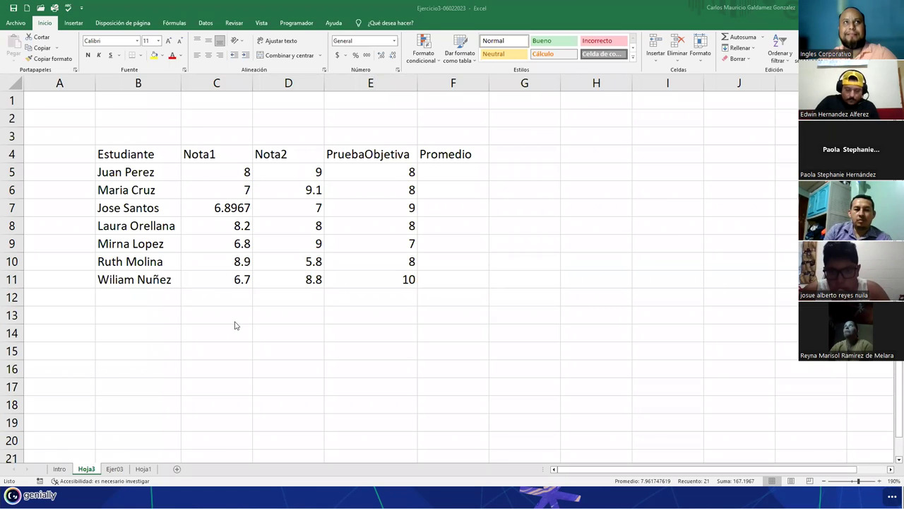
{"action": "left_click", "coordinate": [221, 172]}
{"action": "key", "text": "ctrl+shift+End"}
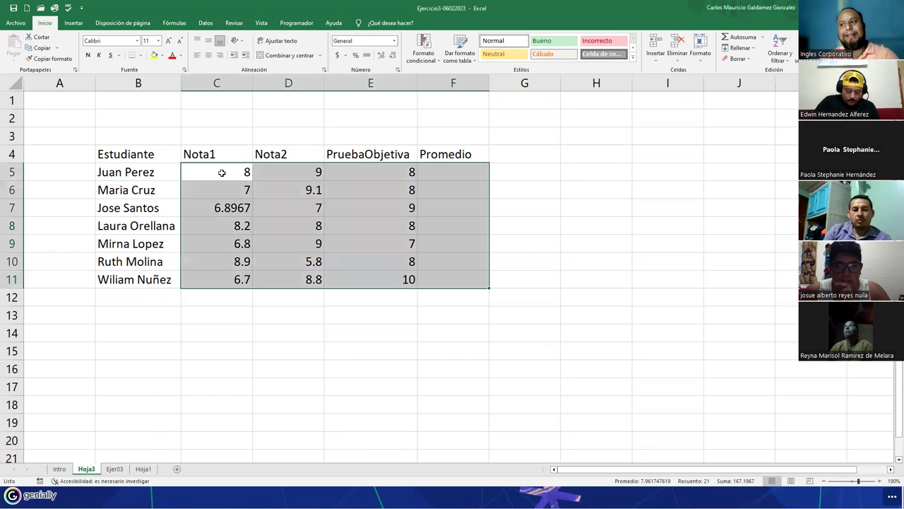
{"action": "left_click", "coordinate": [395, 41]}
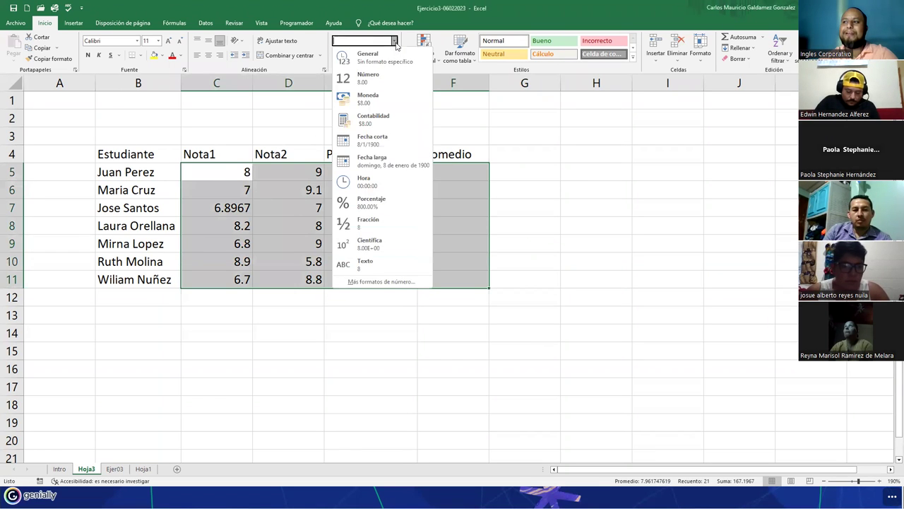
{"action": "left_click", "coordinate": [388, 87]}
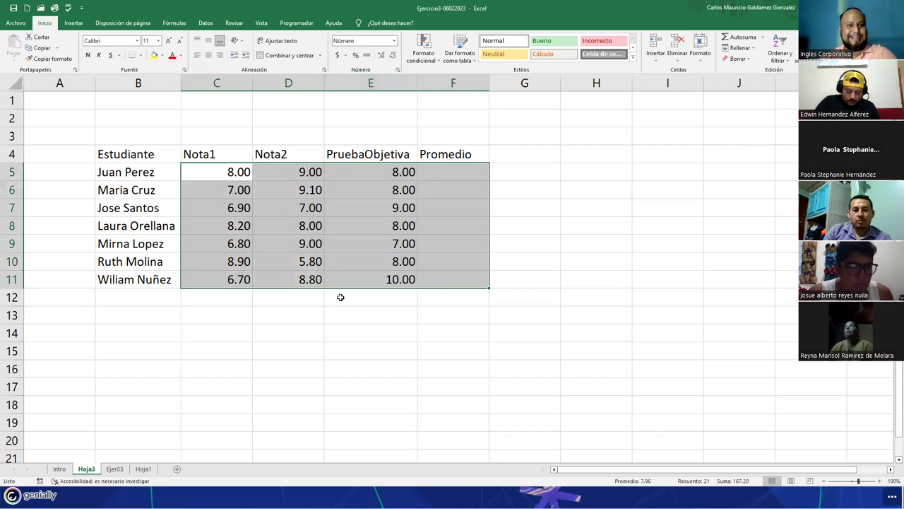
Return the grades and empty Promedio cells in C5:F11 to the General number format.
{"action": "left_click", "coordinate": [227, 246]}
{"action": "left_click_drag", "start_coordinate": [237, 172], "coordinate": [427, 283]}
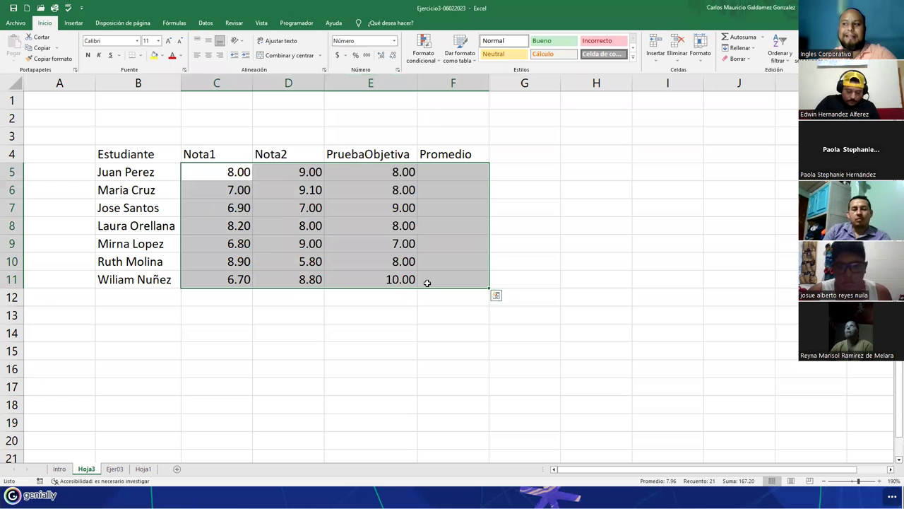
{"action": "left_click", "coordinate": [289, 243]}
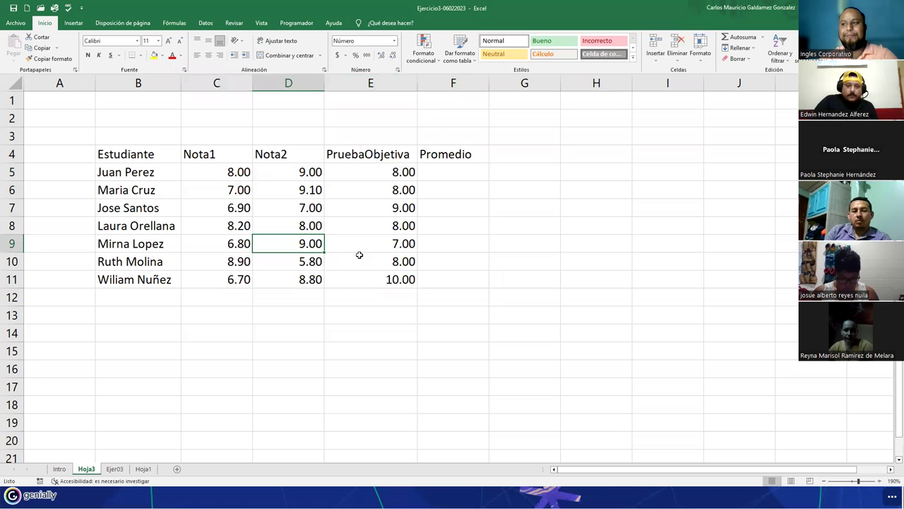
{"action": "key", "text": "ctrl+shift+asciitilde"}
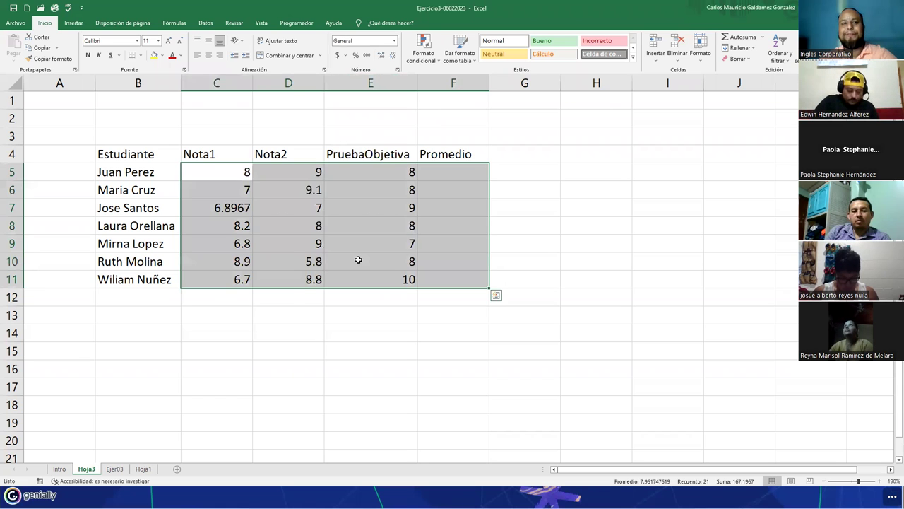
{"action": "left_click", "coordinate": [358, 260]}
{"action": "left_click_drag", "start_coordinate": [234, 172], "coordinate": [450, 280]}
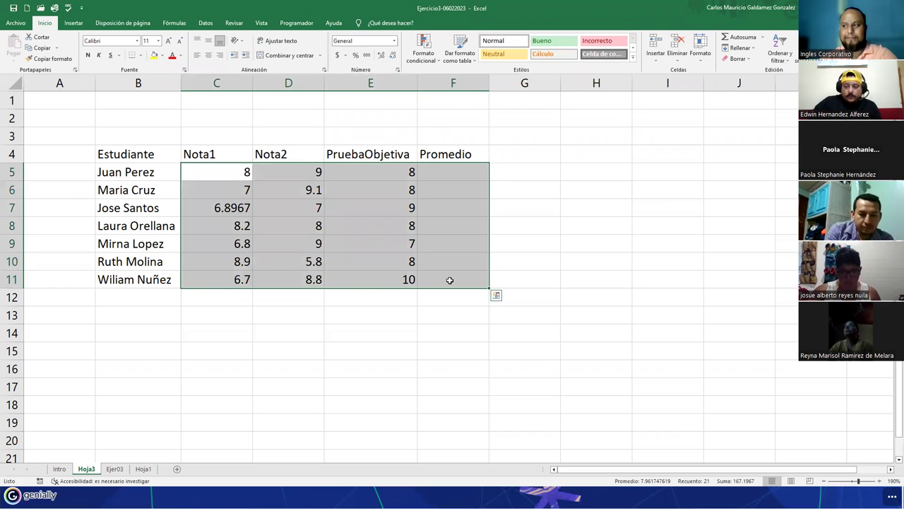
{"action": "left_click", "coordinate": [450, 281]}
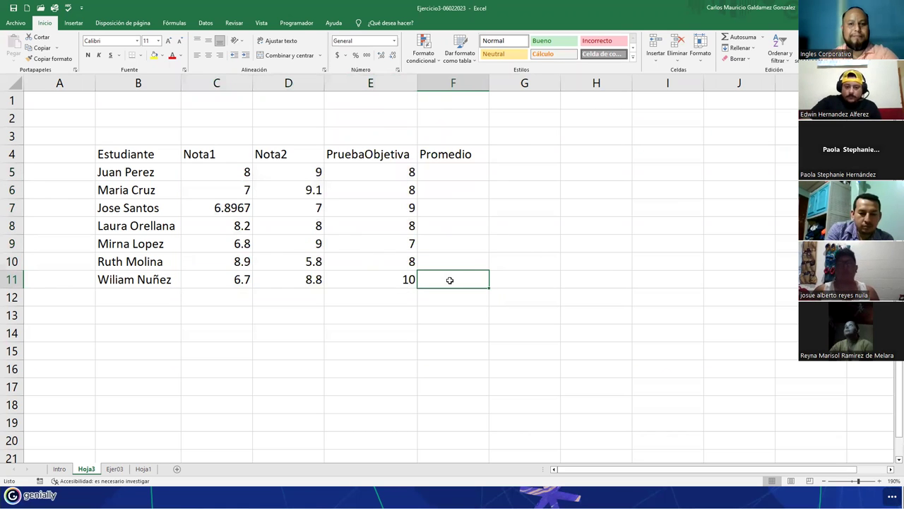
{"action": "left_click", "coordinate": [238, 212]}
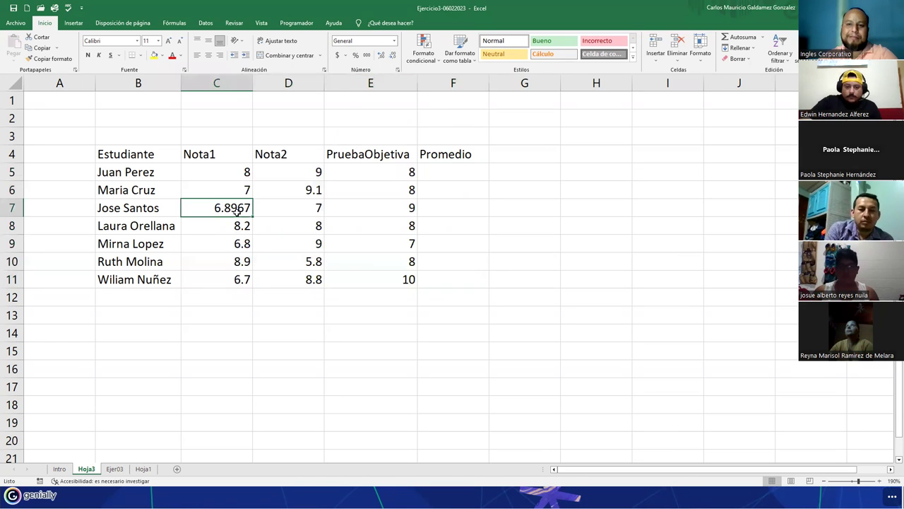
Write the formula =C5+D5+E5/3 in the first student's Promedio cell F5.
{"action": "left_click", "coordinate": [452, 176]}
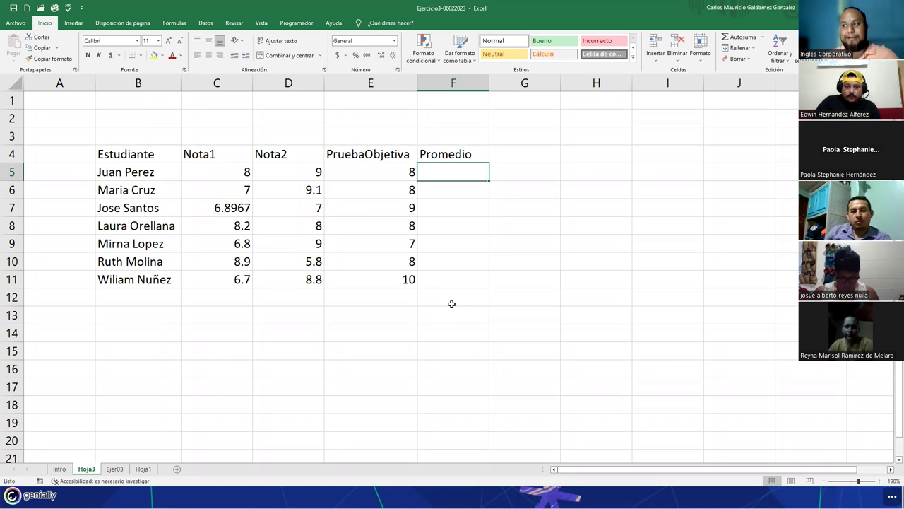
{"action": "type", "text": "="}
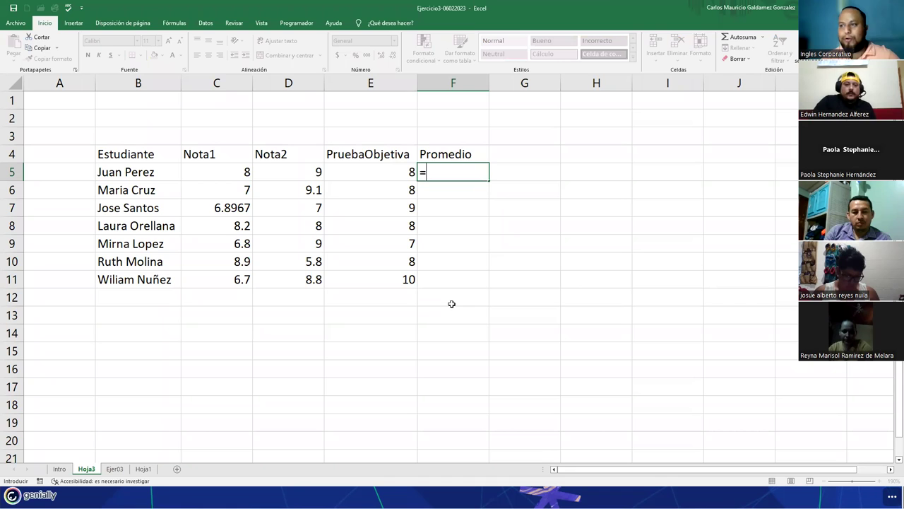
{"action": "left_click", "coordinate": [203, 172]}
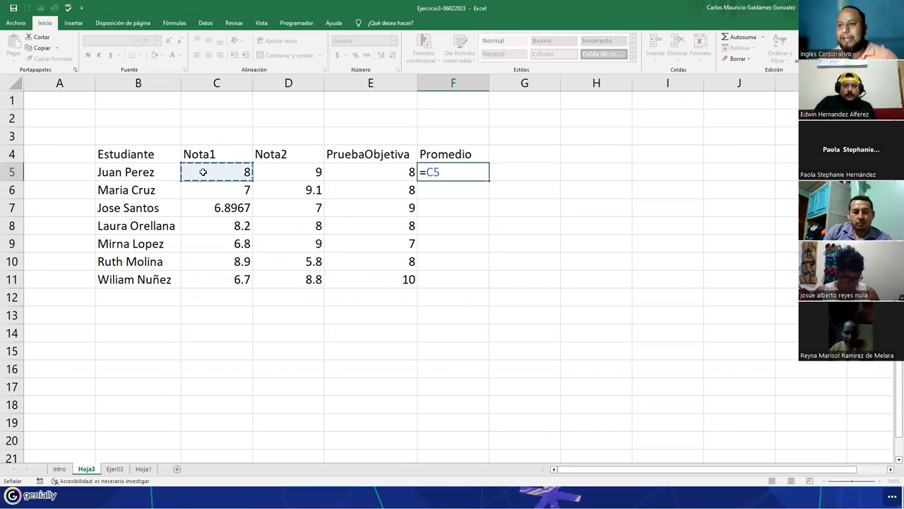
{"action": "type", "text": "+"}
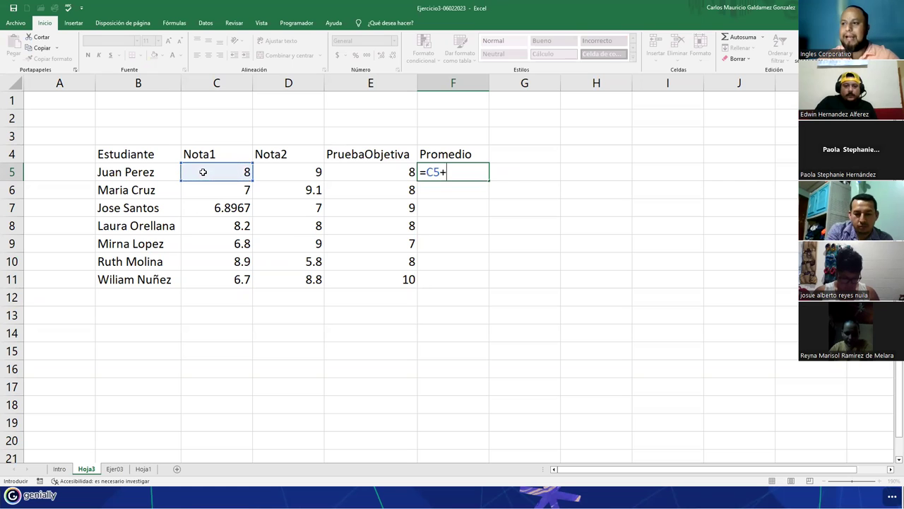
{"action": "left_click", "coordinate": [275, 173]}
{"action": "type", "text": "+"}
{"action": "left_click", "coordinate": [337, 176]}
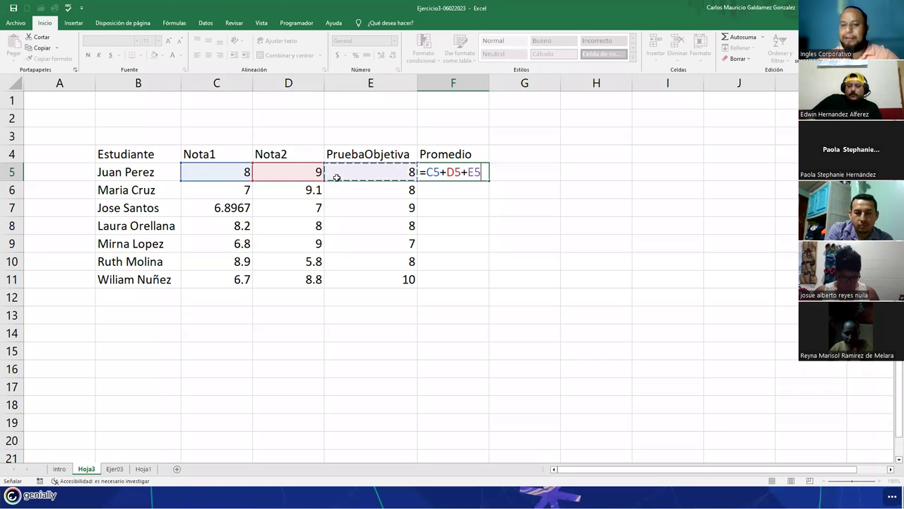
{"action": "type", "text": "/"}
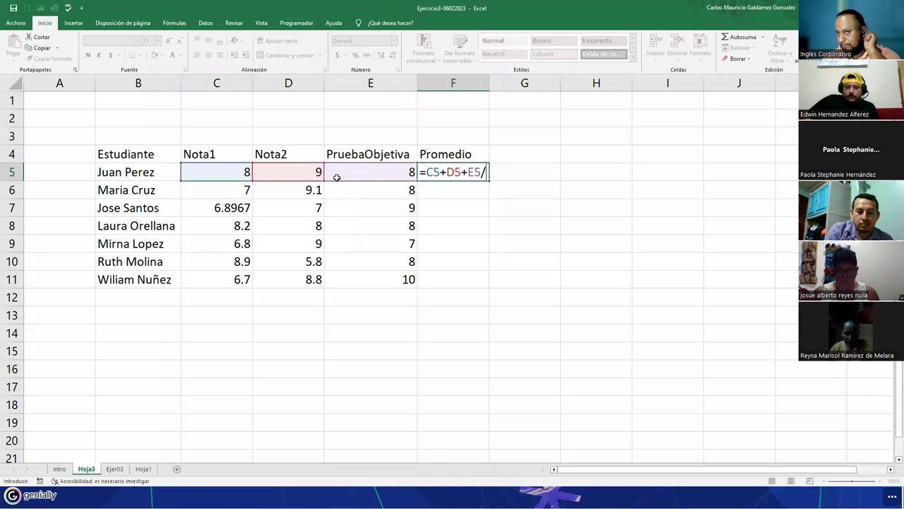
{"action": "type", "text": "3"}
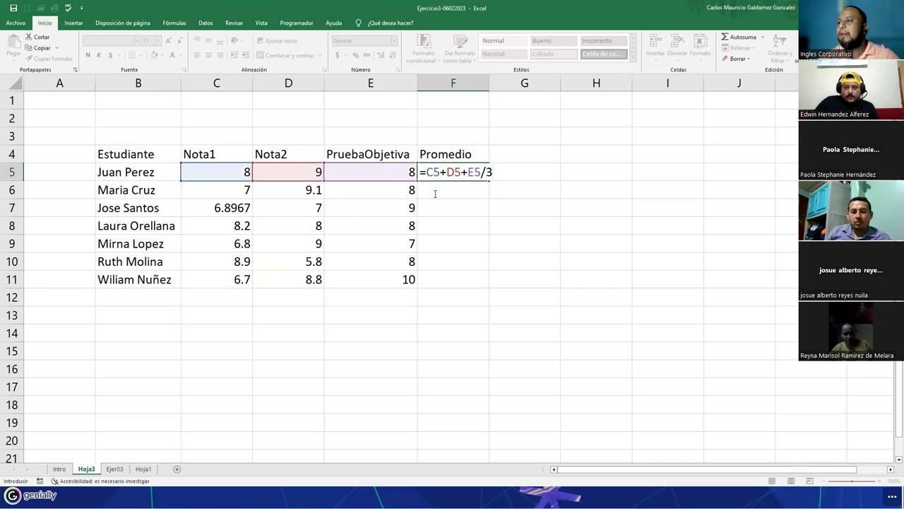
Switch to Notepad (Bloc de notas), put the formula =C5+D5+E5/3 in a blank note and enlarge the text to 220%.
{"action": "key", "text": "alt+Tab"}
{"action": "key", "text": "alt+Tab"}
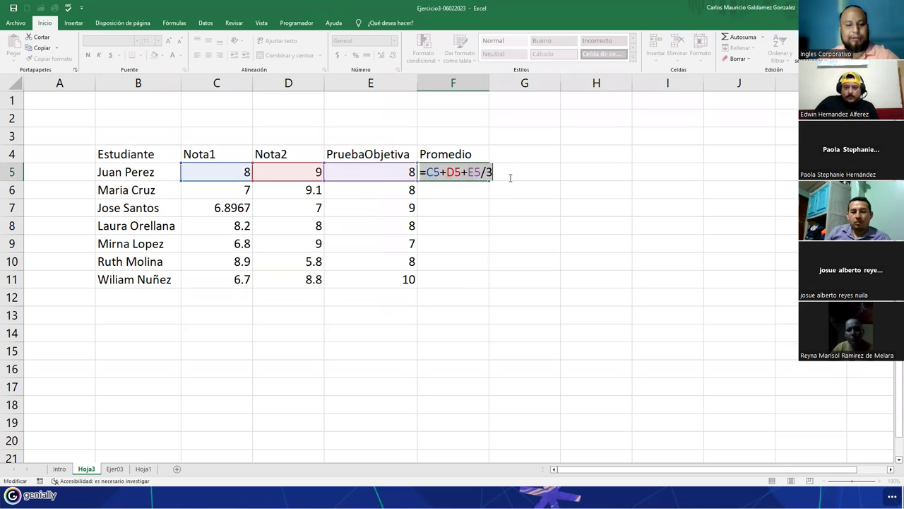
{"action": "key", "text": "alt+Tab"}
{"action": "key", "text": "alt+Tab"}
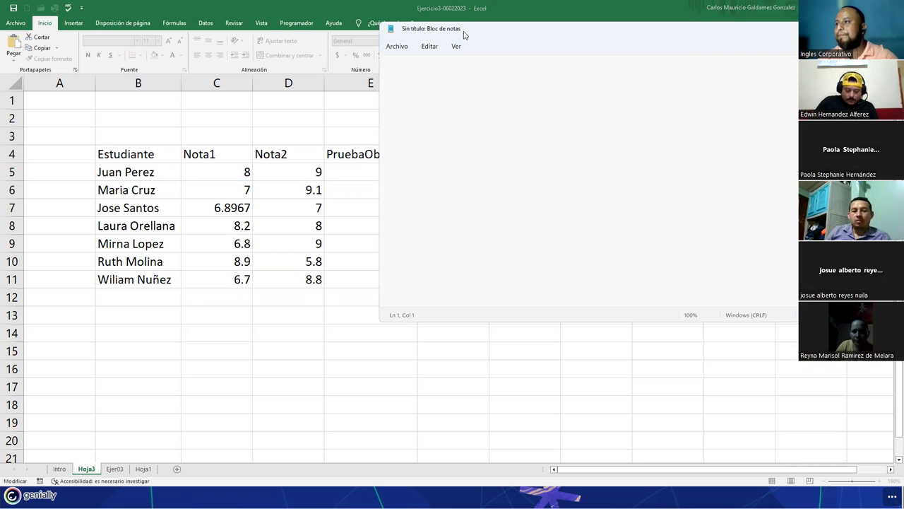
{"action": "type", "text": "=C5+D5+E5/3"}
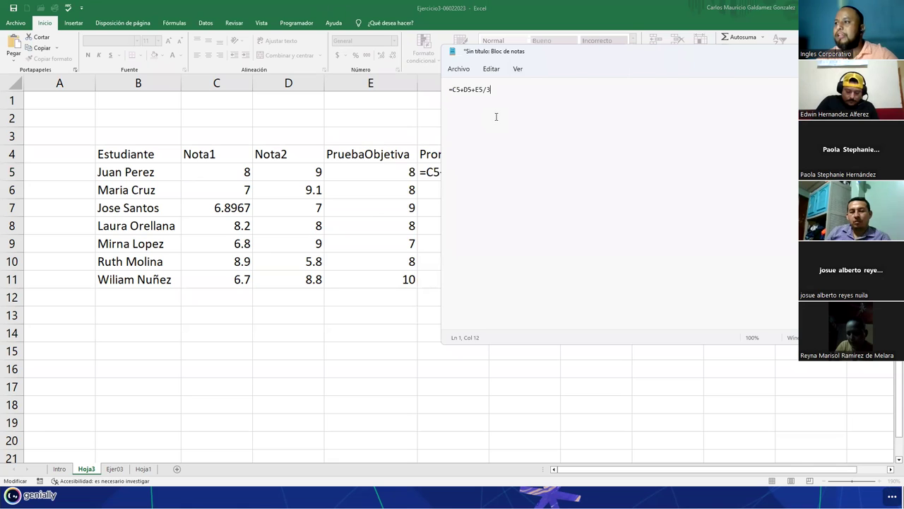
{"action": "scroll", "coordinate": [496, 117], "scroll_direction": "up", "scroll_amount": 12, "text": "ctrl"}
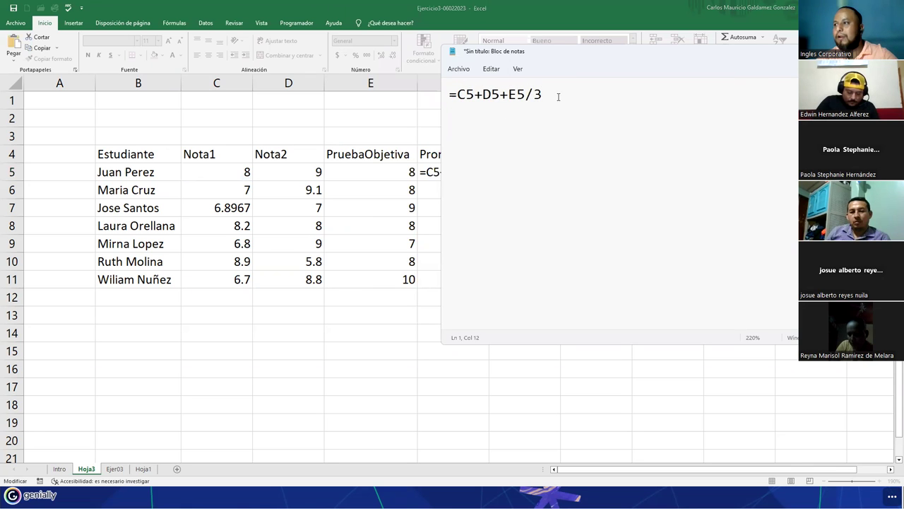
Add a second line to the note with the formula's numeric equivalent, =8+9+8/3.
{"action": "key", "text": "Return"}
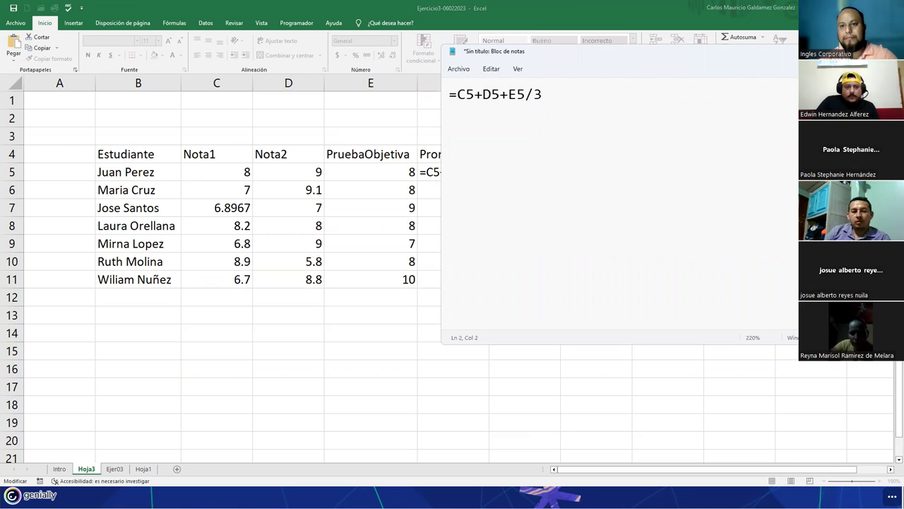
{"action": "type", "text": "8+"}
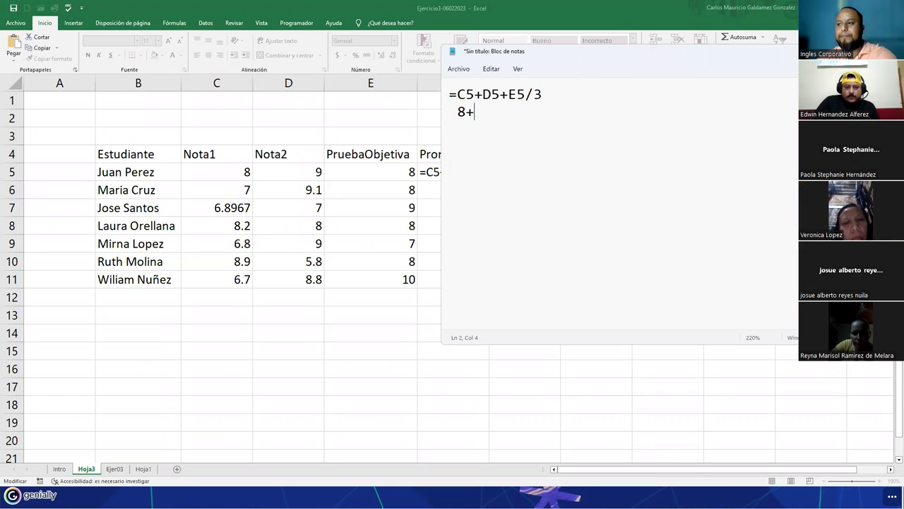
{"action": "type", "text": "9"}
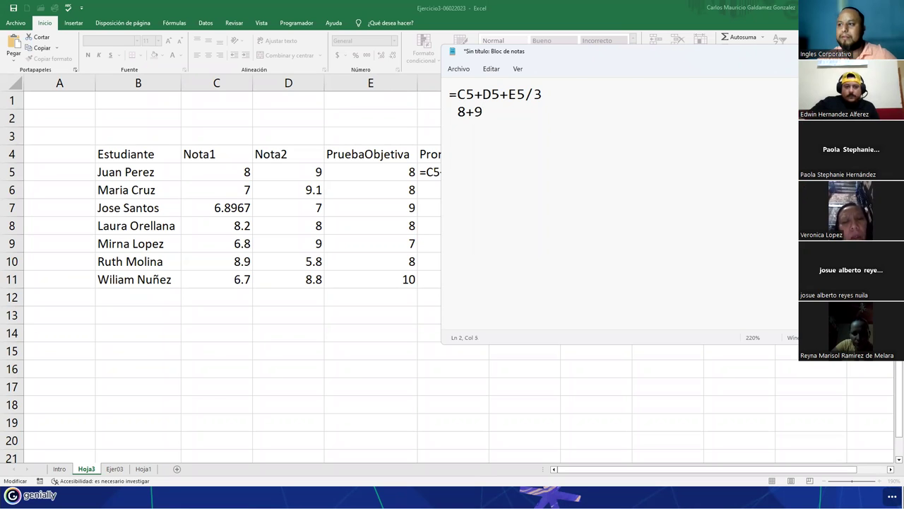
{"action": "type", "text": "+"}
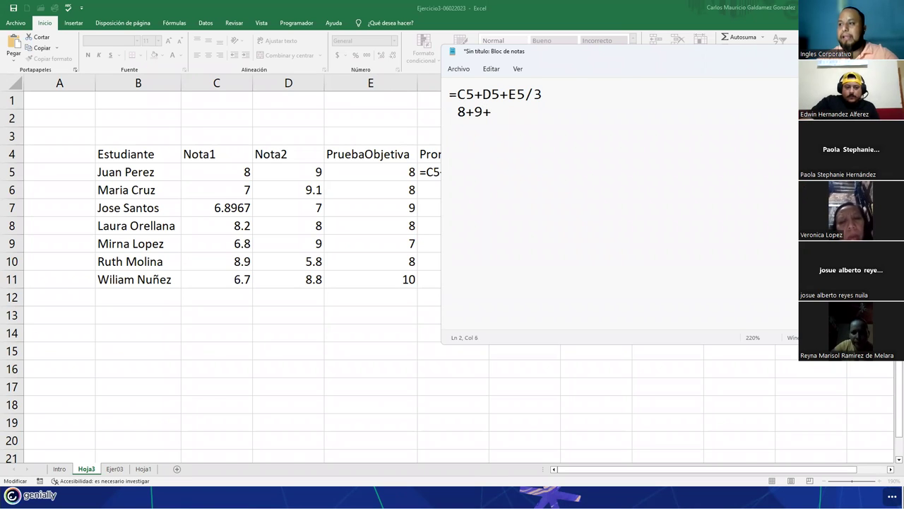
{"action": "type", "text": "8"}
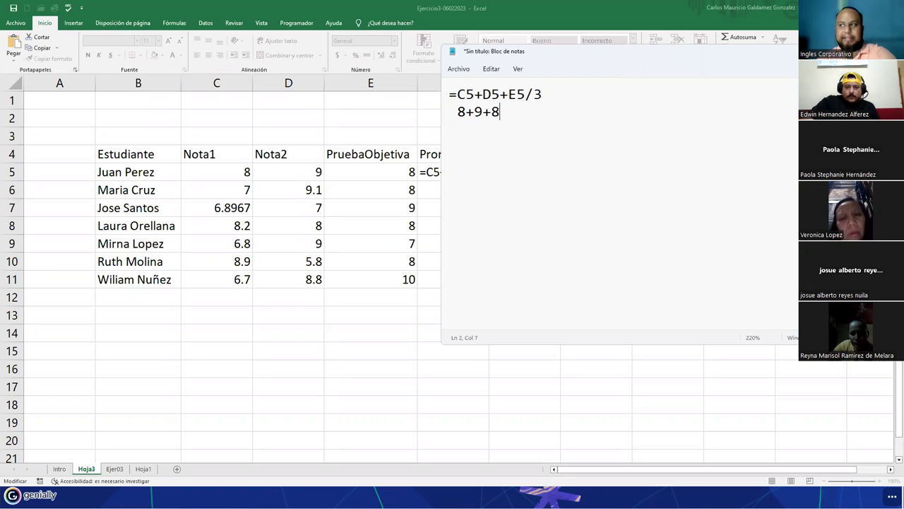
{"action": "type", "text": "/3"}
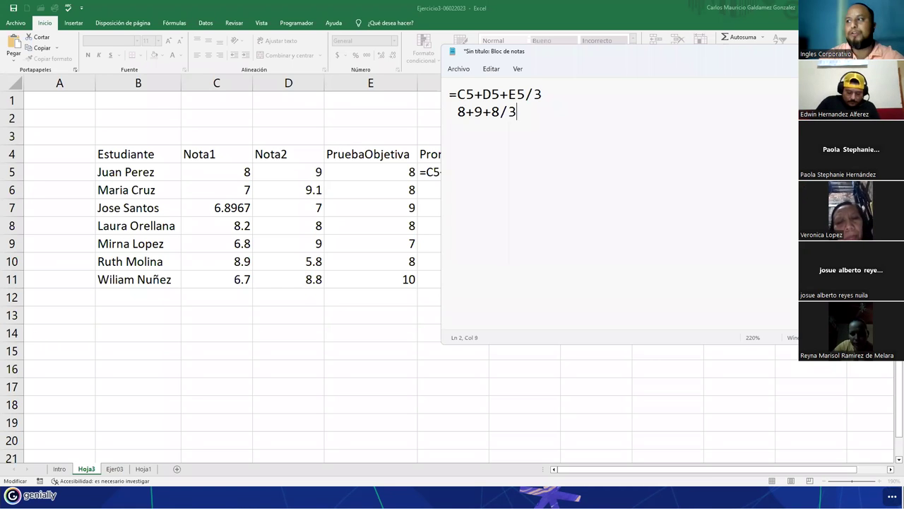
{"action": "left_click", "coordinate": [458, 112]}
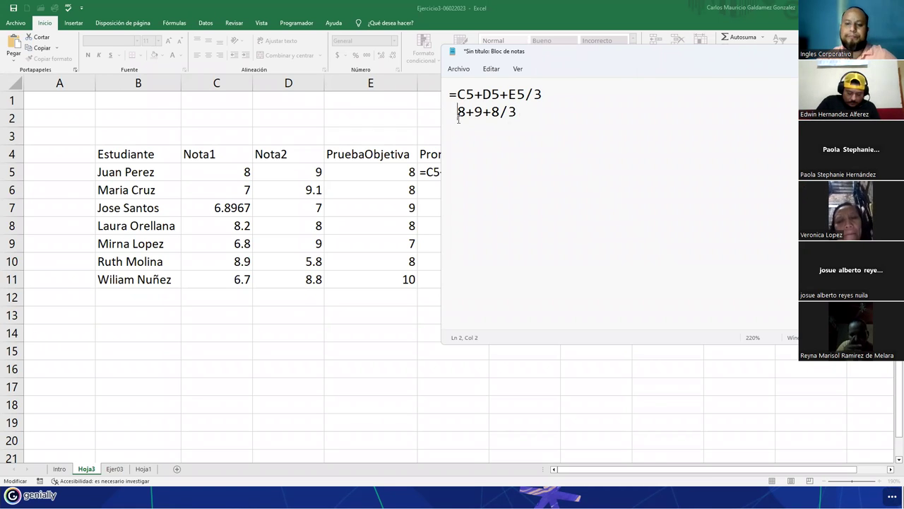
{"action": "key", "text": "BackSpace"}
{"action": "type", "text": "="}
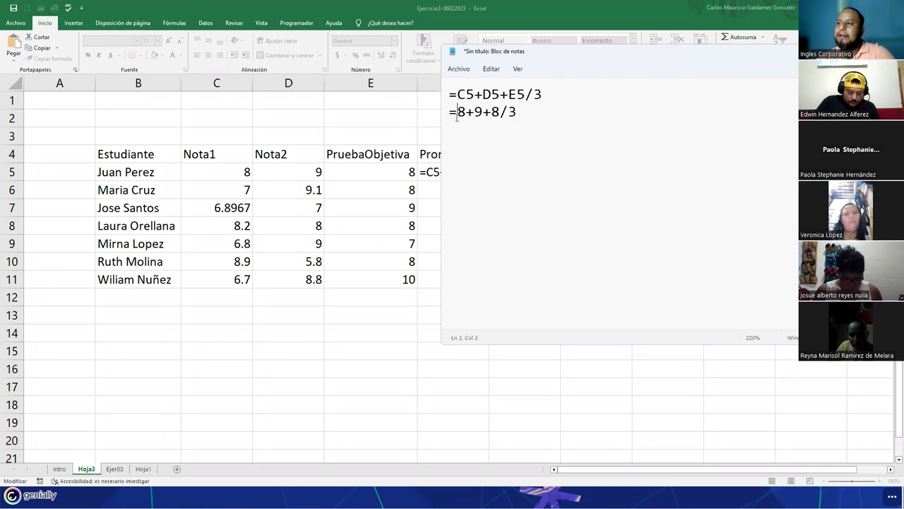
Highlight 8+9 in the note's second line, and commit the pending Promedio formula in cell F5 of the Excel sheet.
{"action": "left_click_drag", "start_coordinate": [457, 111], "coordinate": [457, 113]}
{"action": "left_click", "coordinate": [483, 114]}
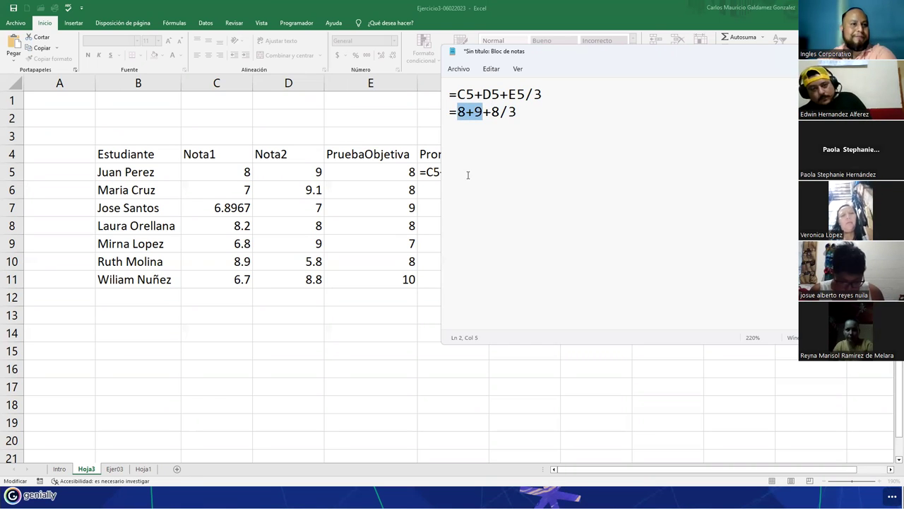
{"action": "left_click", "coordinate": [424, 171]}
{"action": "key", "text": "Return"}
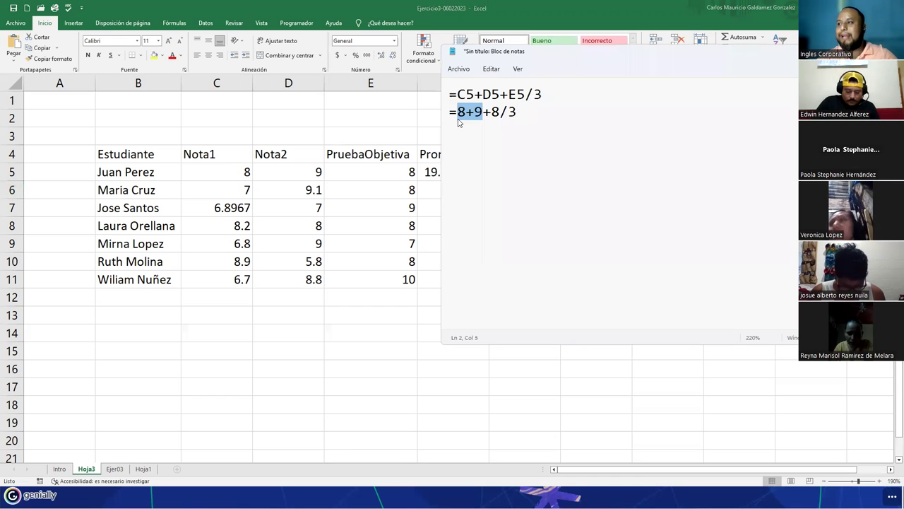
Add parentheses around the sum in the note's first formula so it reads =(C5+D5+E5)/3, and highlight the /3.
{"action": "left_click", "coordinate": [458, 99]}
{"action": "type", "text": "("}
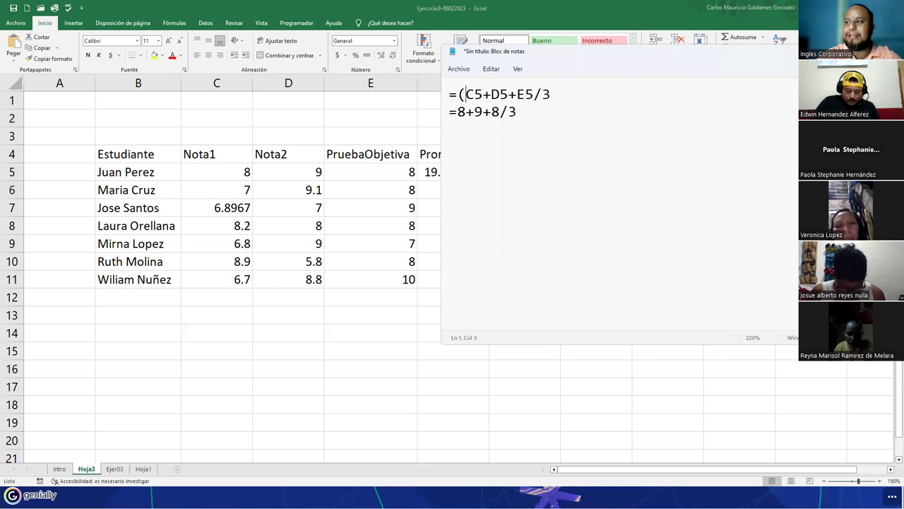
{"action": "key", "text": "Right"}
{"action": "key", "text": "Right"}
{"action": "key", "text": "Right"}
{"action": "key", "text": "Right"}
{"action": "key", "text": "Right"}
{"action": "key", "text": "Right"}
{"action": "key", "text": "Right"}
{"action": "key", "text": "Right"}
{"action": "key", "text": "Right"}
{"action": "key", "text": "Left"}
{"action": "type", "text": ")"}
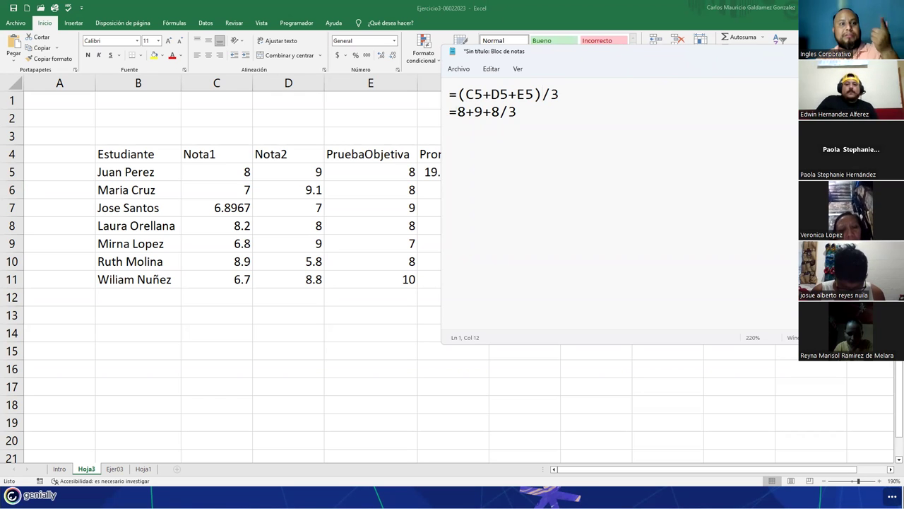
{"action": "left_click_drag", "start_coordinate": [542, 94], "coordinate": [558, 97]}
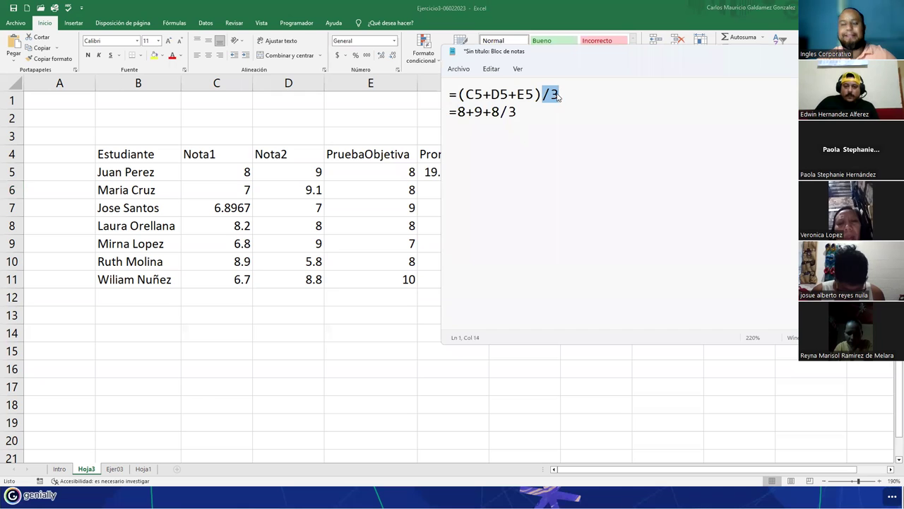
Add parentheses around the sum in the note's second line so it reads =(8+9+8)/3.
{"action": "left_click", "coordinate": [456, 112]}
{"action": "type", "text": "("}
{"action": "key", "text": "Right"}
{"action": "key", "text": "Right"}
{"action": "key", "text": "Right"}
{"action": "key", "text": "Right"}
{"action": "key", "text": "Right"}
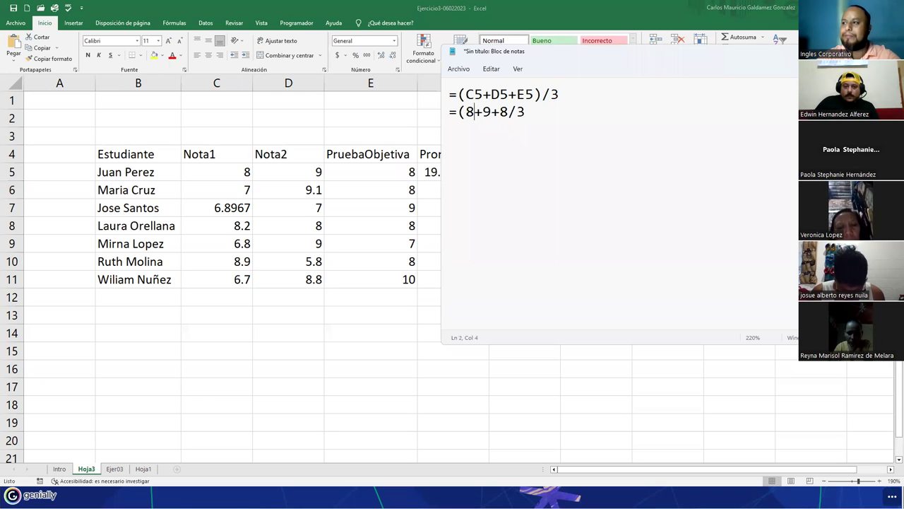
{"action": "type", "text": ")"}
{"action": "key", "text": "Return"}
{"action": "key", "text": "Up"}
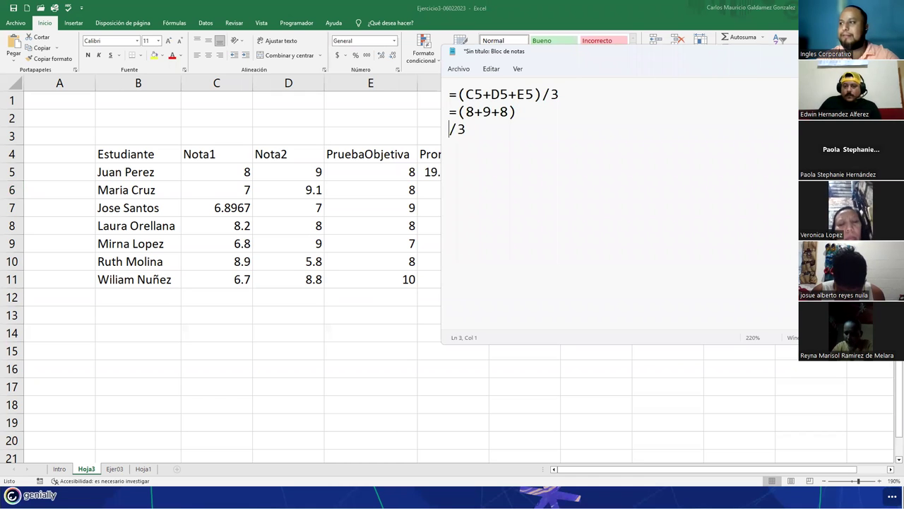
{"action": "key", "text": "End"}
{"action": "key", "text": "BackSpace"}
{"action": "key", "text": "Delete"}
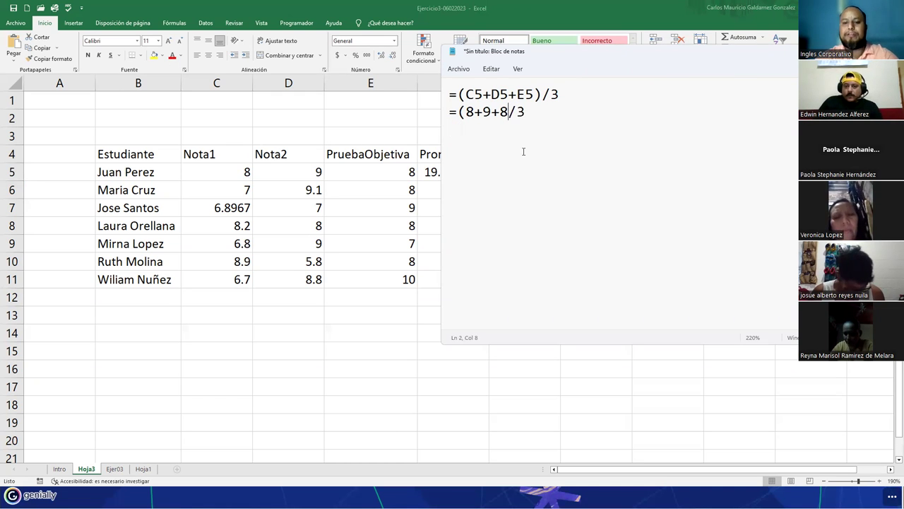
{"action": "type", "text": ")"}
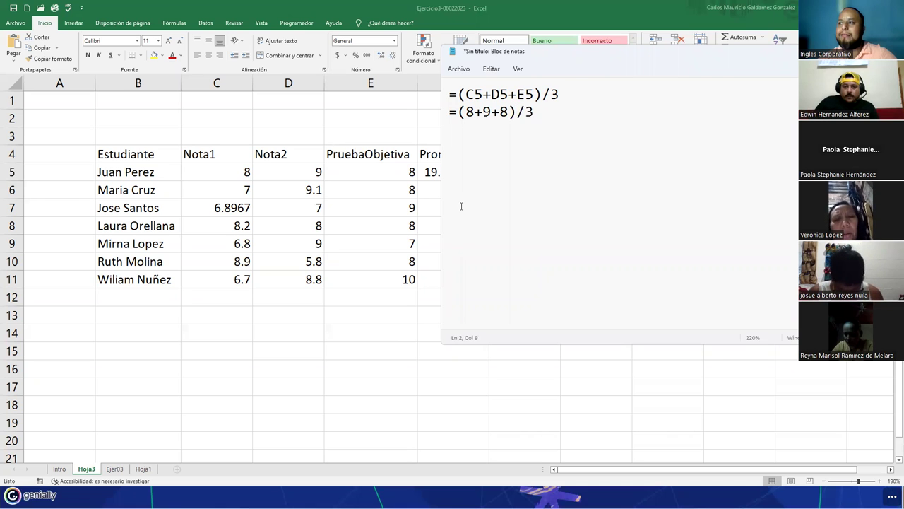
{"action": "left_click", "coordinate": [473, 130]}
{"action": "key", "text": "End"}
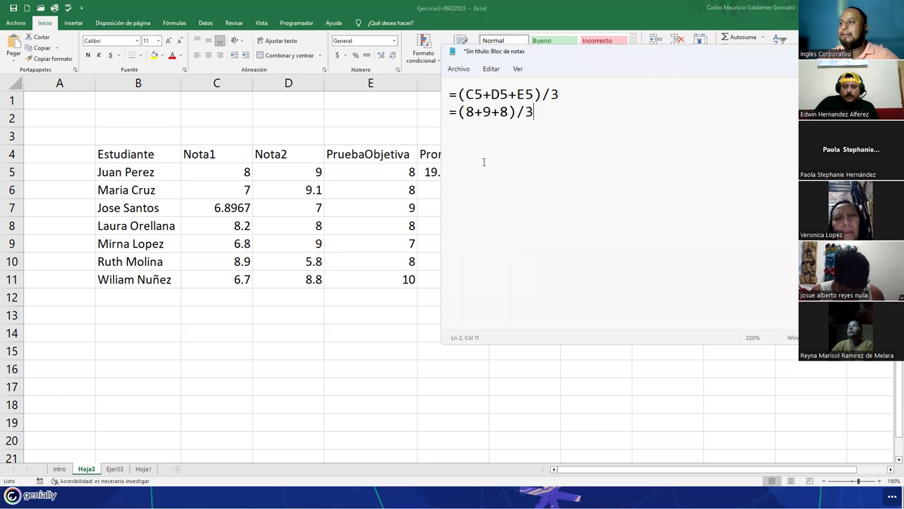
Add the intermediate line =(25)/3 and the result line =8.3333 to the note below the numeric formula.
{"action": "key", "text": "Return"}
{"action": "type", "text": "="}
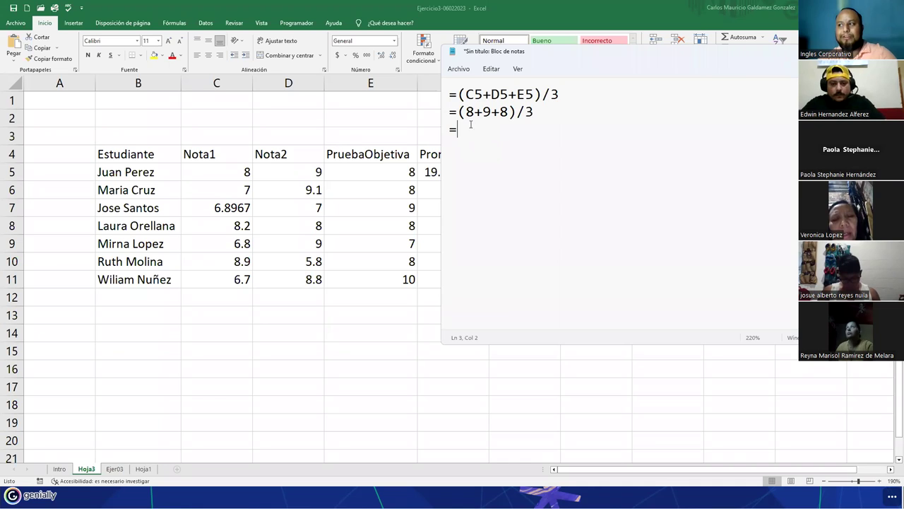
{"action": "type", "text": "(25)"}
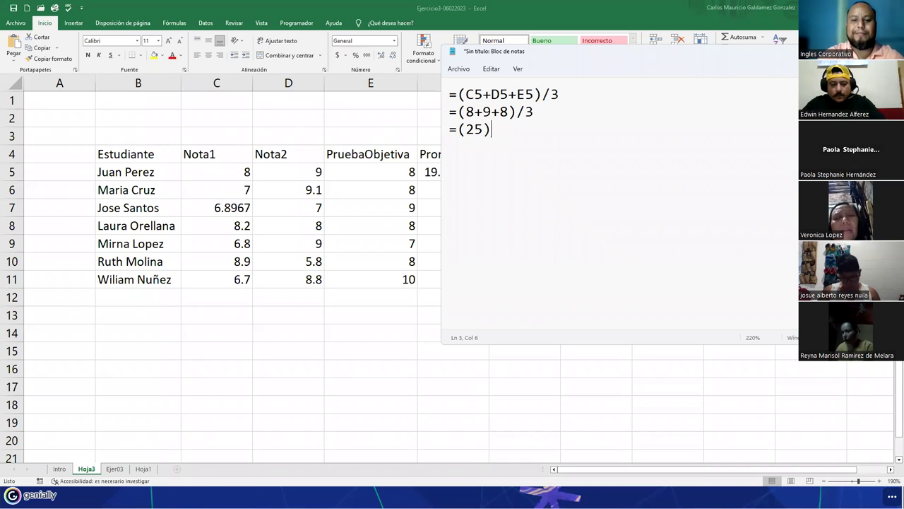
{"action": "type", "text": "/3"}
{"action": "key", "text": "Return"}
{"action": "type", "text": "=8.3333"}
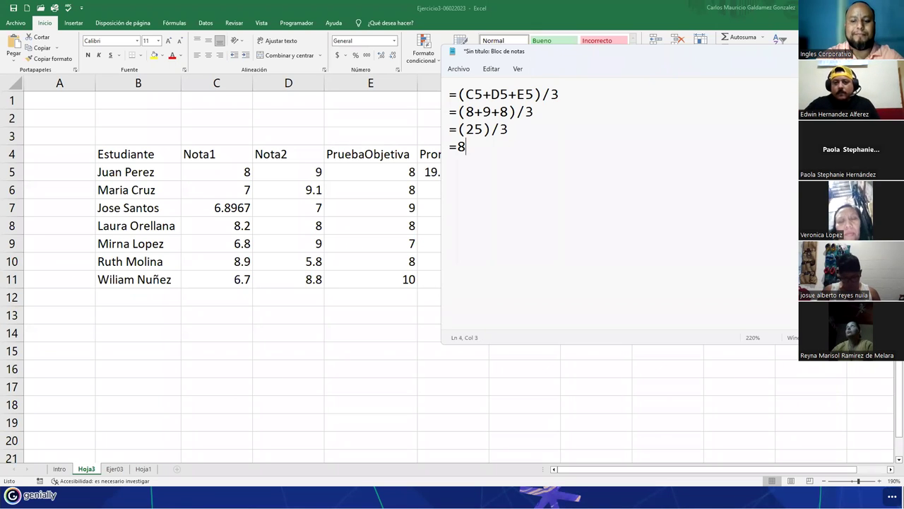
{"action": "key", "text": "Return"}
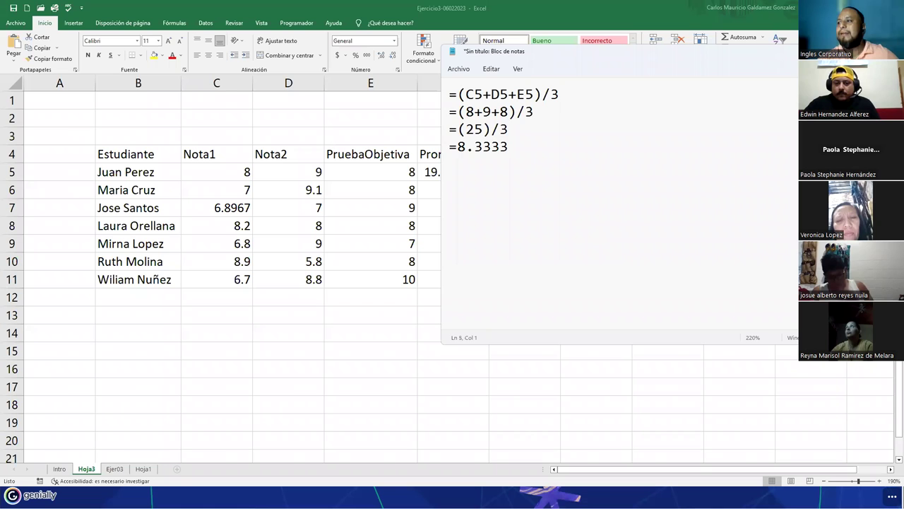
Switch to Excel, correct the Promedio formula in F5 to =(C5+D5+E5)/3 and fill it down through F11.
{"action": "key", "text": "alt+Tab"}
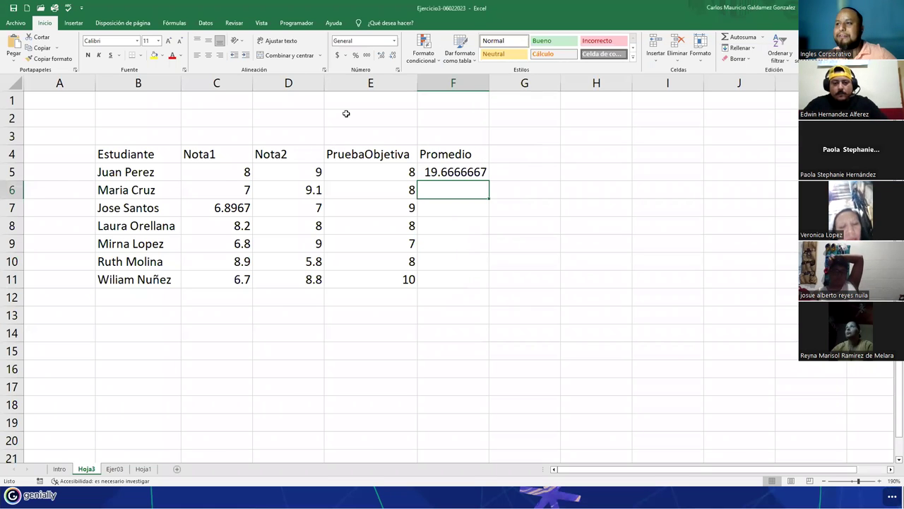
{"action": "left_click", "coordinate": [440, 174]}
{"action": "double_click", "coordinate": [440, 174]}
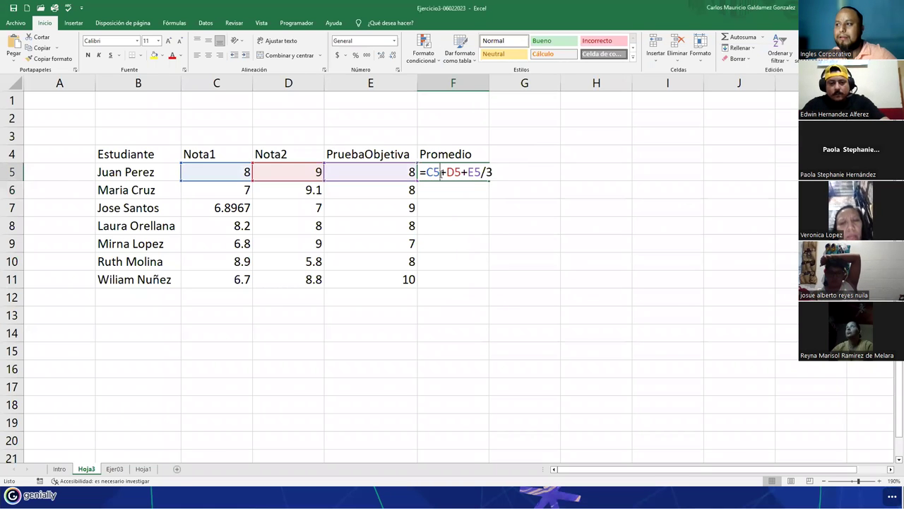
{"action": "type", "text": "("}
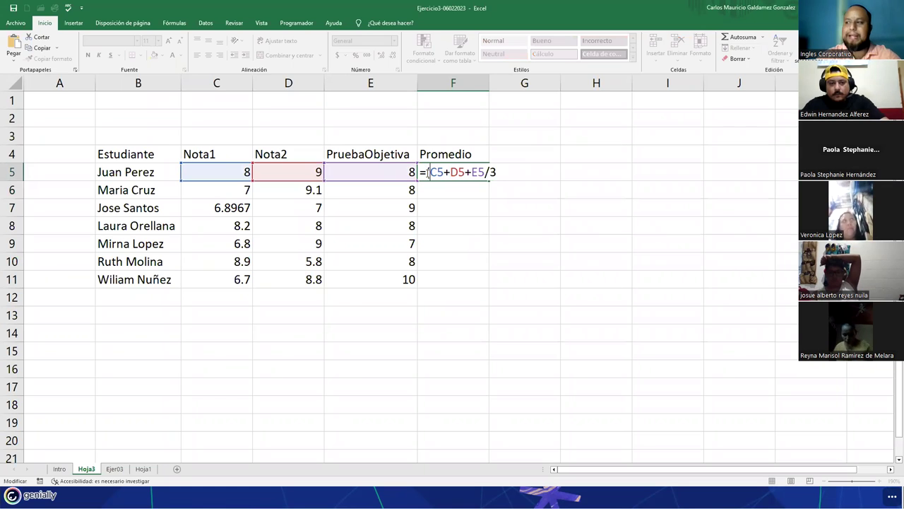
{"action": "key", "text": "Right"}
{"action": "key", "text": "Right"}
{"action": "key", "text": "Right"}
{"action": "key", "text": "Right"}
{"action": "key", "text": "Right"}
{"action": "key", "text": "Right"}
{"action": "key", "text": "Right"}
{"action": "key", "text": "Right"}
{"action": "type", "text": ")"}
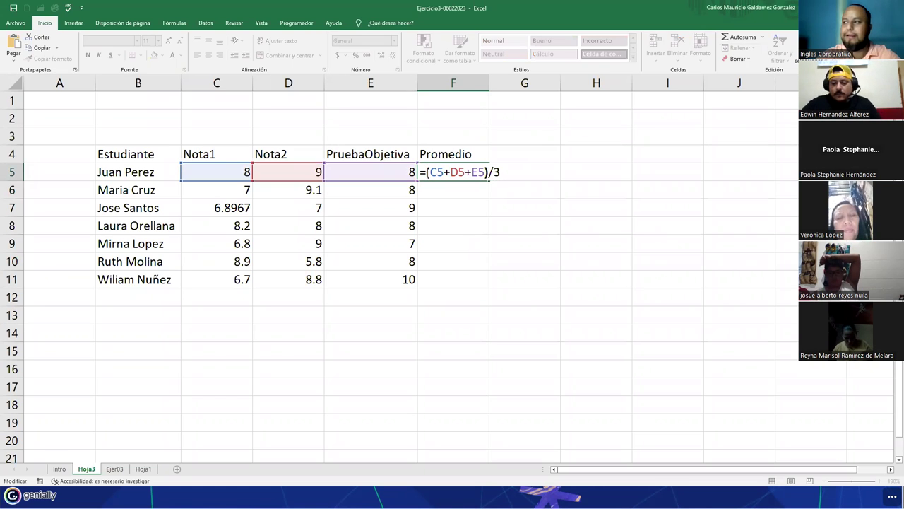
{"action": "key", "text": "Return"}
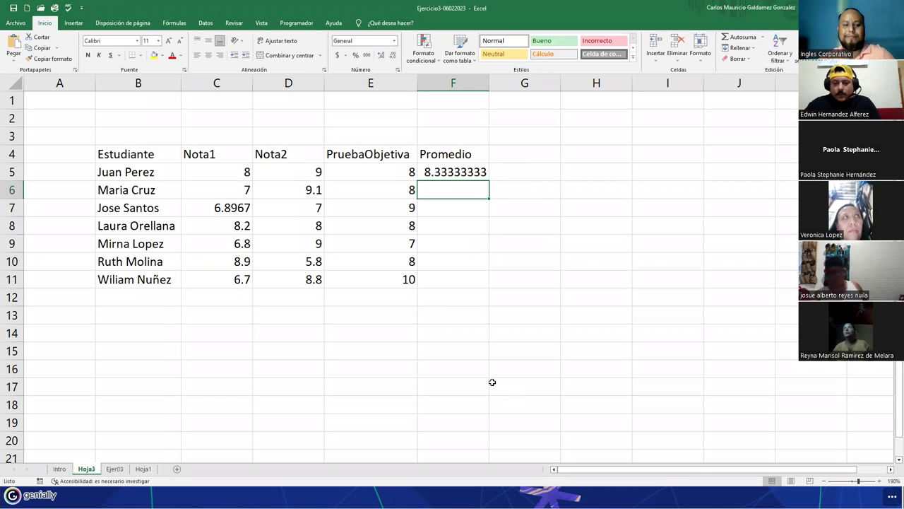
{"action": "left_click", "coordinate": [484, 172]}
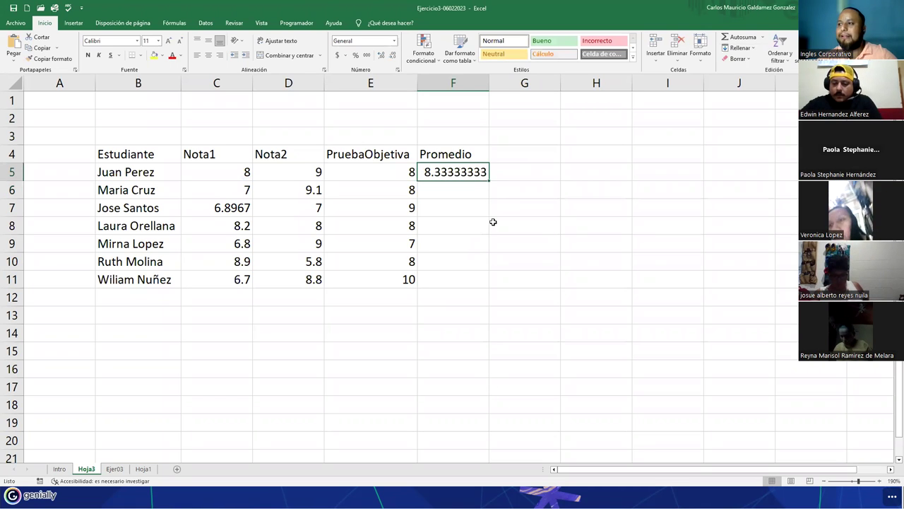
{"action": "double_click", "coordinate": [489, 181]}
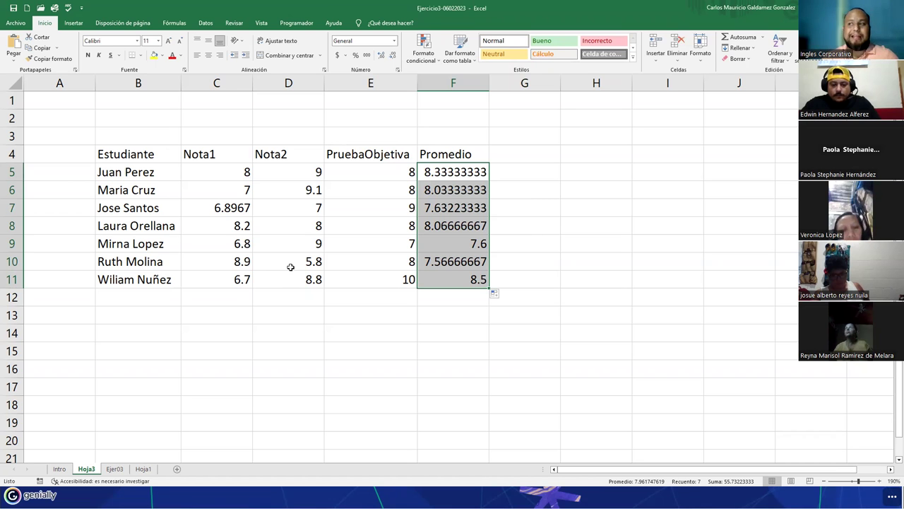
Format the grades and averages in C5:F11 as Número with one decimal place.
{"action": "left_click_drag", "start_coordinate": [236, 174], "coordinate": [214, 178]}
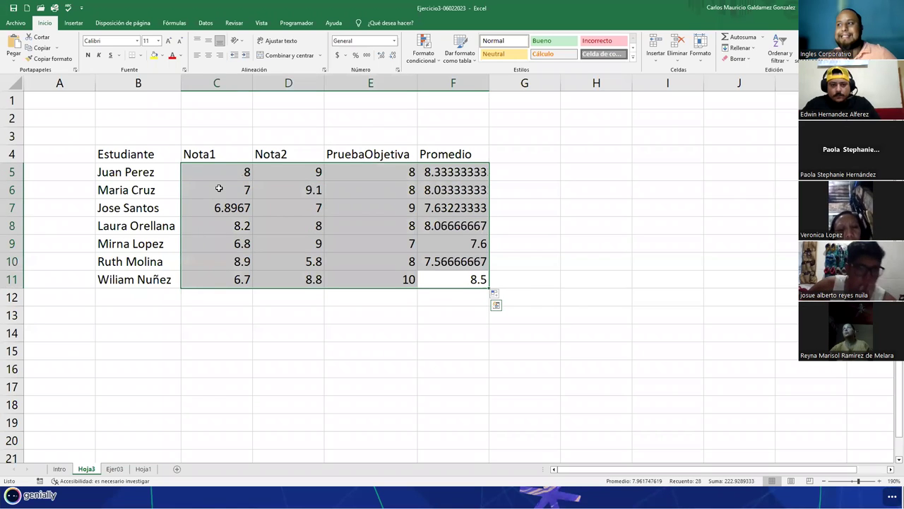
{"action": "left_click", "coordinate": [395, 40]}
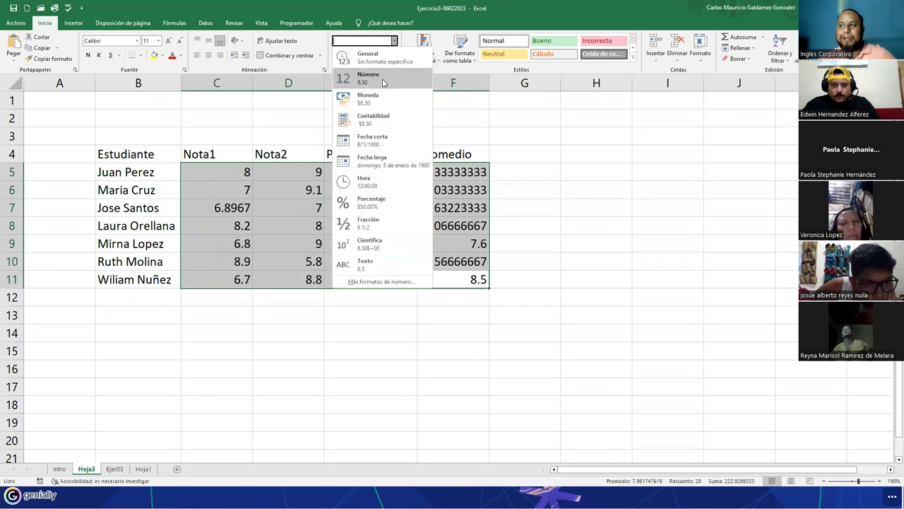
{"action": "left_click", "coordinate": [383, 84]}
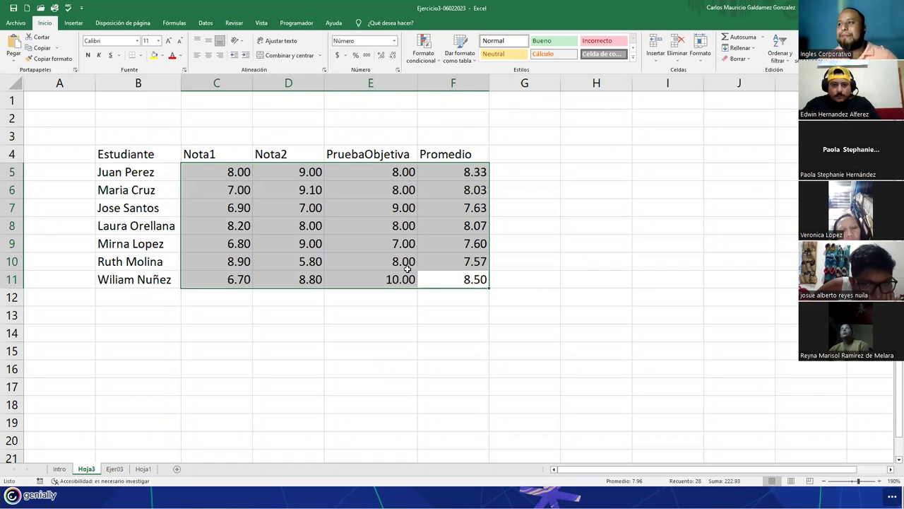
{"action": "left_click", "coordinate": [393, 58]}
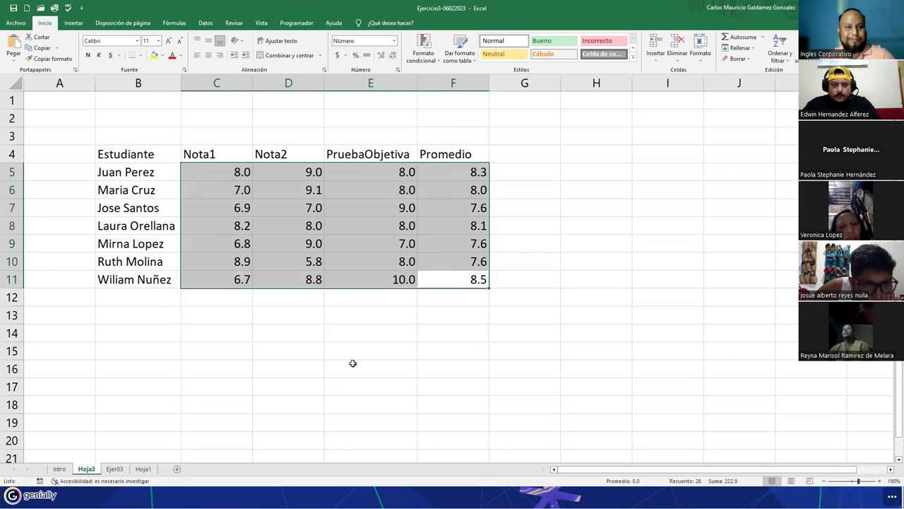
{"action": "left_click", "coordinate": [457, 298]}
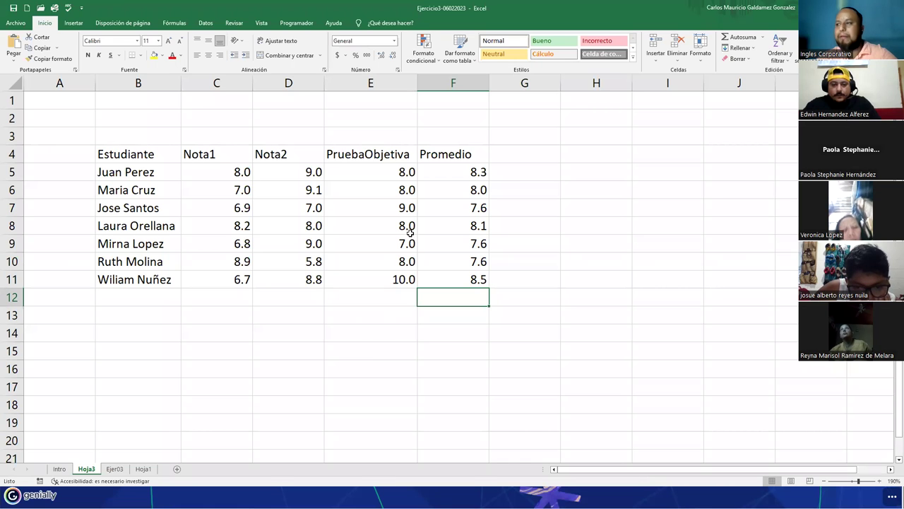
Undo the number formatting and the Promedio fill-down, and clear the formula from F5.
{"action": "left_click_drag", "start_coordinate": [461, 171], "coordinate": [460, 281]}
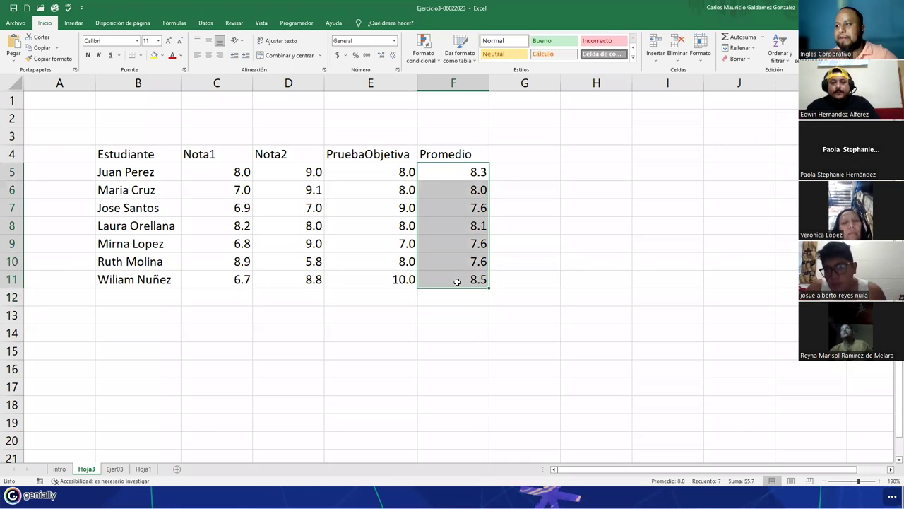
{"action": "key", "text": "ctrl+z"}
{"action": "key", "text": "ctrl+z"}
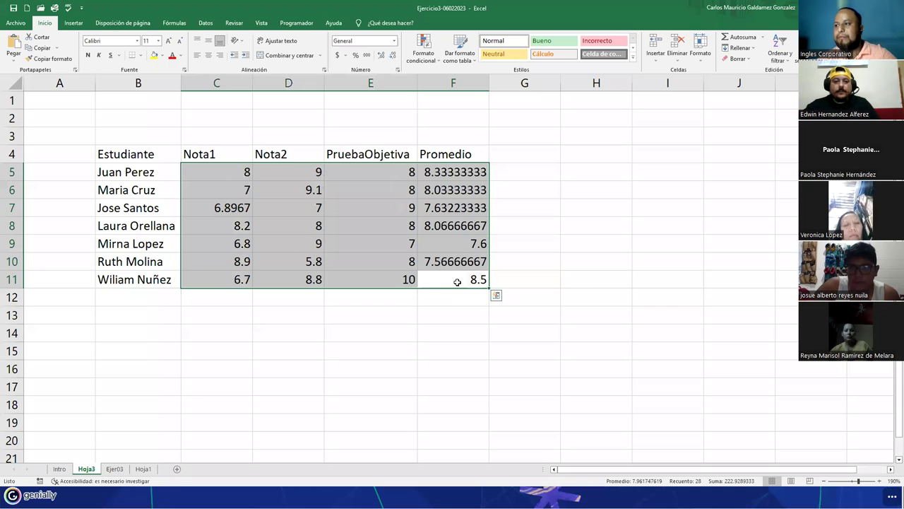
{"action": "key", "text": "ctrl+z"}
{"action": "left_click", "coordinate": [445, 303]}
{"action": "left_click", "coordinate": [440, 169]}
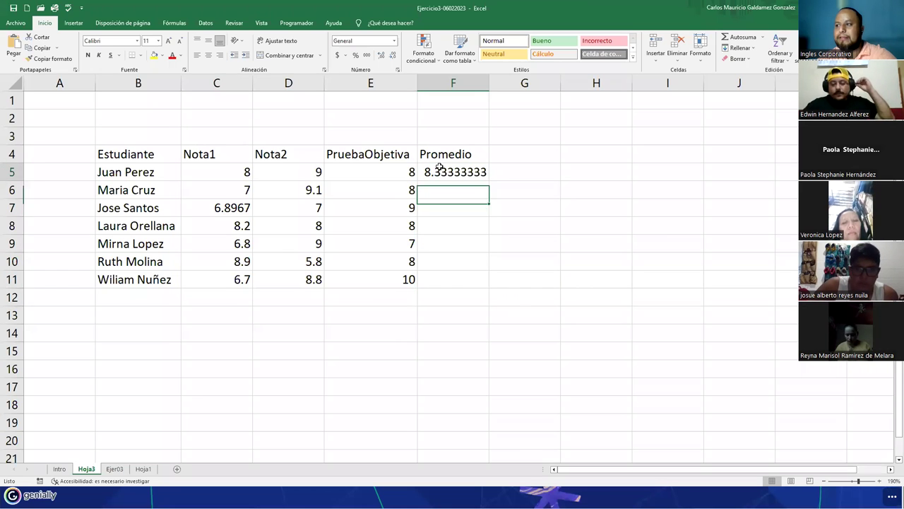
{"action": "key", "text": "Delete"}
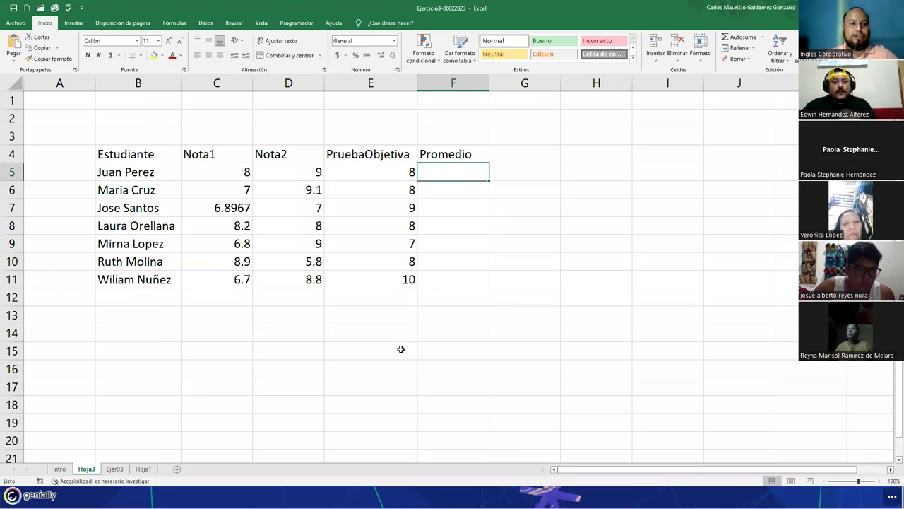
Review each student's three grades in rows 5 to 11 and the list of student names in column B.
{"action": "left_click_drag", "start_coordinate": [220, 167], "coordinate": [374, 174]}
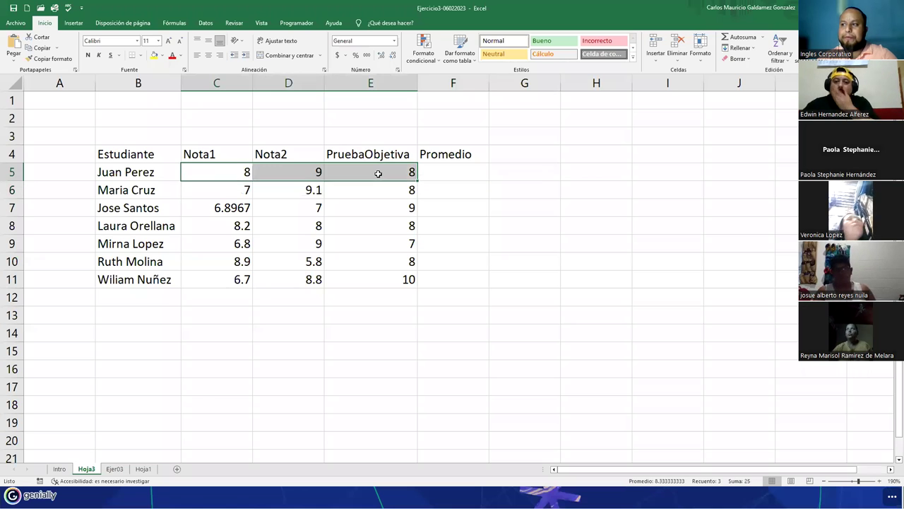
{"action": "left_click_drag", "start_coordinate": [242, 193], "coordinate": [366, 193]}
{"action": "left_click_drag", "start_coordinate": [236, 208], "coordinate": [367, 209]}
{"action": "left_click_drag", "start_coordinate": [233, 225], "coordinate": [373, 226]}
{"action": "left_click_drag", "start_coordinate": [233, 243], "coordinate": [367, 244]}
{"action": "left_click_drag", "start_coordinate": [228, 263], "coordinate": [369, 281]}
{"action": "left_click_drag", "start_coordinate": [231, 280], "coordinate": [387, 280]}
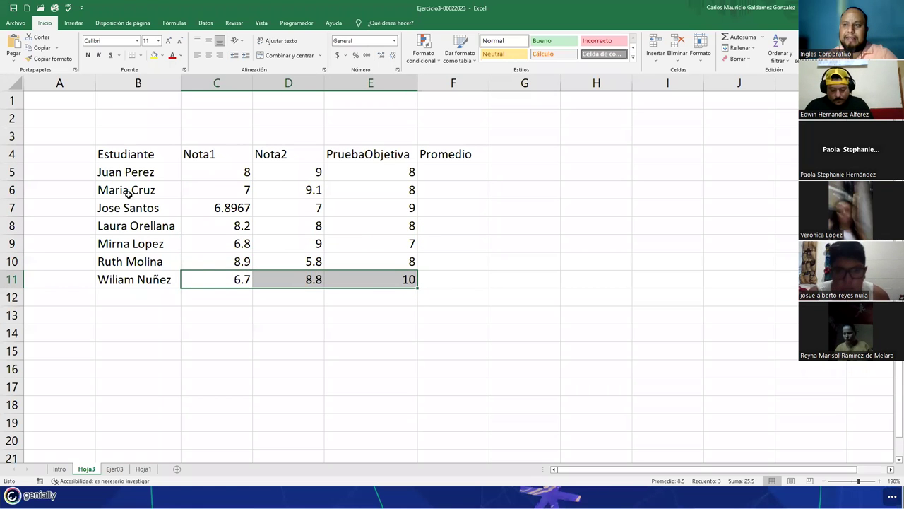
{"action": "left_click_drag", "start_coordinate": [127, 186], "coordinate": [137, 280]}
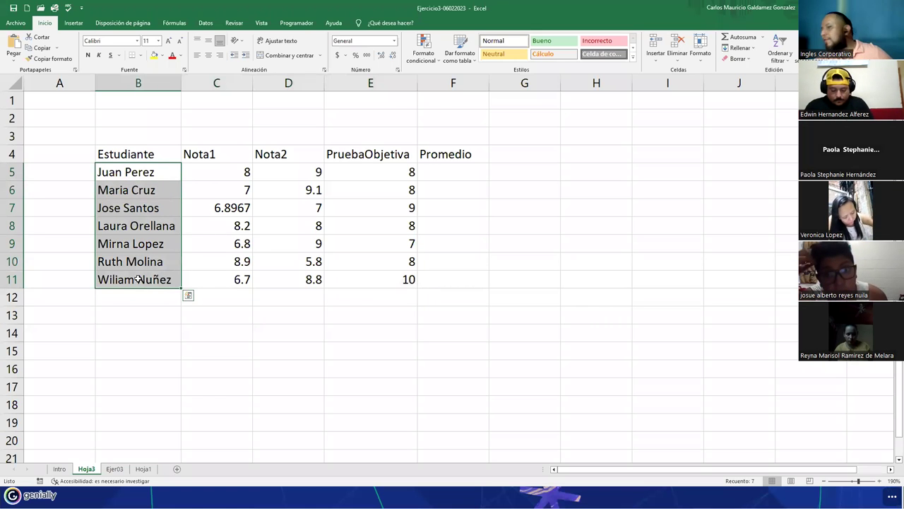
{"action": "left_click", "coordinate": [174, 266]}
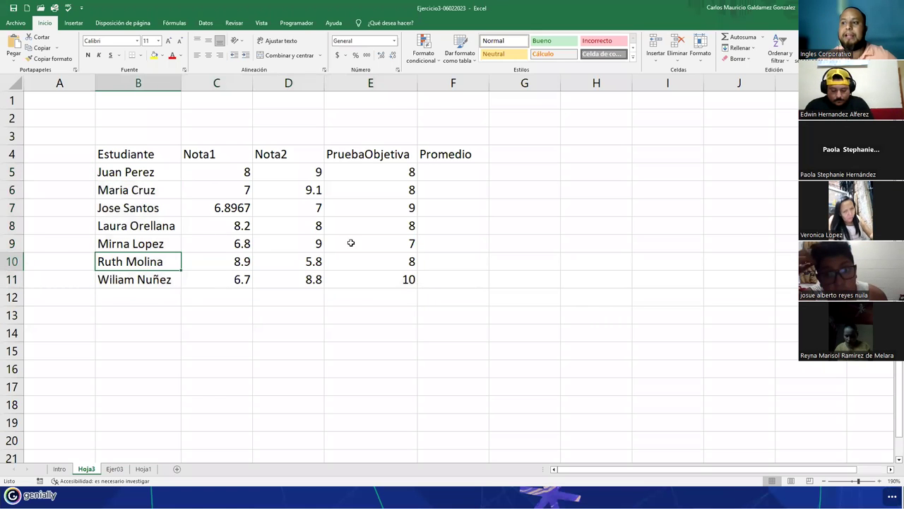
Enter the Promedio formula =(C5+D5+E5)/3 in F5, referencing the first student's three grades.
{"action": "left_click", "coordinate": [469, 169]}
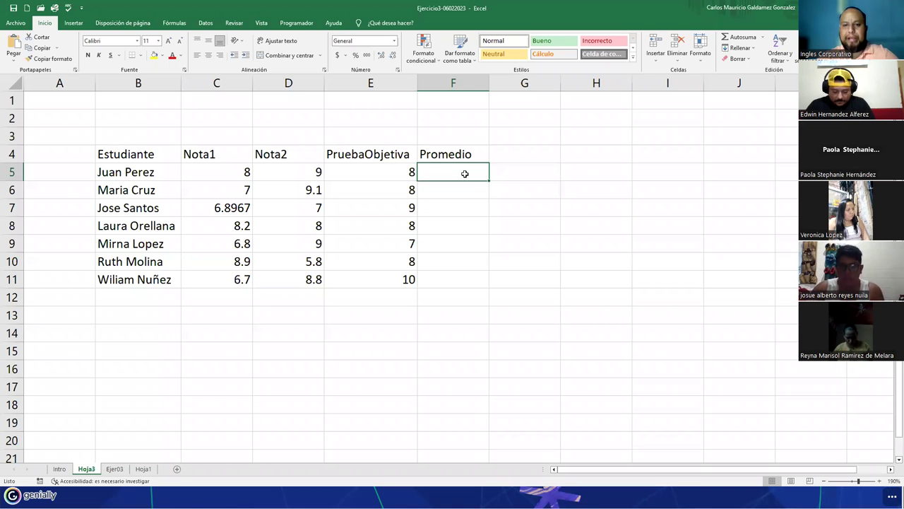
{"action": "type", "text": "="}
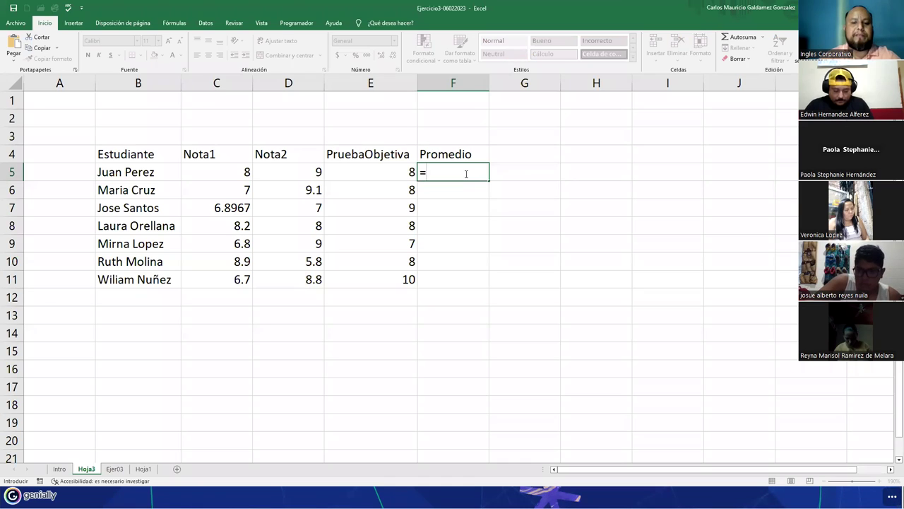
{"action": "type", "text": "("}
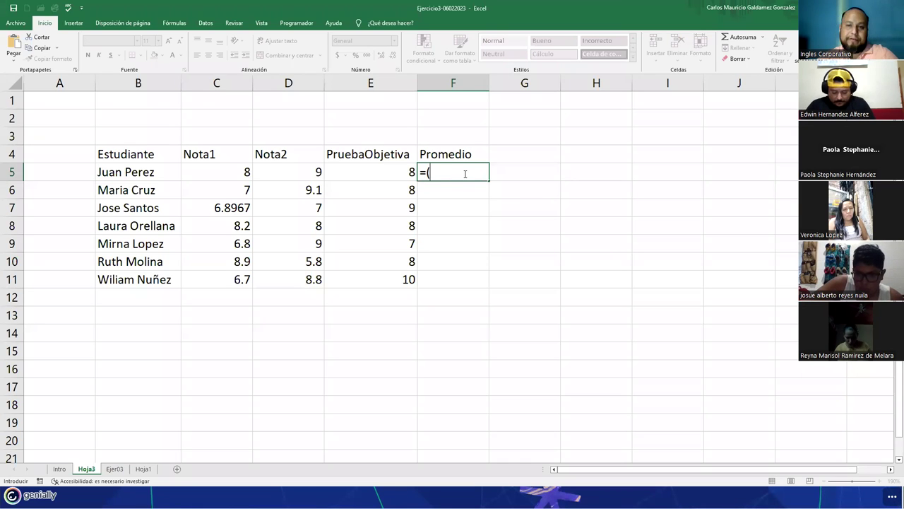
{"action": "left_click", "coordinate": [230, 172]}
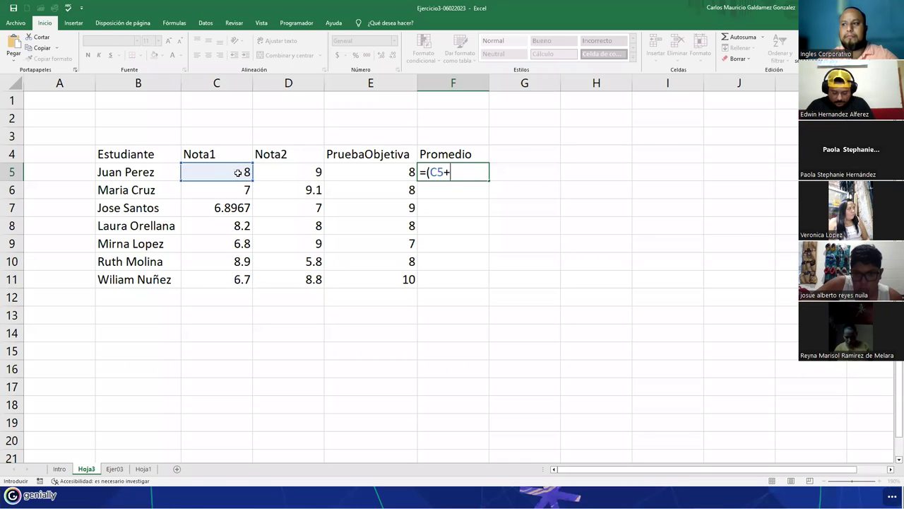
{"action": "left_click", "coordinate": [285, 176]}
{"action": "type", "text": "+"}
{"action": "left_click", "coordinate": [352, 174]}
{"action": "type", "text": ")"}
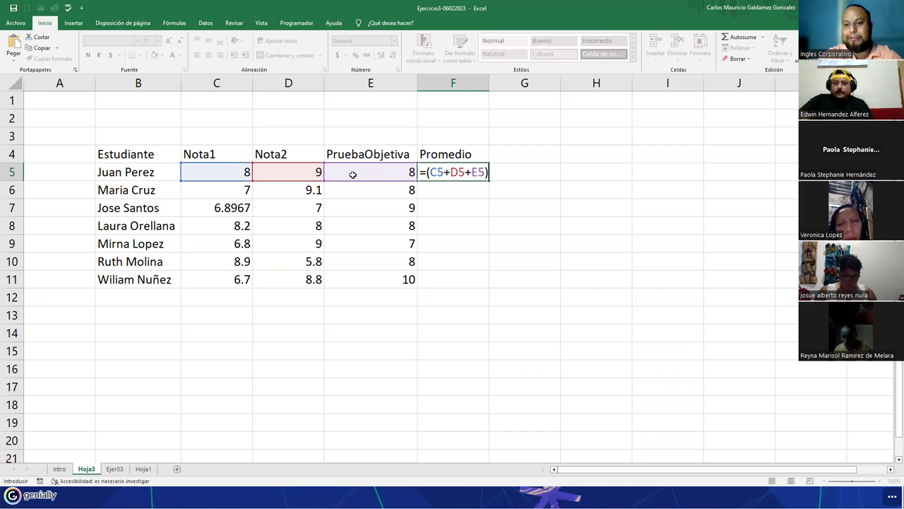
{"action": "type", "text": "/3"}
{"action": "key", "text": "Return"}
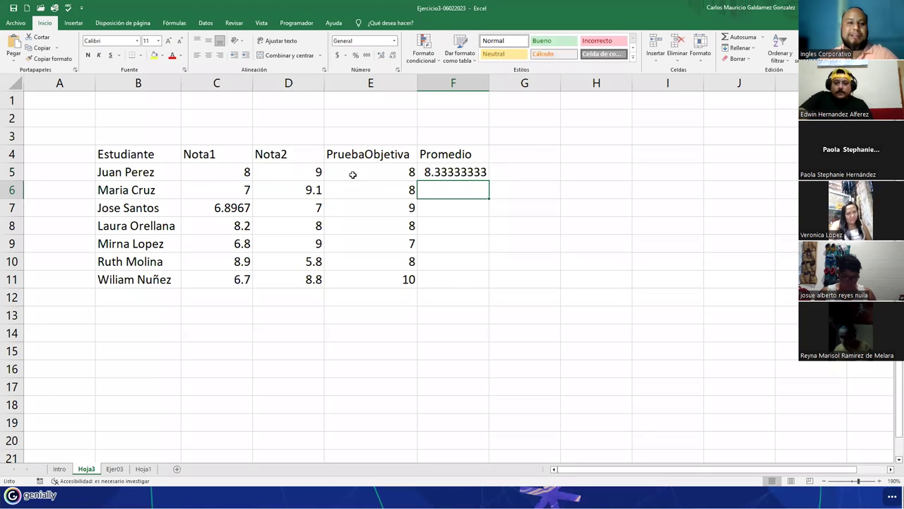
Fill the Promedio formula from F5 down through F11 and highlight the averages and source grades to review them.
{"action": "left_click", "coordinate": [454, 173]}
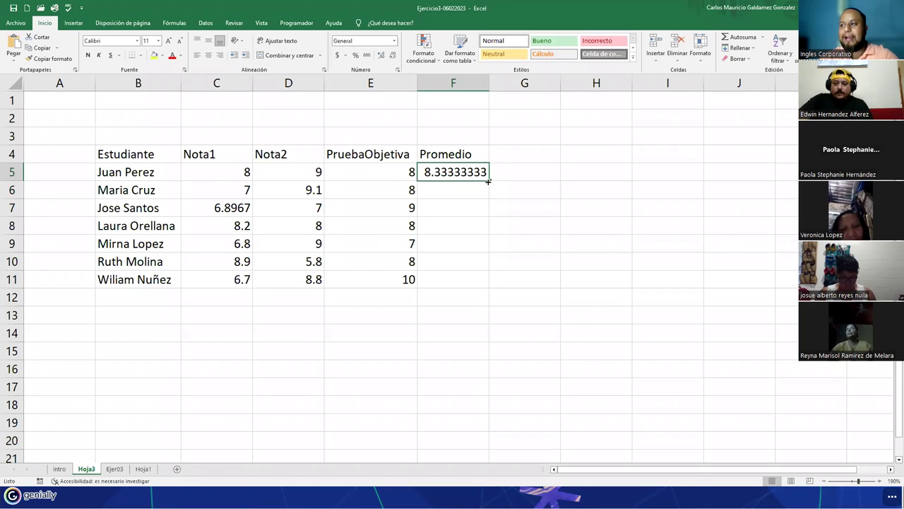
{"action": "left_click_drag", "start_coordinate": [487, 181], "coordinate": [491, 289]}
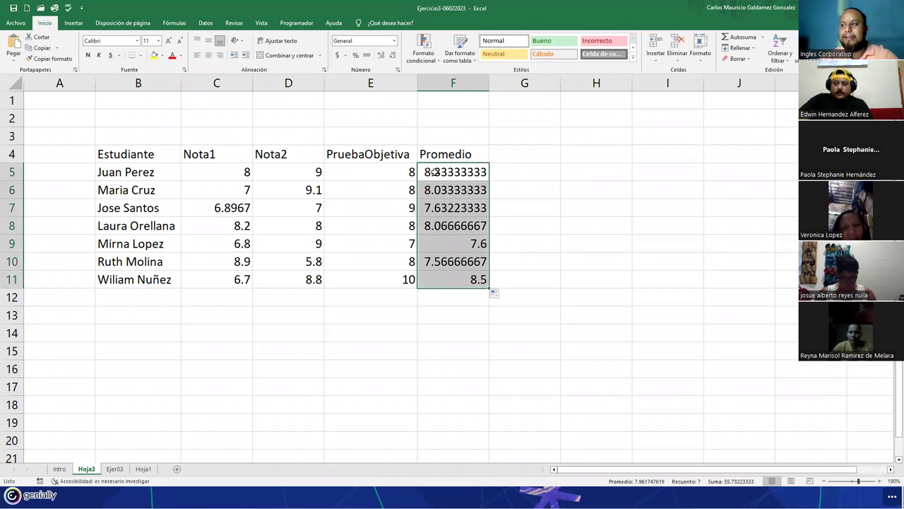
{"action": "left_click", "coordinate": [433, 172]}
{"action": "left_click_drag", "start_coordinate": [448, 174], "coordinate": [463, 262]}
{"action": "left_click", "coordinate": [463, 177]}
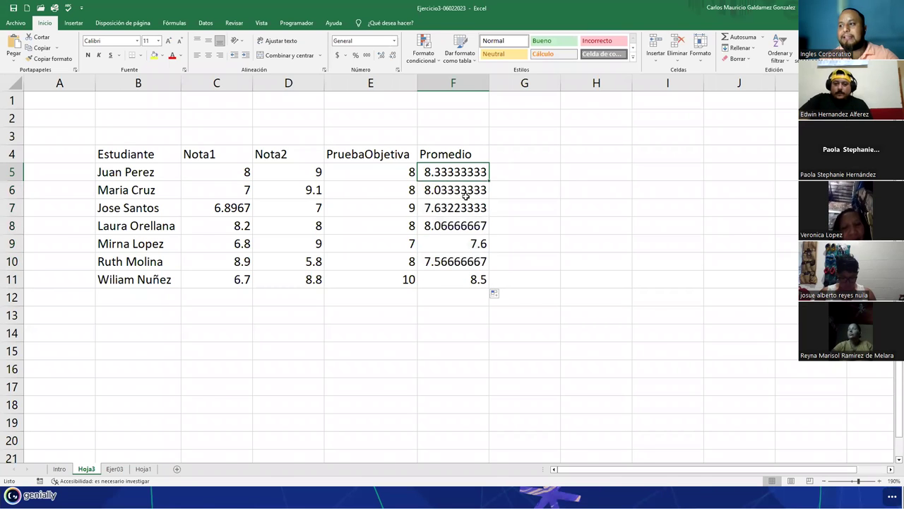
{"action": "left_click_drag", "start_coordinate": [465, 197], "coordinate": [491, 290]}
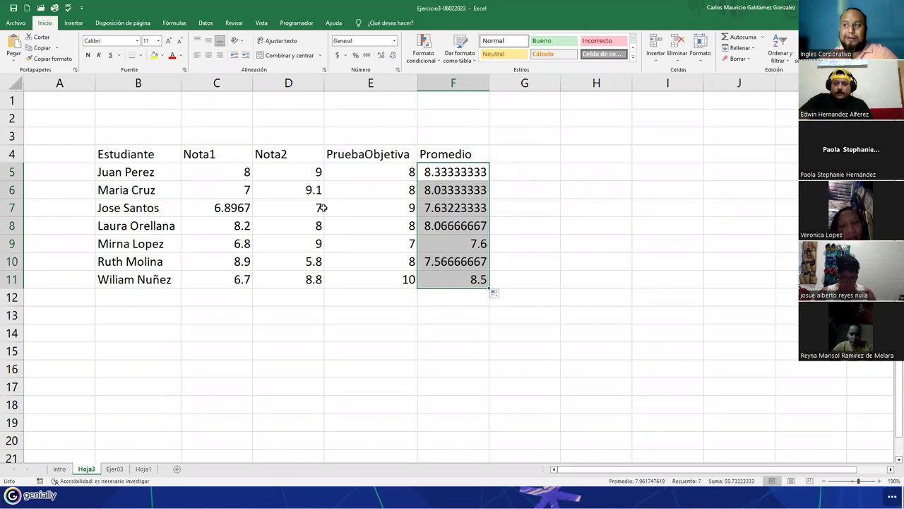
{"action": "left_click_drag", "start_coordinate": [216, 174], "coordinate": [268, 189]}
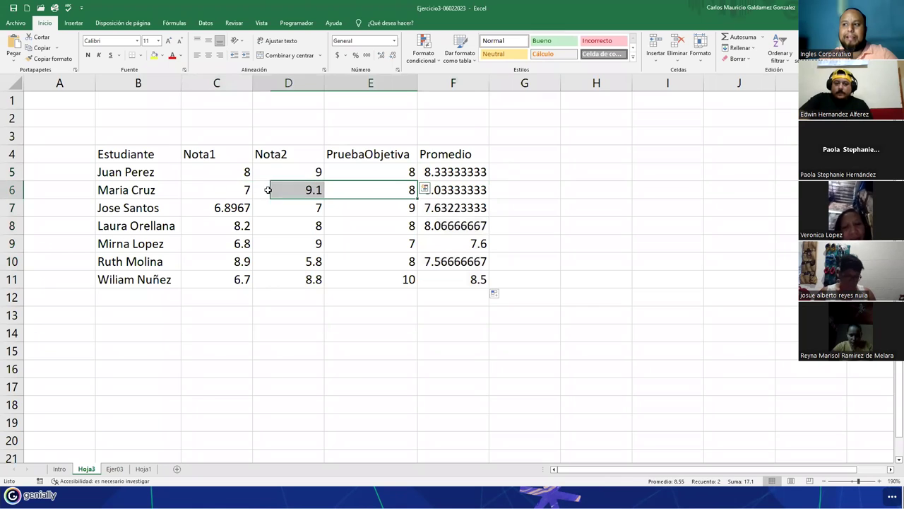
Undo the Promedio fill-down and fill the formula again from F5 through F11.
{"action": "left_click_drag", "start_coordinate": [208, 200], "coordinate": [366, 204]}
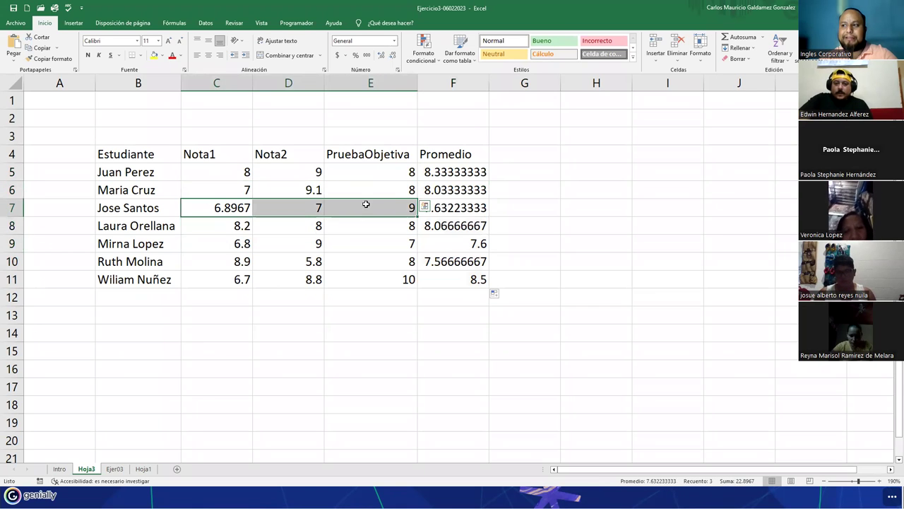
{"action": "left_click", "coordinate": [458, 207]}
{"action": "left_click_drag", "start_coordinate": [486, 279], "coordinate": [446, 172]}
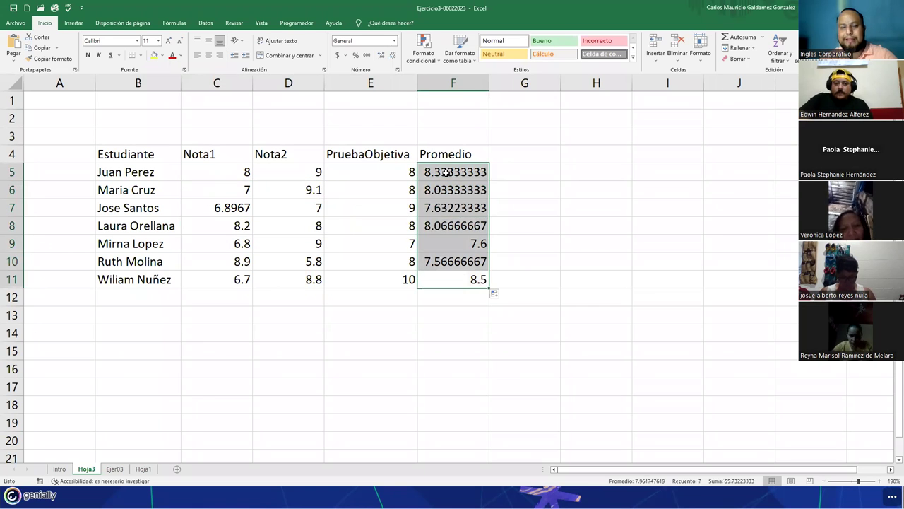
{"action": "key", "text": "ctrl+z"}
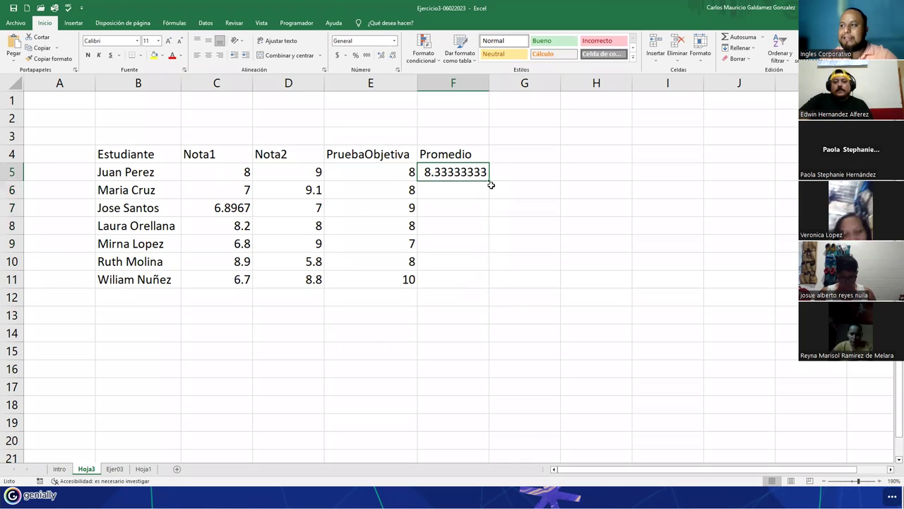
{"action": "left_click_drag", "start_coordinate": [489, 198], "coordinate": [491, 289]}
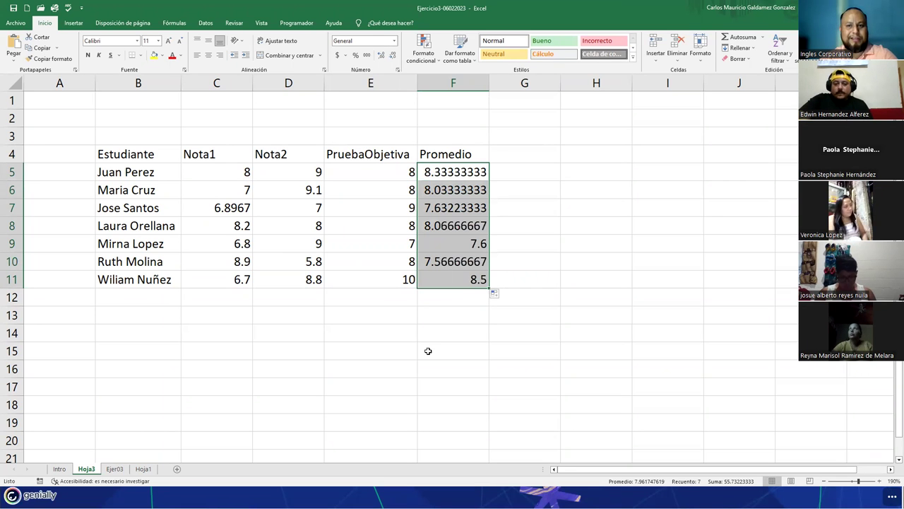
{"action": "left_click", "coordinate": [465, 230]}
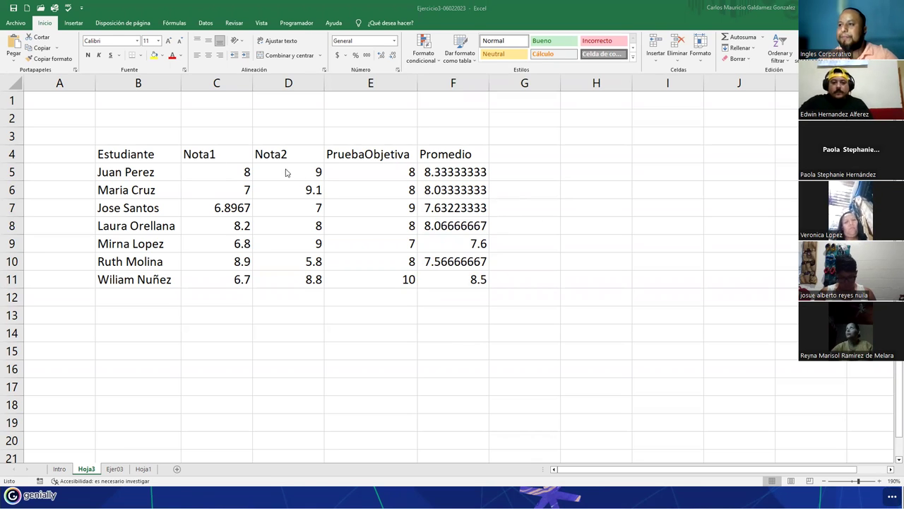
Format the grades and averages in C5:F11 with the Número format and one decimal place.
{"action": "left_click", "coordinate": [228, 170]}
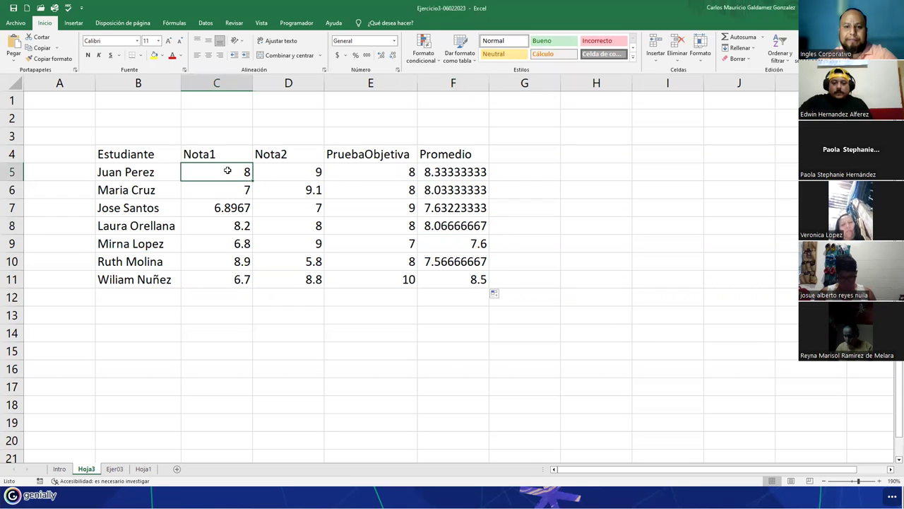
{"action": "left_click", "coordinate": [453, 278], "text": "shift"}
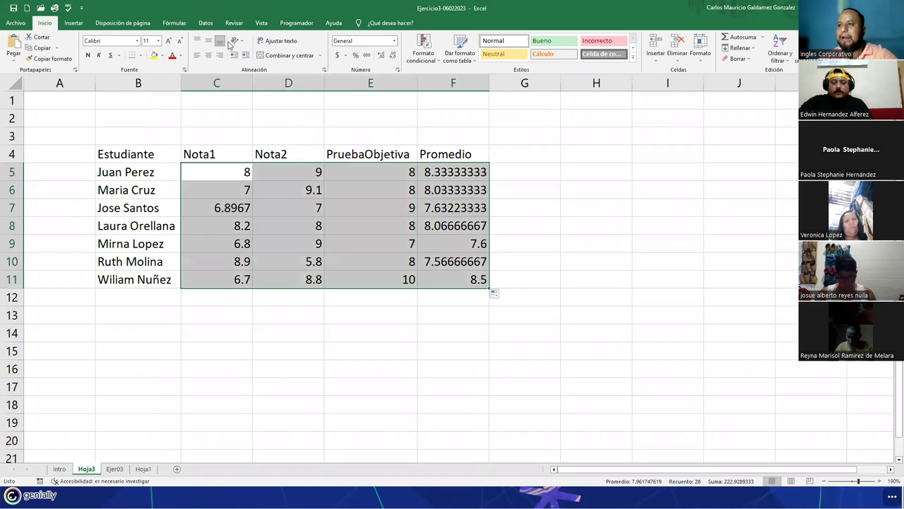
{"action": "left_click", "coordinate": [394, 43]}
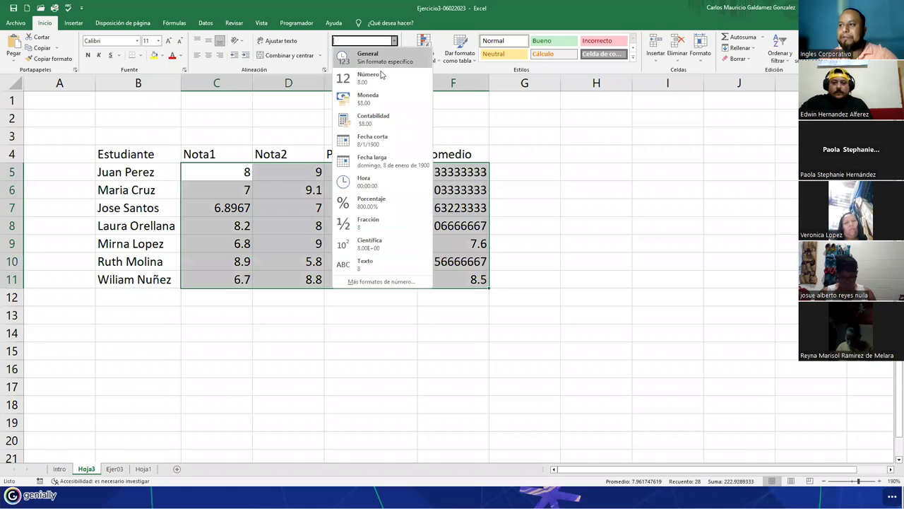
{"action": "left_click", "coordinate": [380, 75]}
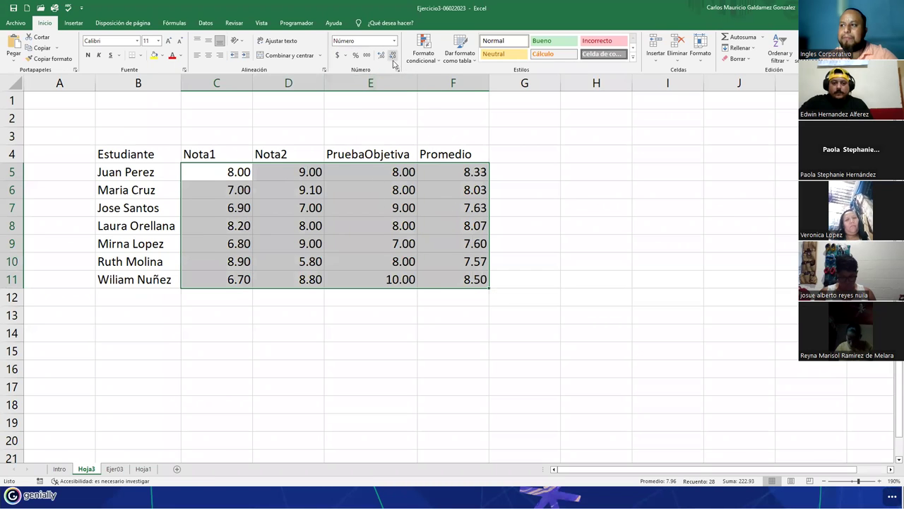
{"action": "left_click", "coordinate": [393, 57]}
{"action": "left_click", "coordinate": [387, 226]}
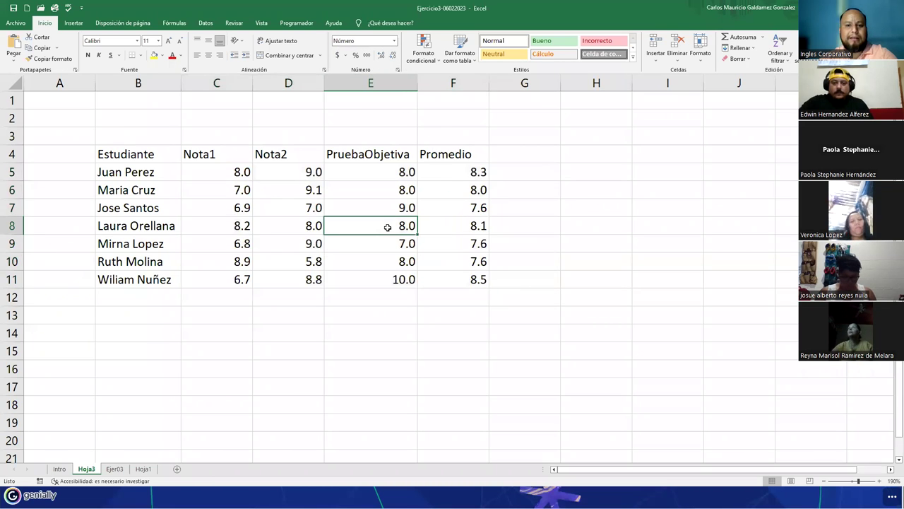
Review the formatted values column by column in Nota1, Nota2, PruebaObjetiva and Promedio, and then the whole range C5:F11.
{"action": "left_click", "coordinate": [306, 242]}
{"action": "left_click_drag", "start_coordinate": [236, 172], "coordinate": [225, 279]}
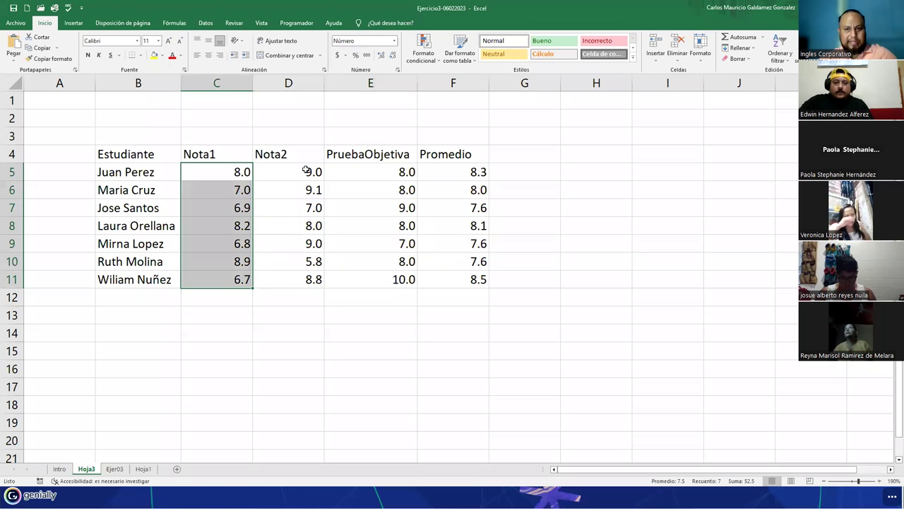
{"action": "left_click_drag", "start_coordinate": [305, 169], "coordinate": [309, 281]}
{"action": "left_click_drag", "start_coordinate": [402, 171], "coordinate": [400, 279]}
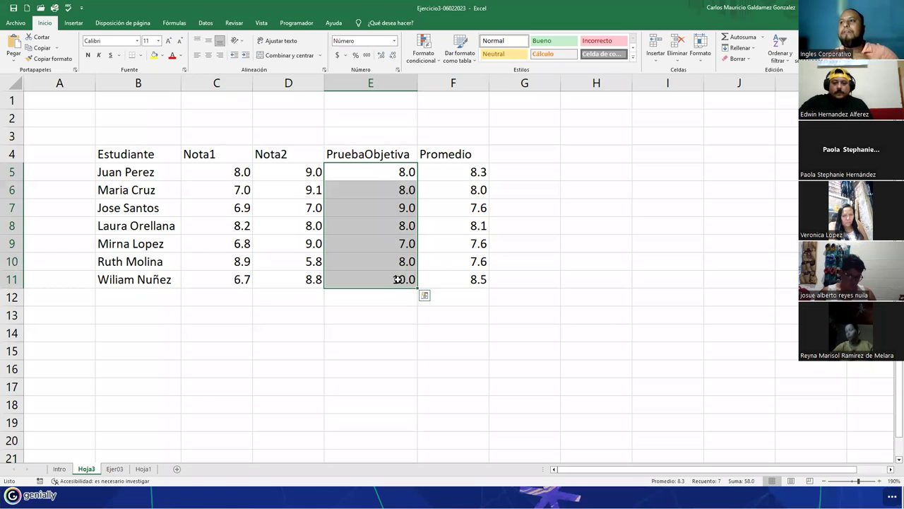
{"action": "left_click_drag", "start_coordinate": [460, 171], "coordinate": [460, 283]}
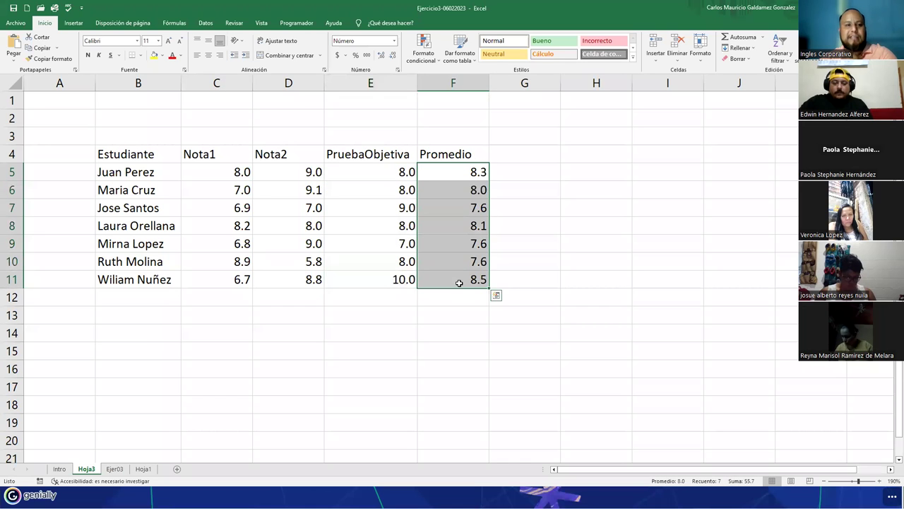
{"action": "left_click", "coordinate": [283, 245]}
{"action": "left_click_drag", "start_coordinate": [215, 171], "coordinate": [438, 282]}
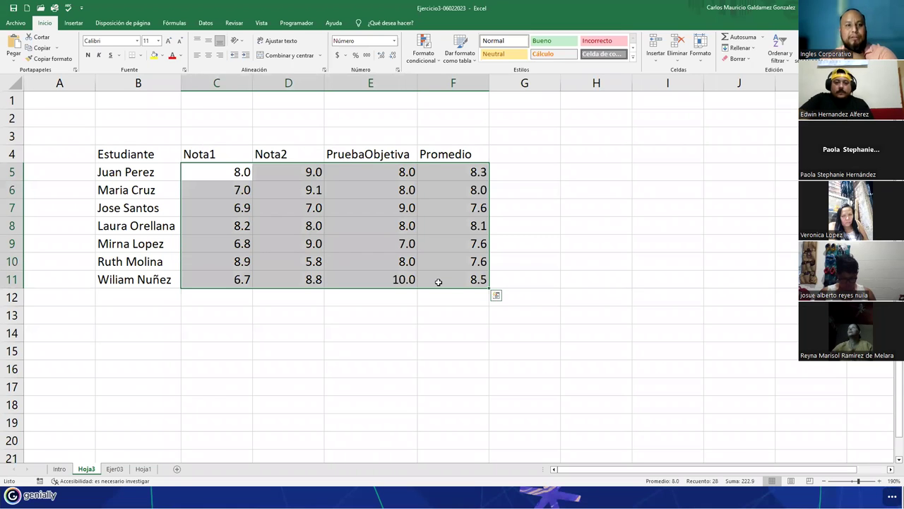
{"action": "left_click", "coordinate": [438, 282]}
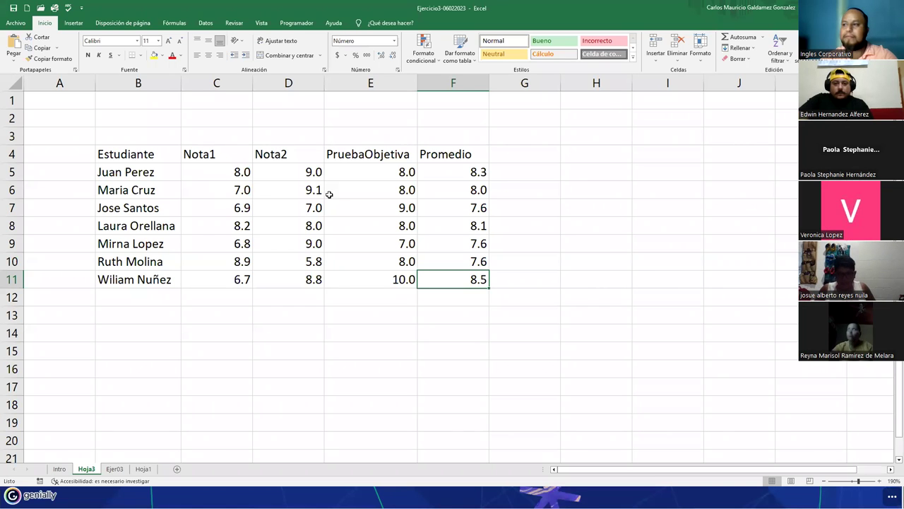
Inspect the formula and its cell references in F5 without changing it, and review the Promedio values down the column.
{"action": "left_click", "coordinate": [448, 172]}
{"action": "double_click", "coordinate": [448, 173]}
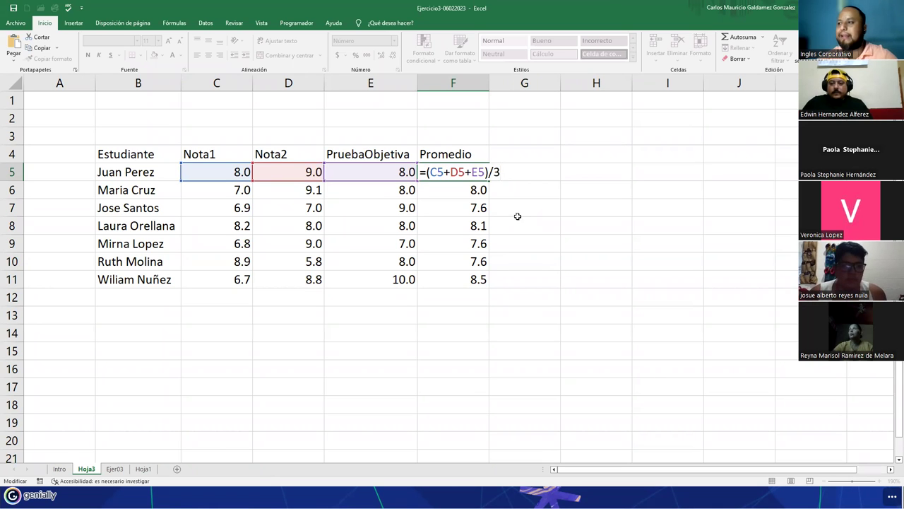
{"action": "key", "text": "ctrl+Return"}
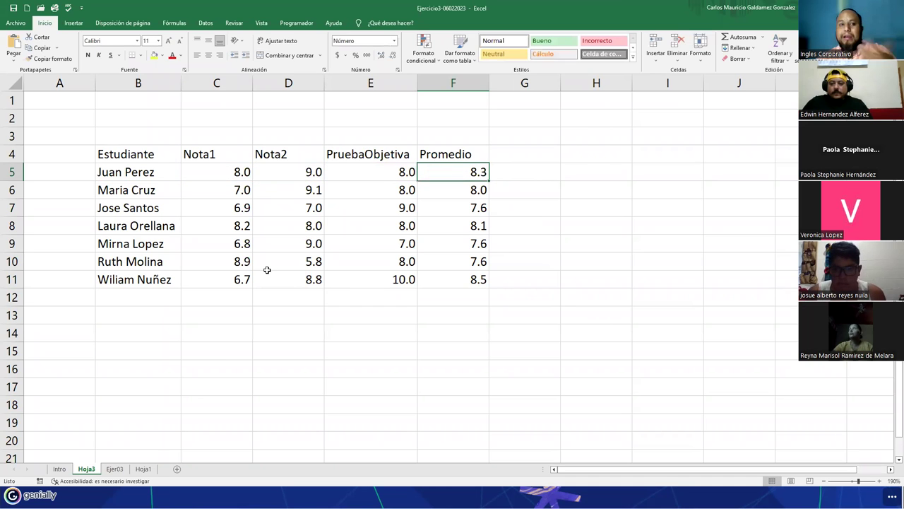
{"action": "left_click", "coordinate": [449, 298]}
{"action": "left_click_drag", "start_coordinate": [444, 171], "coordinate": [453, 288]}
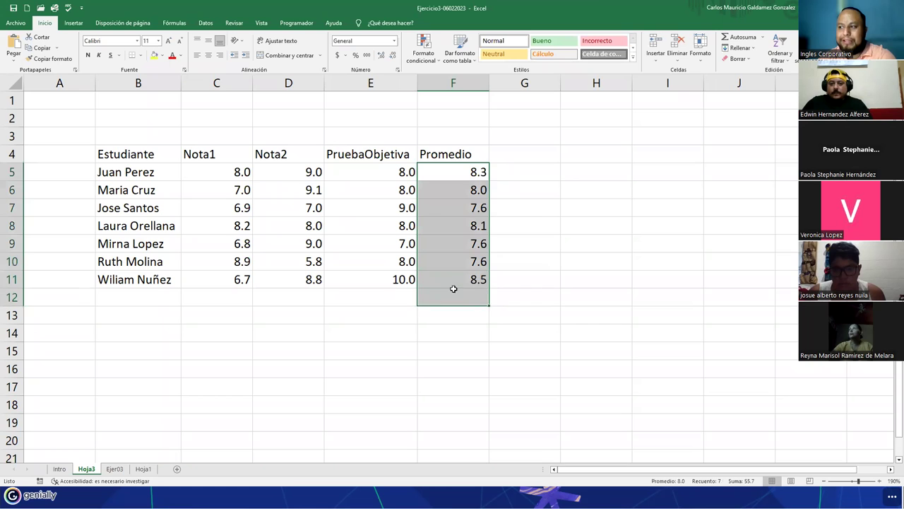
{"action": "left_click", "coordinate": [445, 273]}
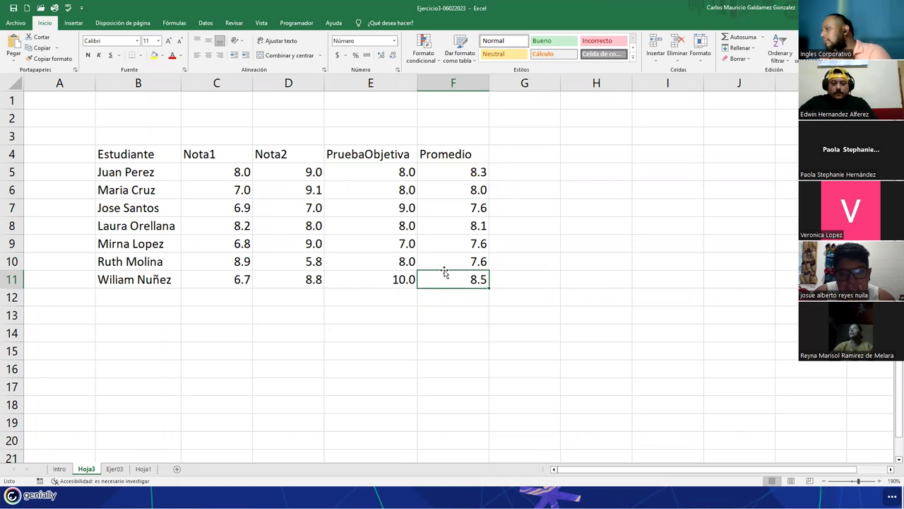
Total the Promedio column by entering =SUMA(F5:F11) in F12.
{"action": "left_click", "coordinate": [448, 298]}
{"action": "left_click_drag", "start_coordinate": [456, 176], "coordinate": [456, 282]}
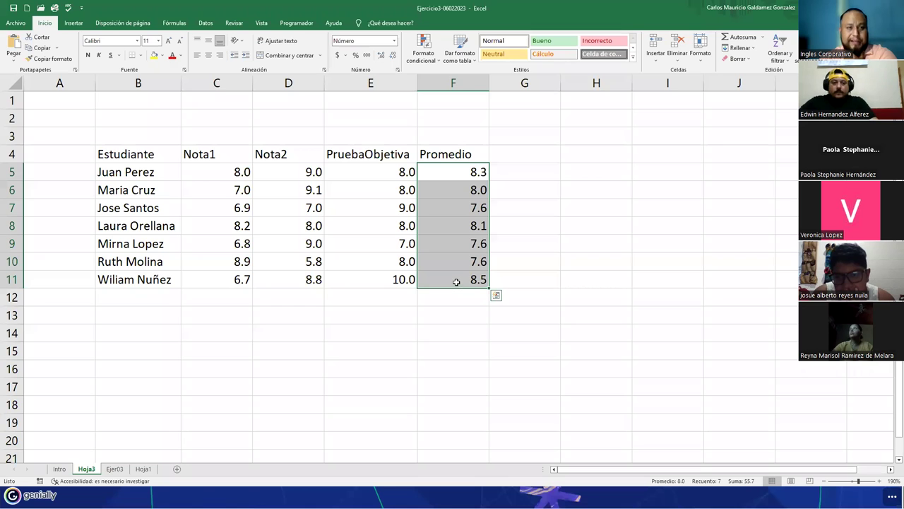
{"action": "left_click", "coordinate": [459, 295]}
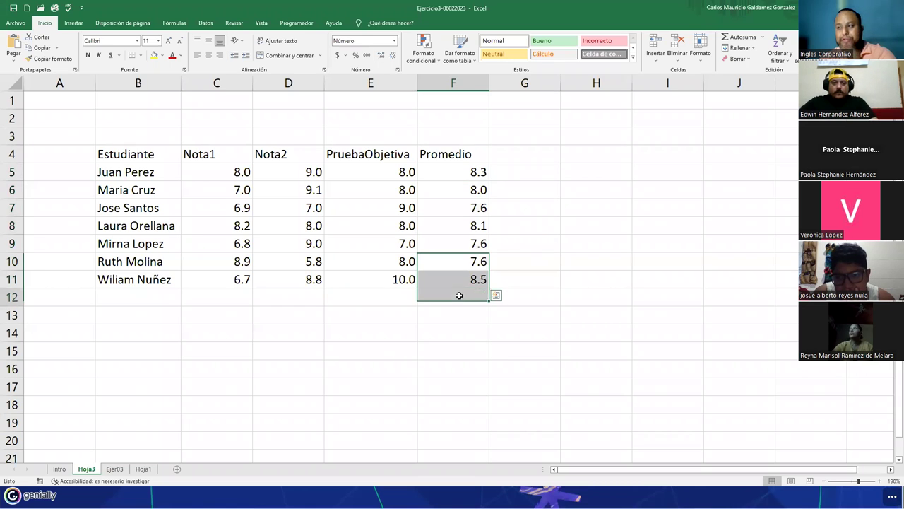
{"action": "type", "text": "="}
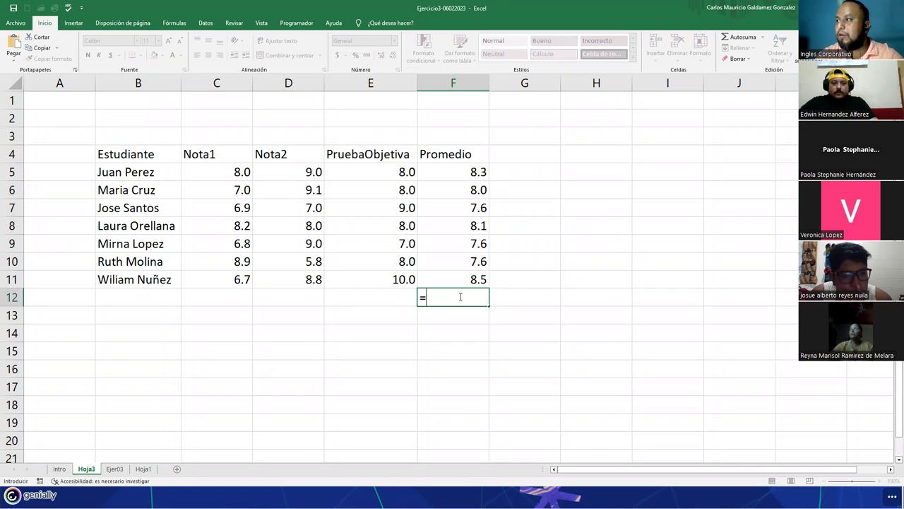
{"action": "key", "text": "F2"}
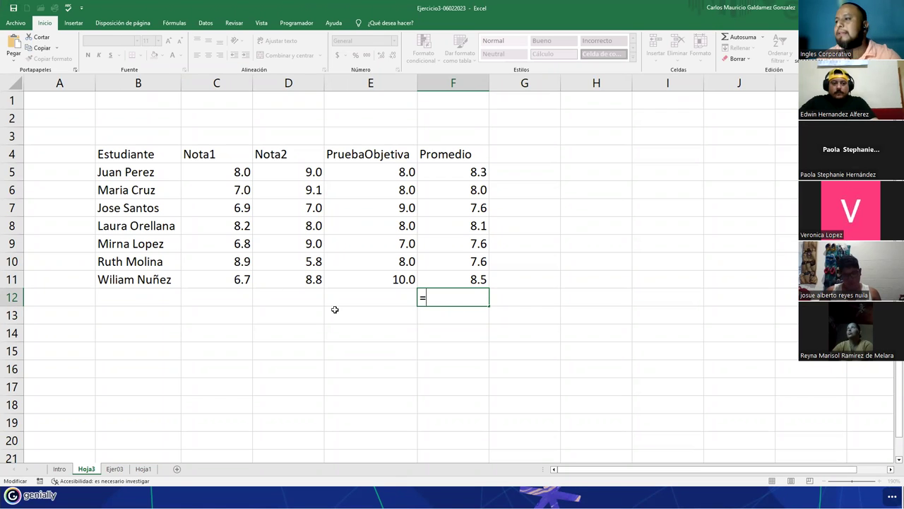
{"action": "type", "text": "suma"}
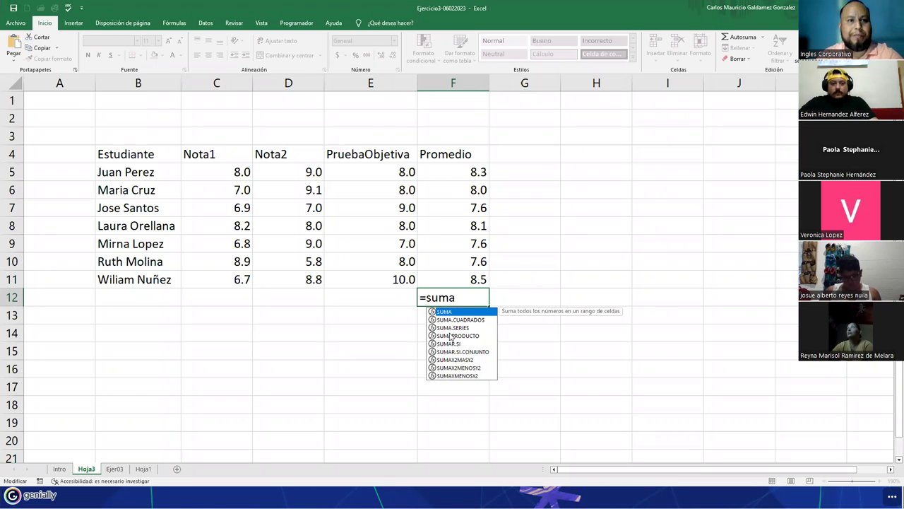
{"action": "key", "text": "Tab"}
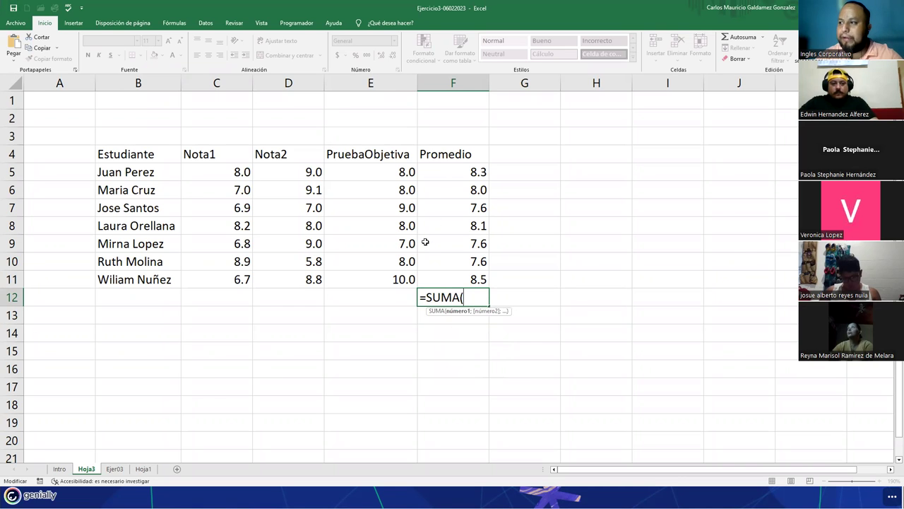
{"action": "left_click_drag", "start_coordinate": [440, 171], "coordinate": [439, 277]}
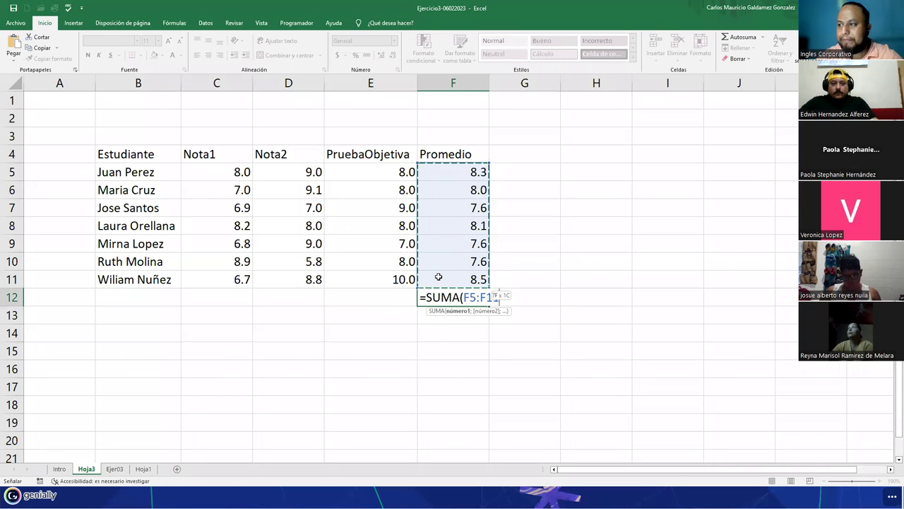
{"action": "type", "text": ")"}
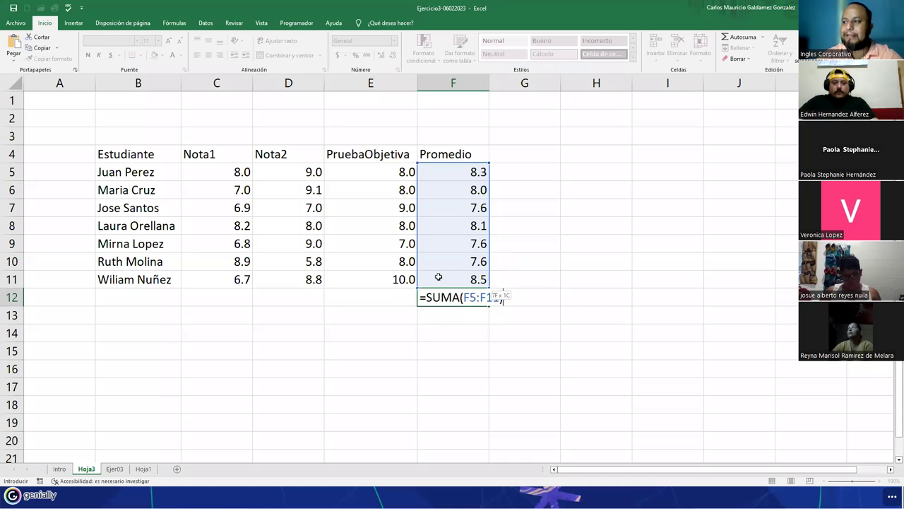
{"action": "key", "text": "Return"}
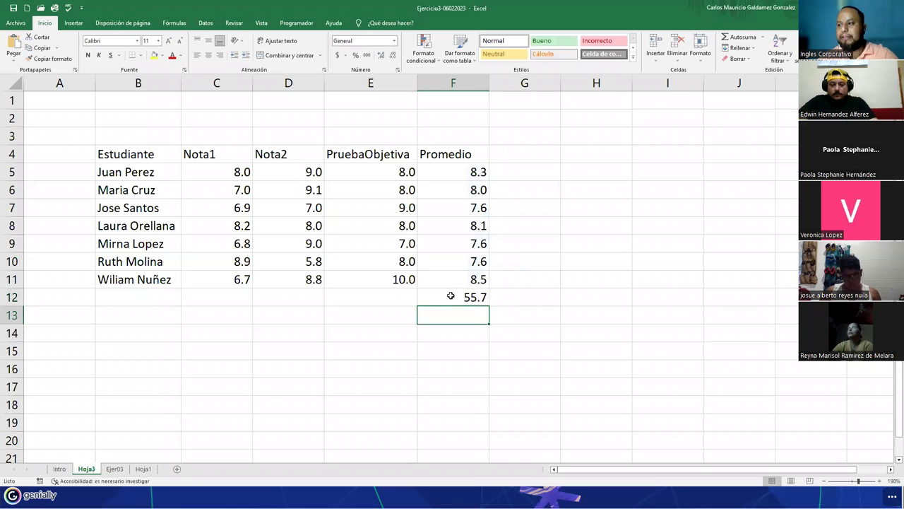
{"action": "left_click", "coordinate": [451, 296]}
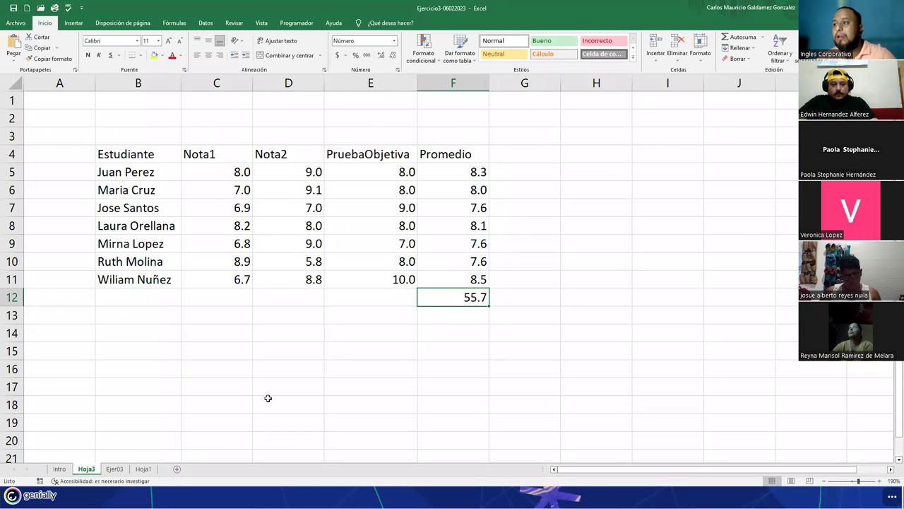
Add a % column heading in G4 and centre it horizontally.
{"action": "left_click", "coordinate": [539, 153]}
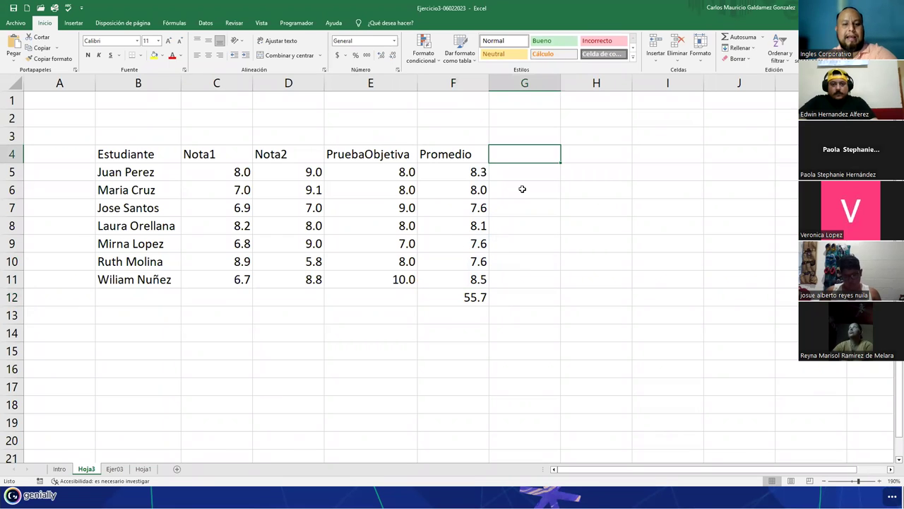
{"action": "type", "text": "%"}
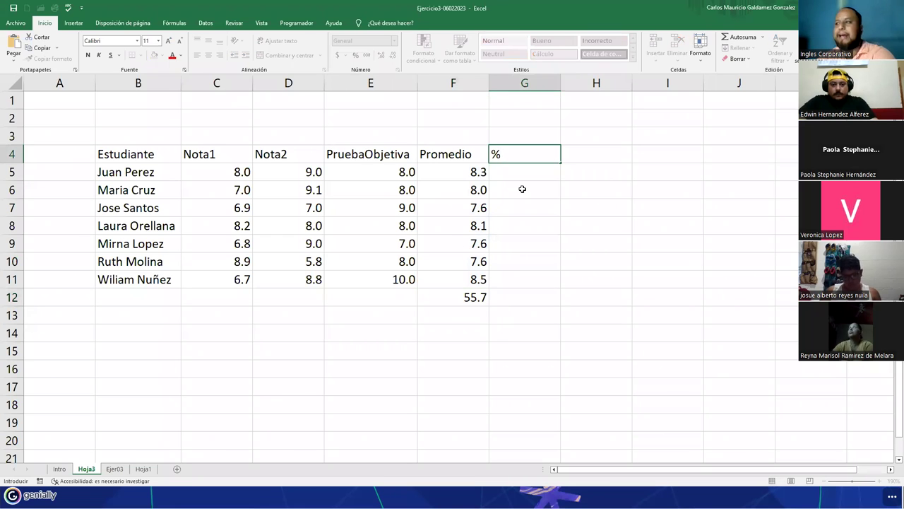
{"action": "key", "text": "Return"}
{"action": "key", "text": "Up"}
{"action": "left_click", "coordinate": [209, 60]}
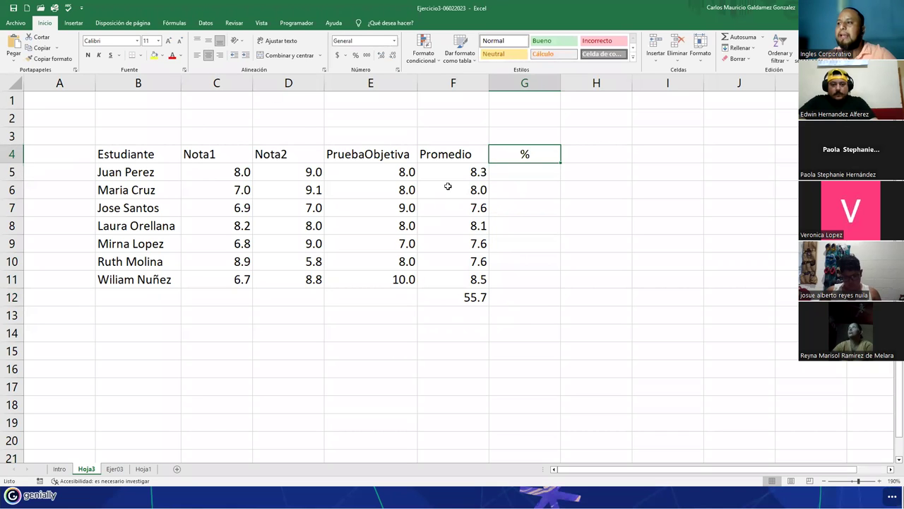
Review the header row B4:G4 and compare the empty first % cell with the first student's average in F5.
{"action": "left_click_drag", "start_coordinate": [492, 152], "coordinate": [126, 150]}
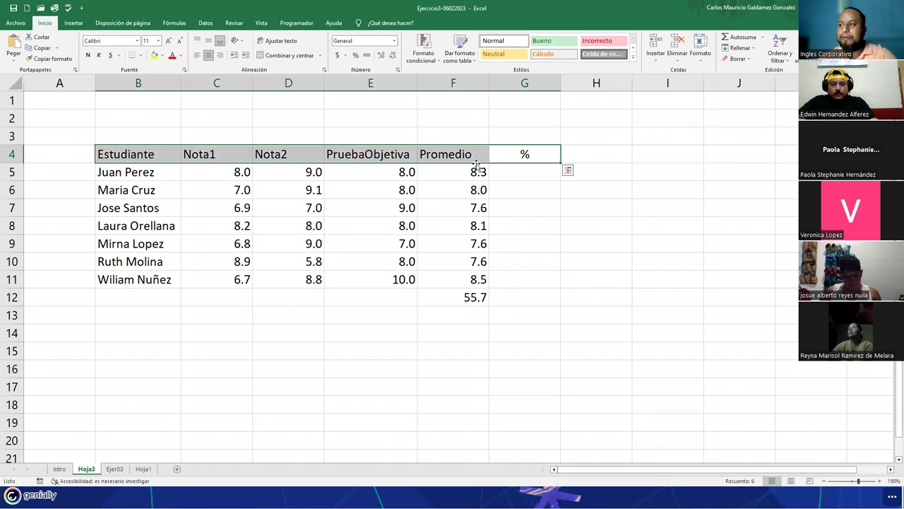
{"action": "left_click", "coordinate": [527, 173]}
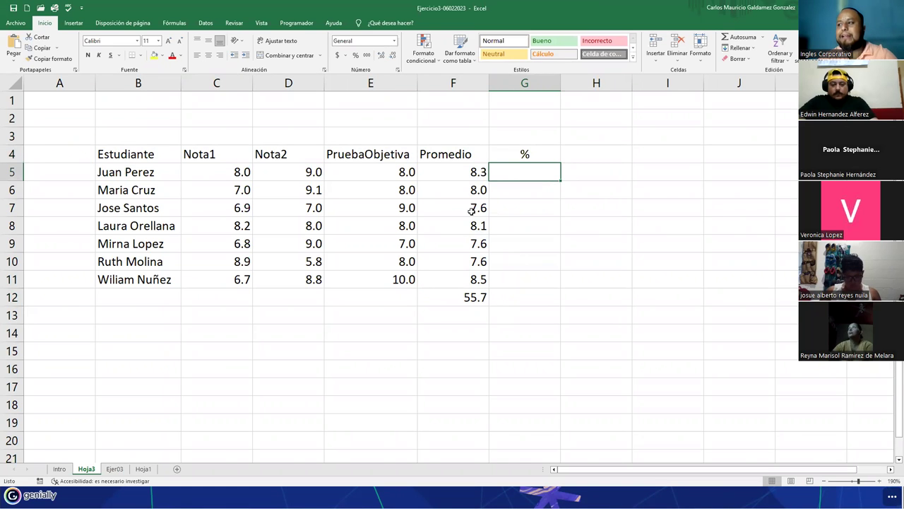
{"action": "left_click", "coordinate": [453, 175]}
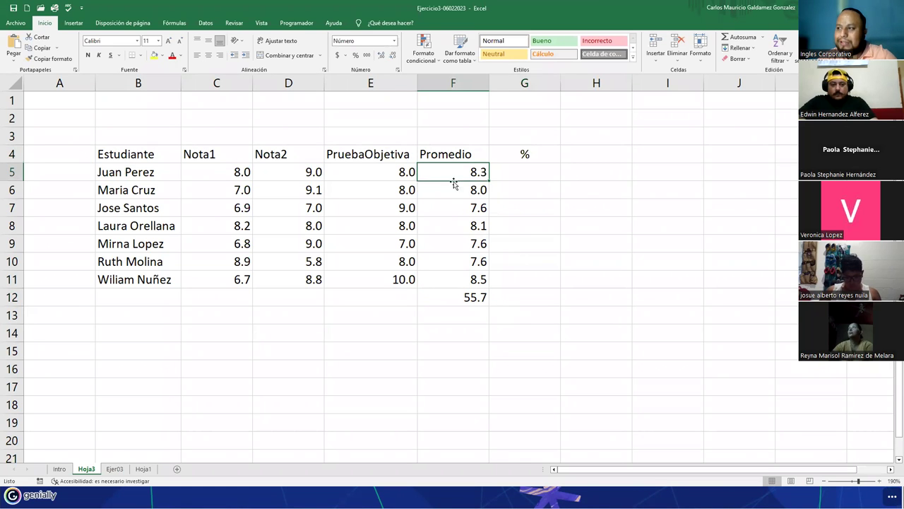
Calculate the first student's share of the total in G5 with =F5/F12 and format the cell as Porcentaje.
{"action": "left_click", "coordinate": [445, 298]}
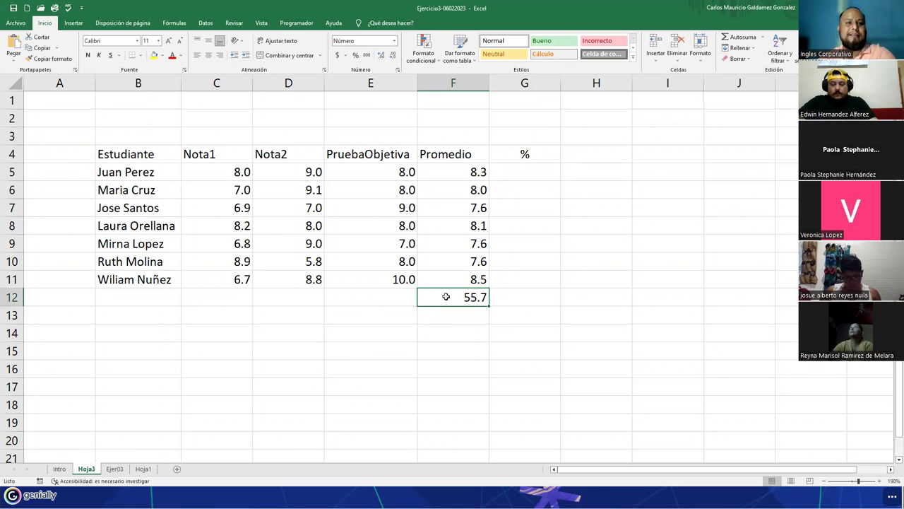
{"action": "left_click_drag", "start_coordinate": [466, 173], "coordinate": [453, 281]}
{"action": "left_click", "coordinate": [522, 178]}
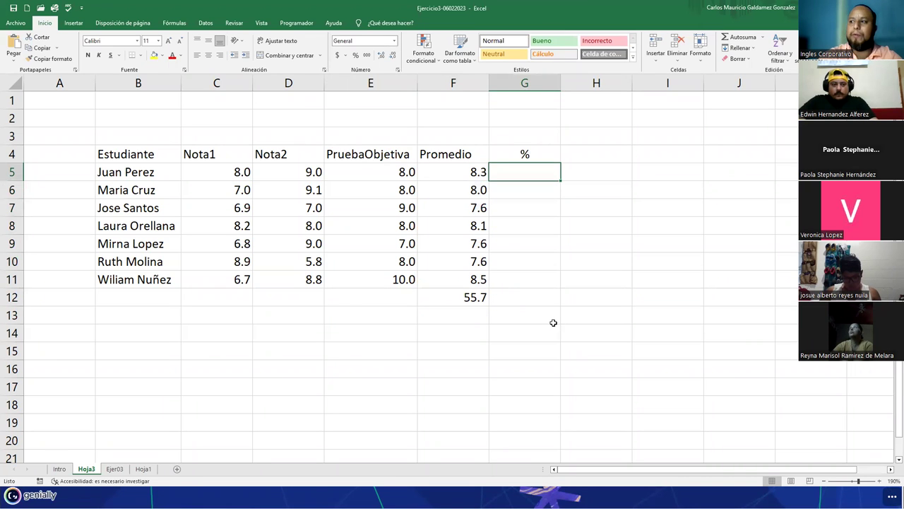
{"action": "type", "text": "="}
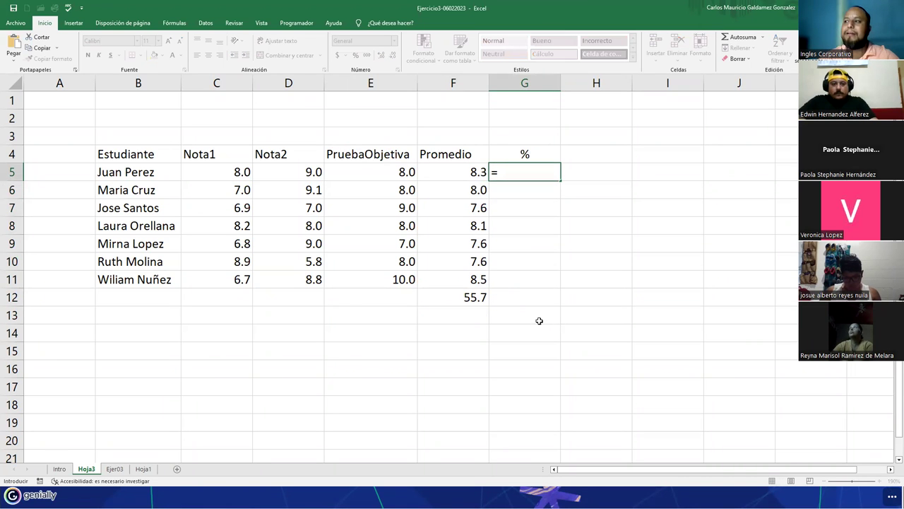
{"action": "left_click", "coordinate": [470, 173]}
{"action": "type", "text": "/"}
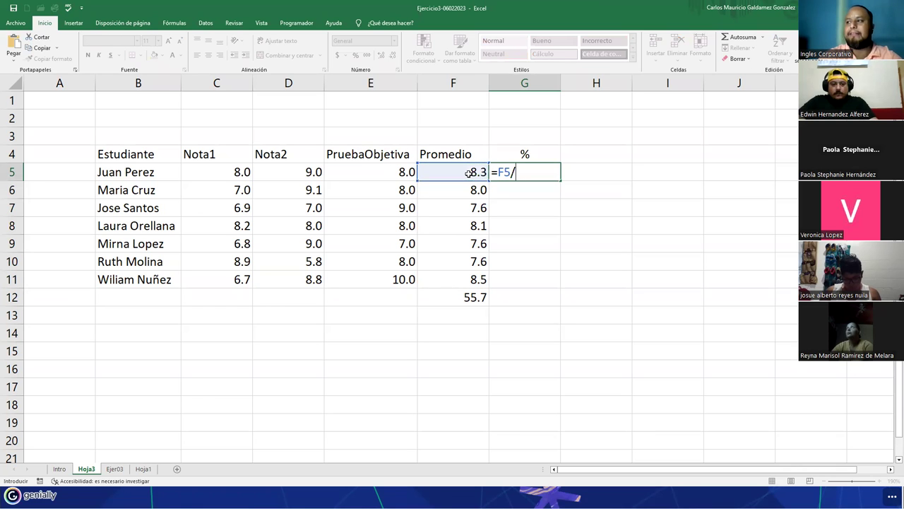
{"action": "left_click", "coordinate": [449, 302]}
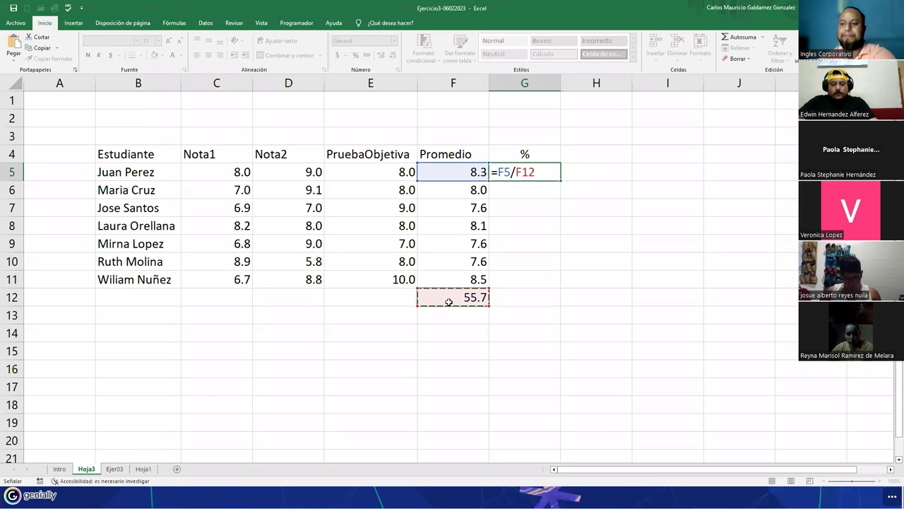
{"action": "key", "text": "Return"}
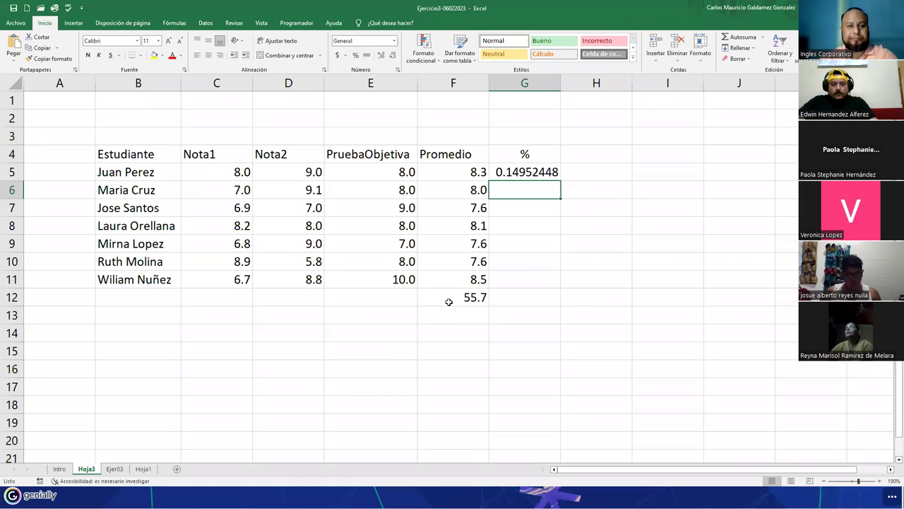
{"action": "left_click", "coordinate": [534, 171]}
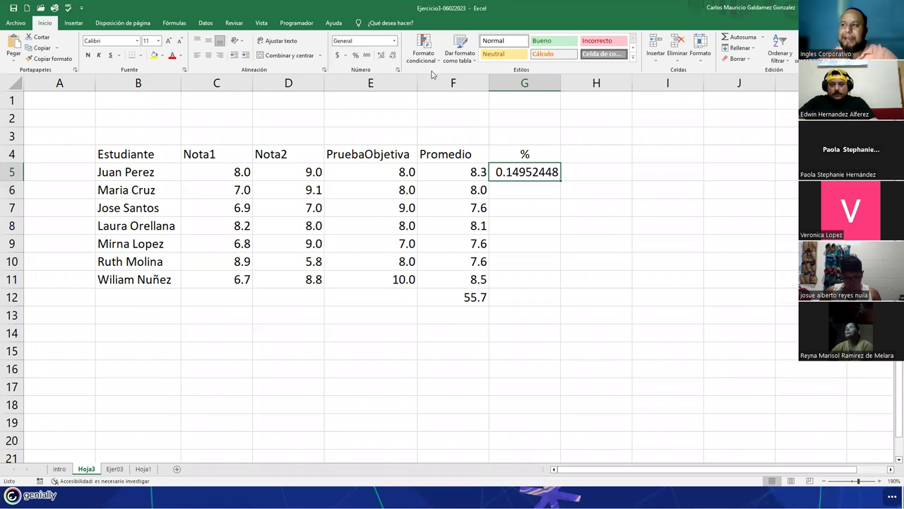
{"action": "left_click", "coordinate": [394, 40]}
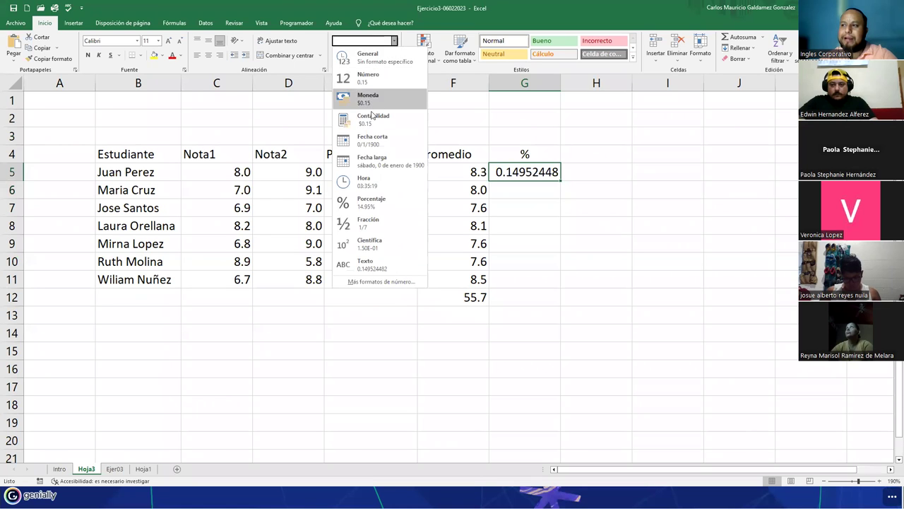
{"action": "left_click", "coordinate": [371, 209]}
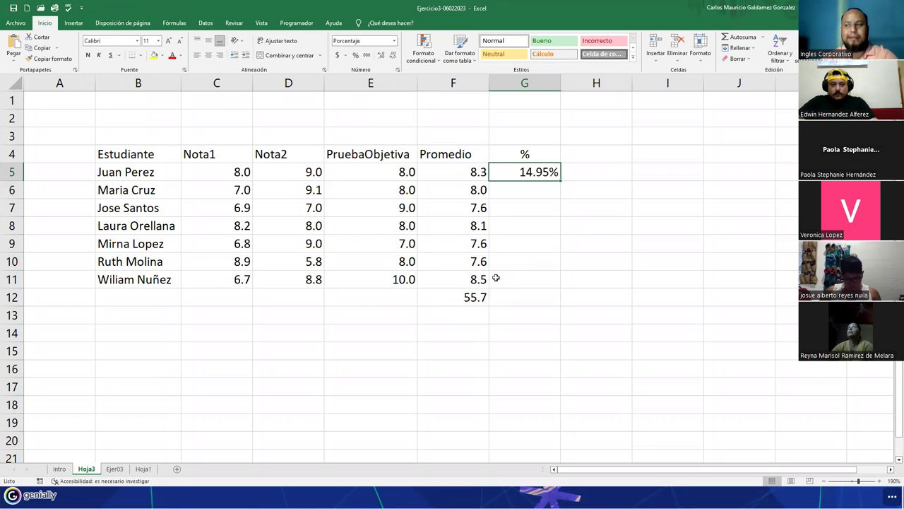
Calculate the second student's share of the Promedio total by entering =F6/F12 in G6.
{"action": "left_click", "coordinate": [455, 173]}
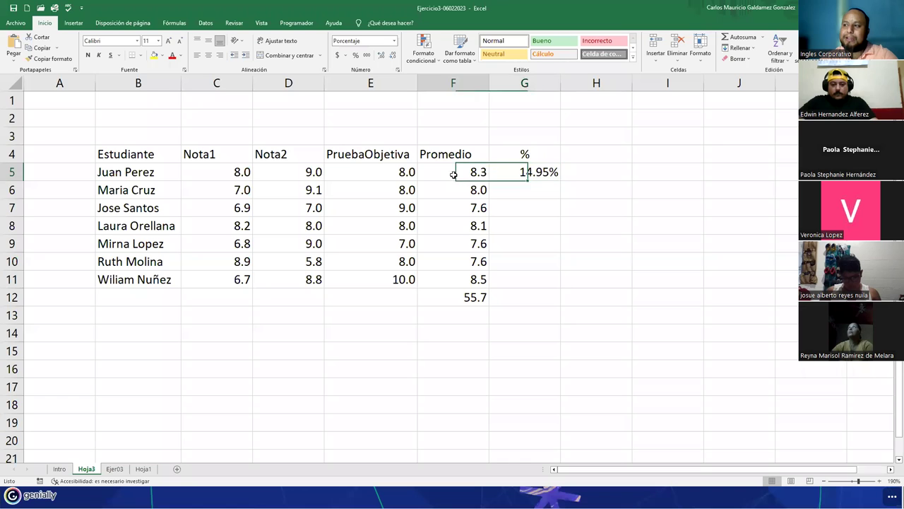
{"action": "left_click", "coordinate": [522, 174]}
{"action": "left_click", "coordinate": [467, 297]}
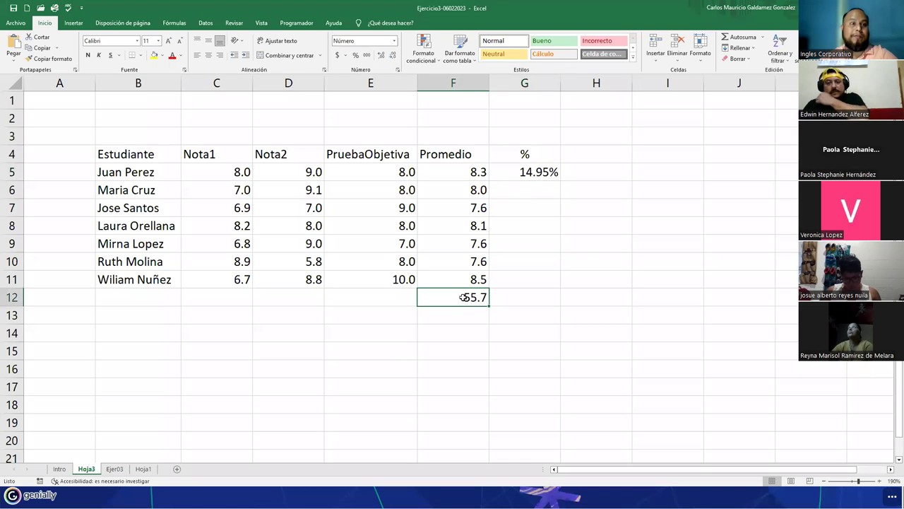
{"action": "left_click_drag", "start_coordinate": [129, 176], "coordinate": [126, 279]}
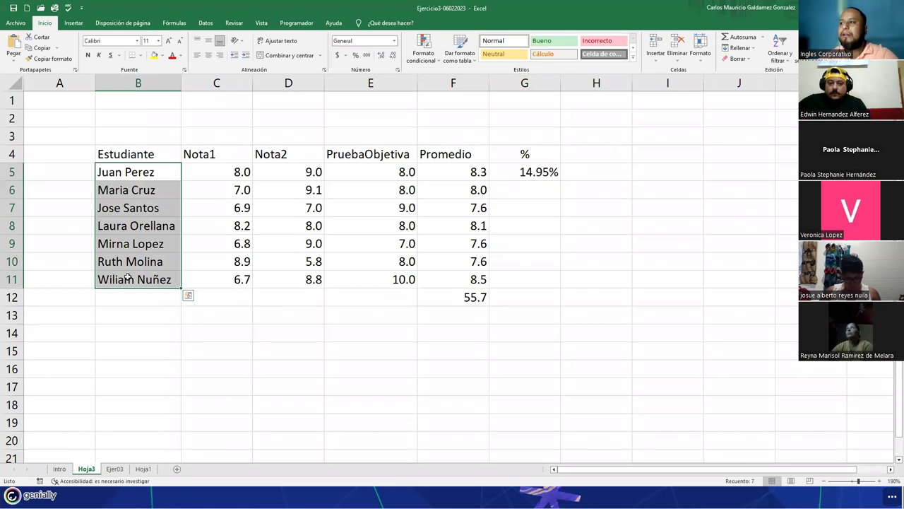
{"action": "left_click", "coordinate": [497, 186]}
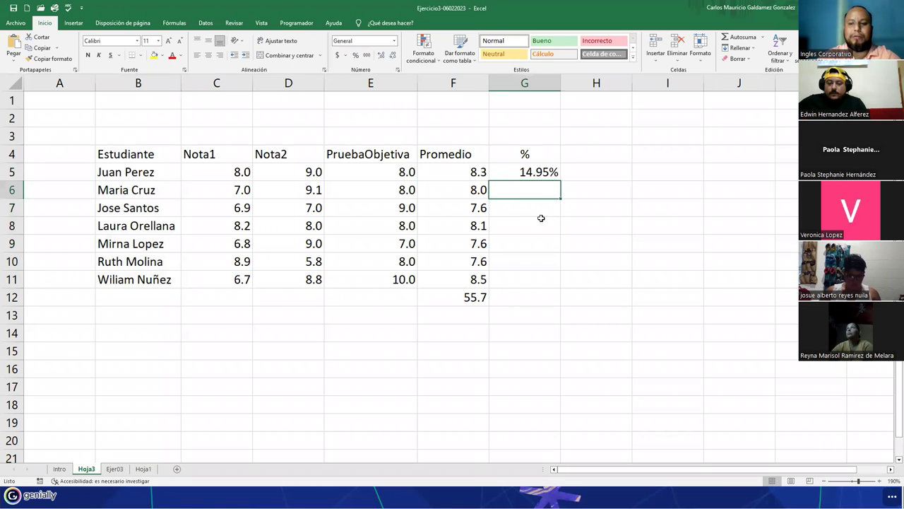
{"action": "type", "text": "="}
{"action": "key", "text": "Left"}
{"action": "type", "text": "/"}
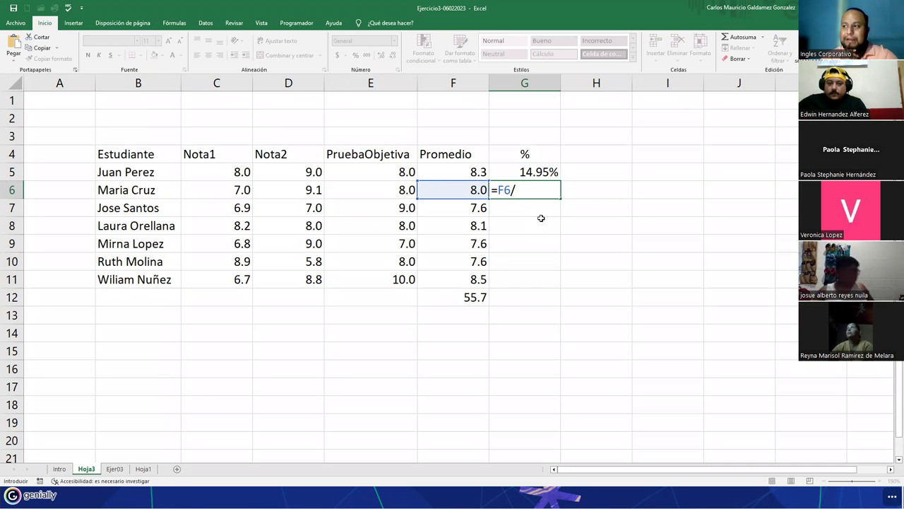
{"action": "left_click", "coordinate": [470, 297]}
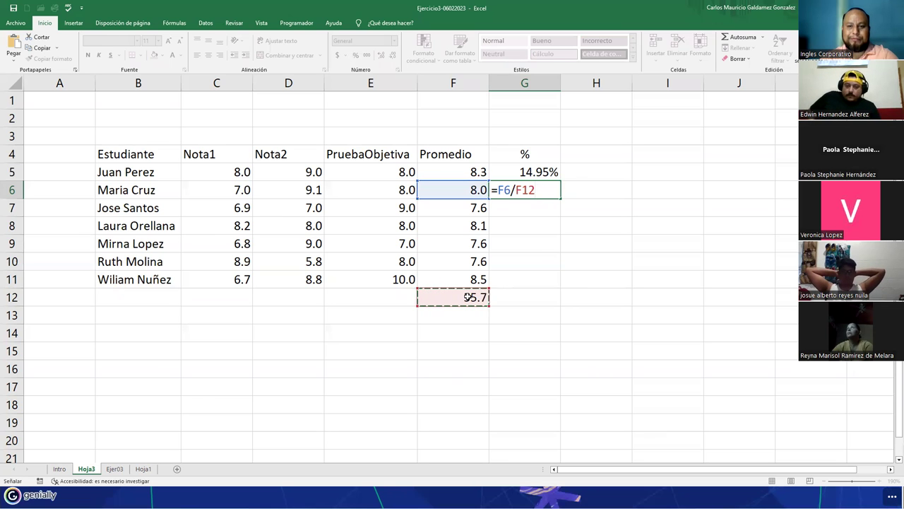
{"action": "key", "text": "Return"}
Calculate the third student's share of the Promedio total by entering =F7/F12 in G7.
{"action": "type", "text": "="}
{"action": "key", "text": "Left"}
{"action": "type", "text": "/"}
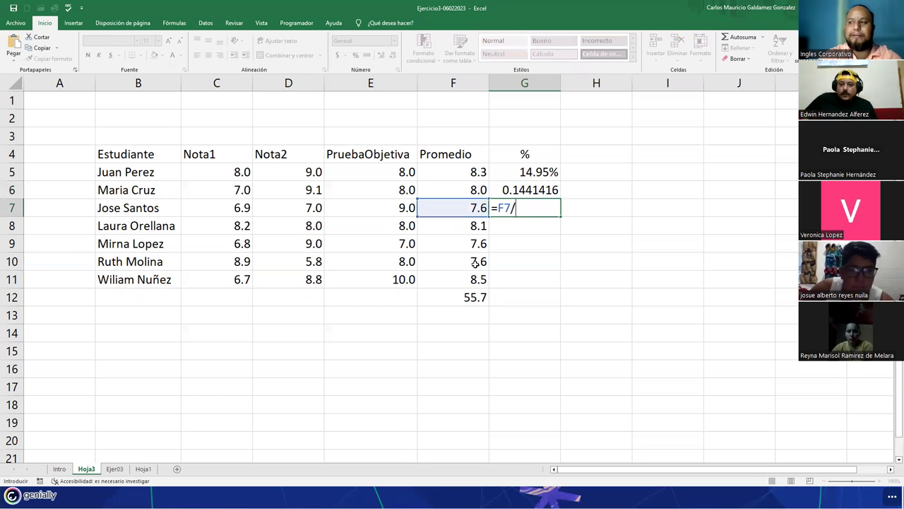
{"action": "key", "text": "Down"}
{"action": "key", "text": "Down"}
{"action": "key", "text": "Down"}
{"action": "key", "text": "Down"}
{"action": "key", "text": "Down"}
{"action": "key", "text": "Left"}
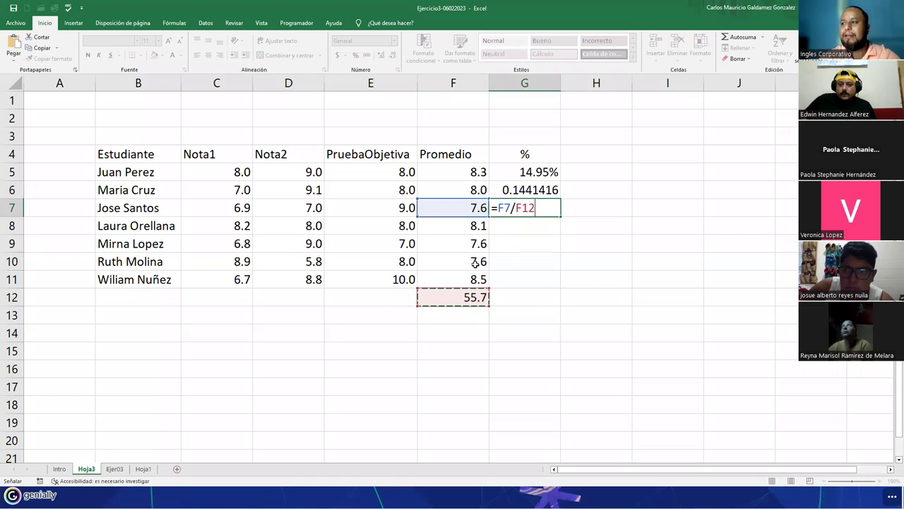
{"action": "key", "text": "Return"}
Calculate the fourth student's share of the Promedio total by entering =F8/F12 in G8.
{"action": "type", "text": "="}
{"action": "key", "text": "Left"}
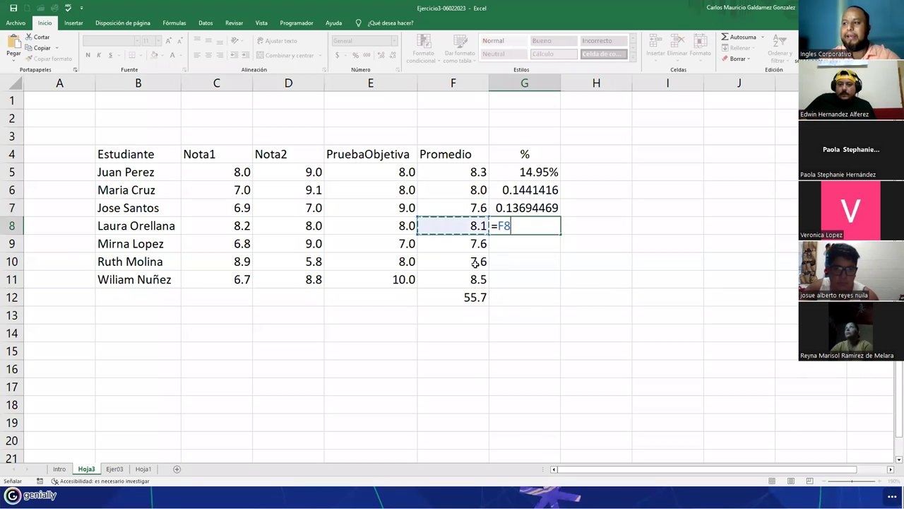
{"action": "type", "text": "/"}
{"action": "key", "text": "Down"}
{"action": "key", "text": "Down"}
{"action": "key", "text": "Down"}
{"action": "key", "text": "Down"}
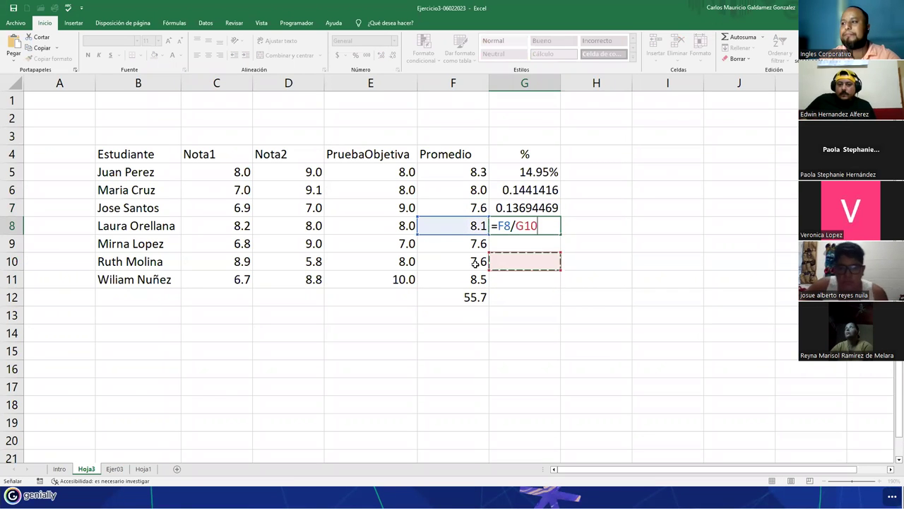
{"action": "key", "text": "Left"}
{"action": "key", "text": "Return"}
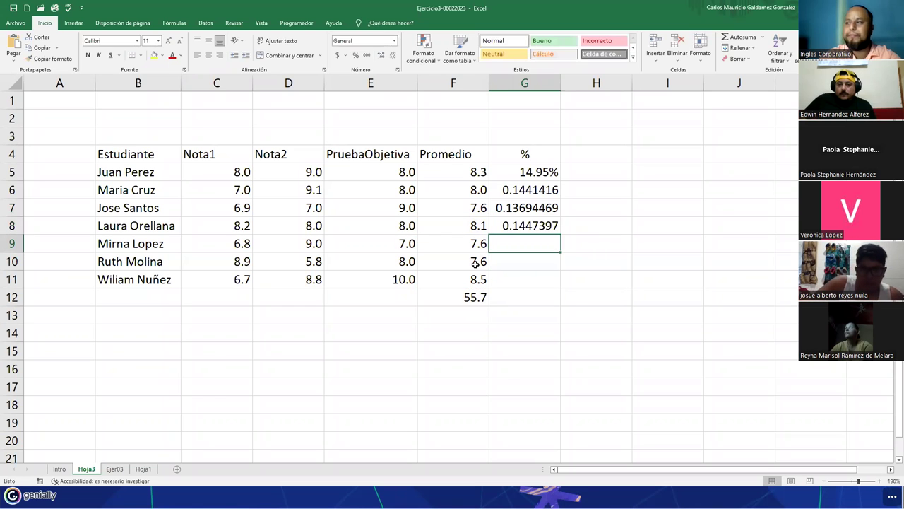
Calculate the fifth student's share of the Promedio total by entering =F9/F12 in G9.
{"action": "type", "text": "="}
{"action": "key", "text": "Left"}
{"action": "type", "text": "/"}
{"action": "key", "text": "Down"}
{"action": "key", "text": "Down"}
{"action": "key", "text": "Down"}
{"action": "key", "text": "Left"}
{"action": "key", "text": "Return"}
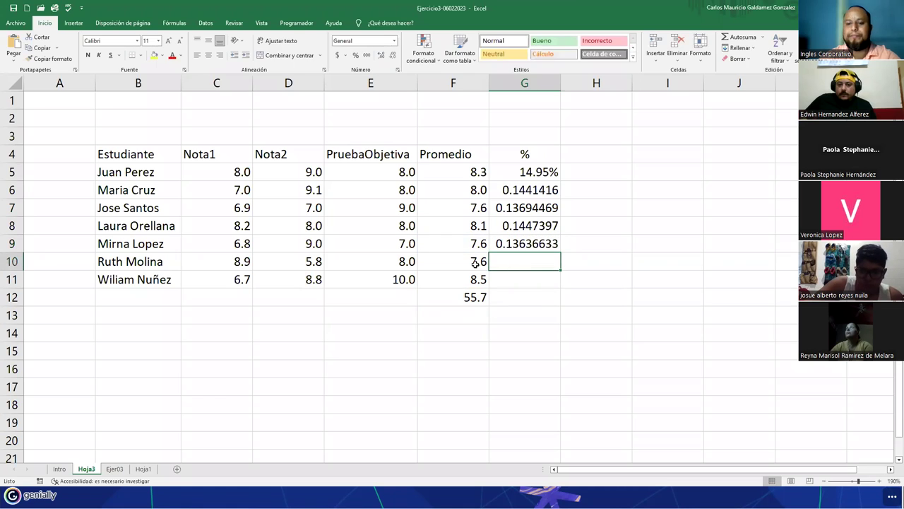
Calculate the sixth student's share of the Promedio total by entering =F10/F12 in G10.
{"action": "type", "text": "="}
{"action": "key", "text": "Left"}
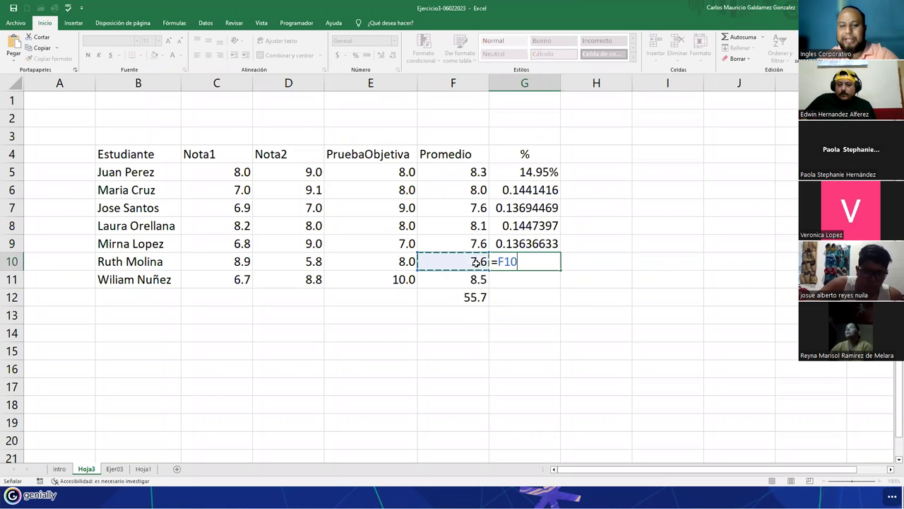
{"action": "type", "text": "/"}
{"action": "key", "text": "Down"}
{"action": "key", "text": "Down"}
{"action": "key", "text": "Left"}
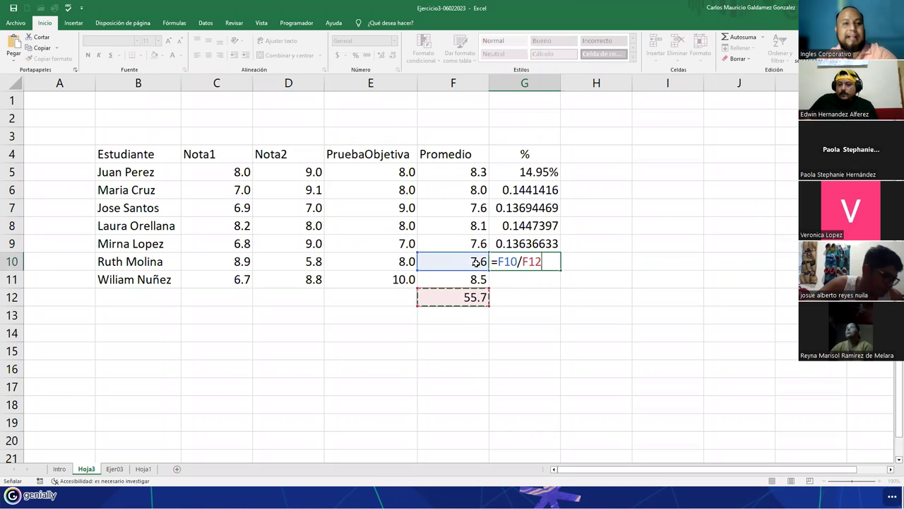
{"action": "key", "text": "Return"}
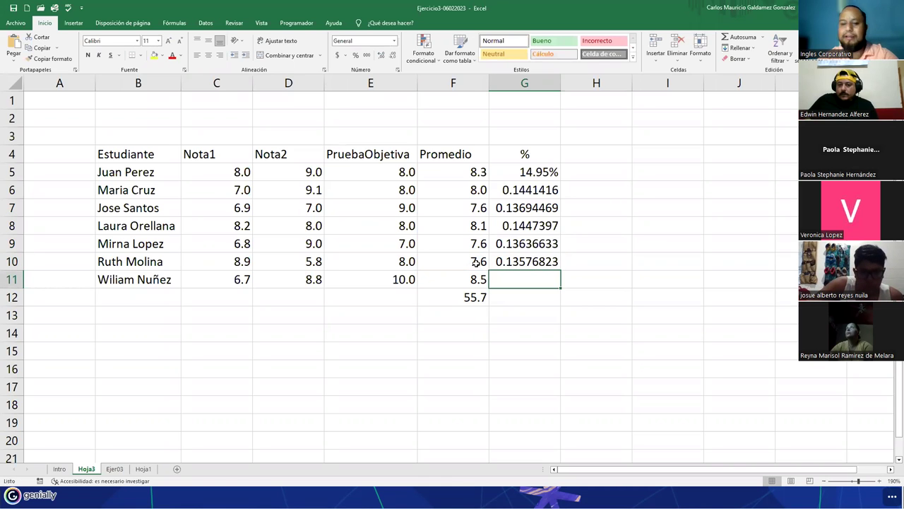
Calculate the last student's share of the Promedio total by entering =F11/F12 in G11.
{"action": "type", "text": "="}
{"action": "key", "text": "Left"}
{"action": "type", "text": "/"}
{"action": "key", "text": "Down"}
{"action": "key", "text": "Left"}
{"action": "key", "text": "Return"}
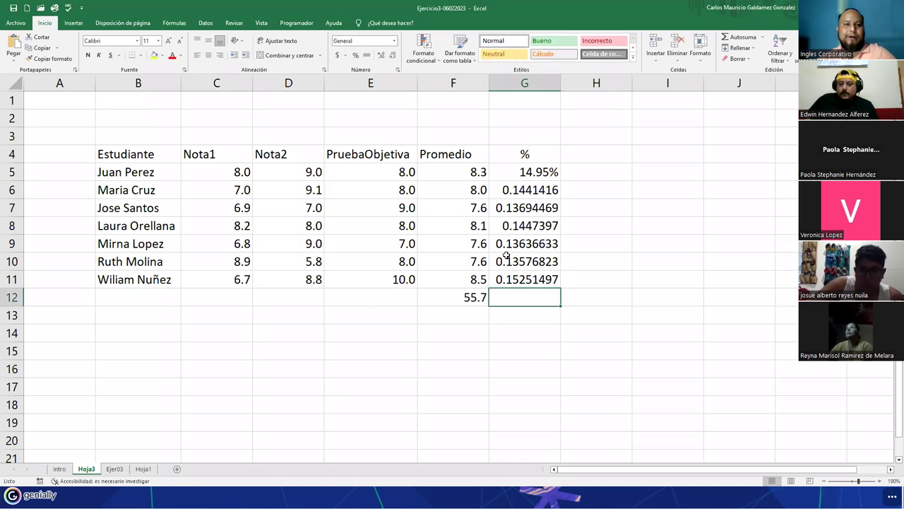
Format the % values in G5:G11 as percentages without decimals.
{"action": "left_click_drag", "start_coordinate": [511, 275], "coordinate": [509, 284]}
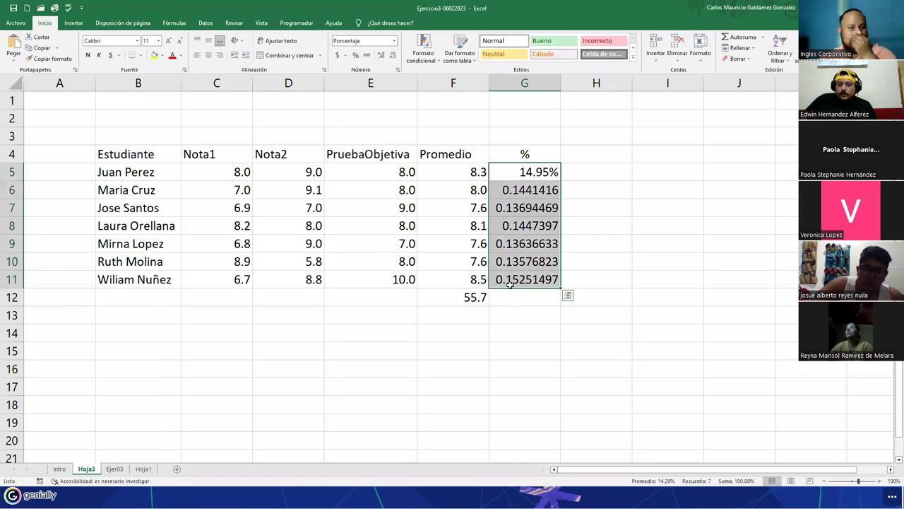
{"action": "left_click", "coordinate": [355, 56]}
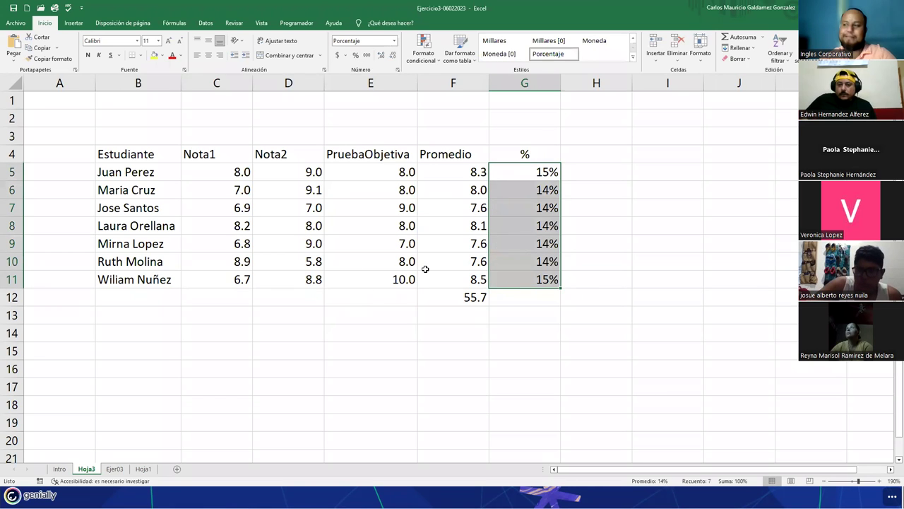
{"action": "left_click", "coordinate": [552, 214]}
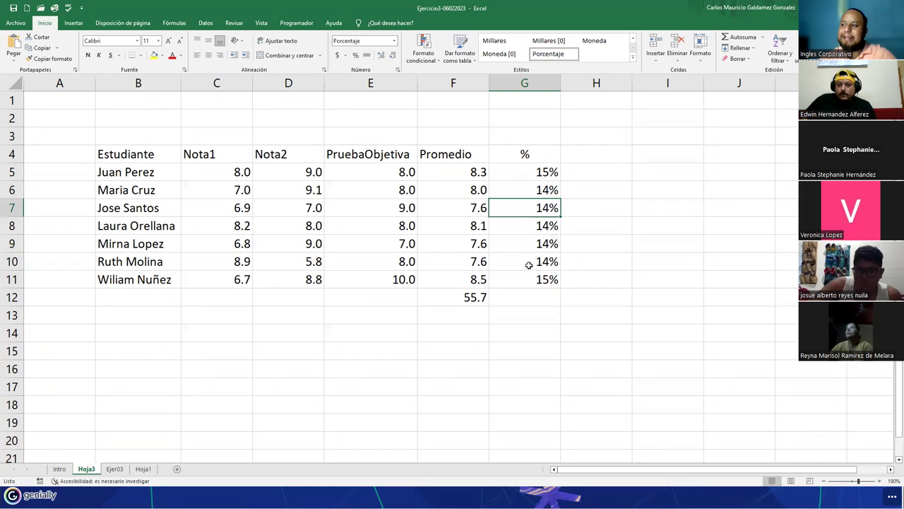
Total the % column by entering =SUMA(G5:G11) in G12.
{"action": "left_click_drag", "start_coordinate": [511, 281], "coordinate": [517, 173]}
{"action": "left_click", "coordinate": [511, 296]}
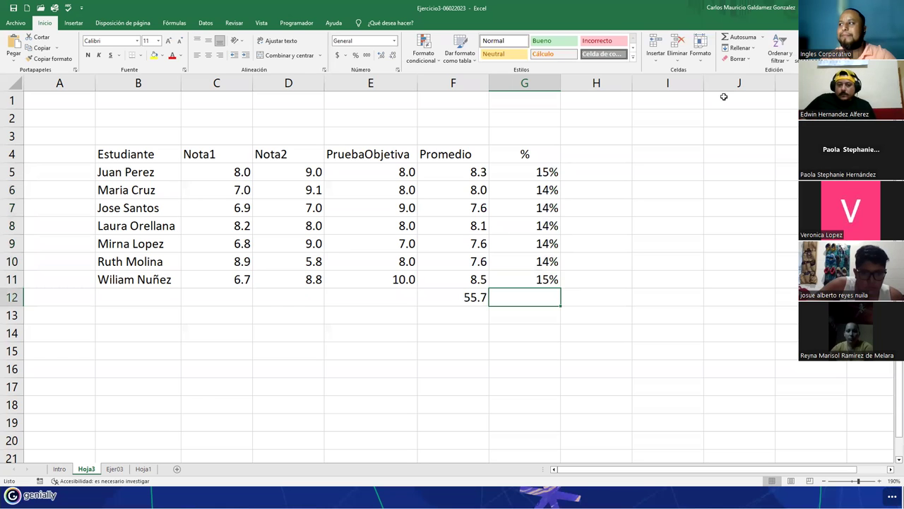
{"action": "left_click", "coordinate": [737, 39]}
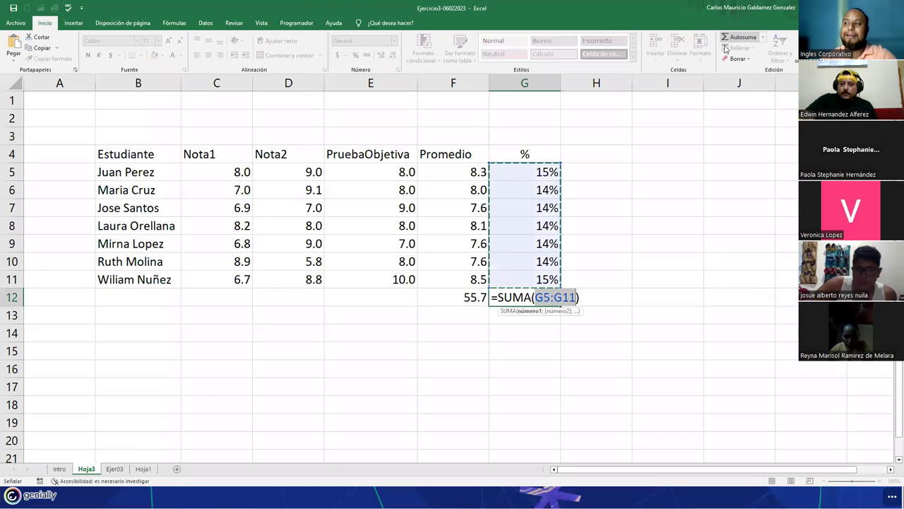
{"action": "key", "text": "Return"}
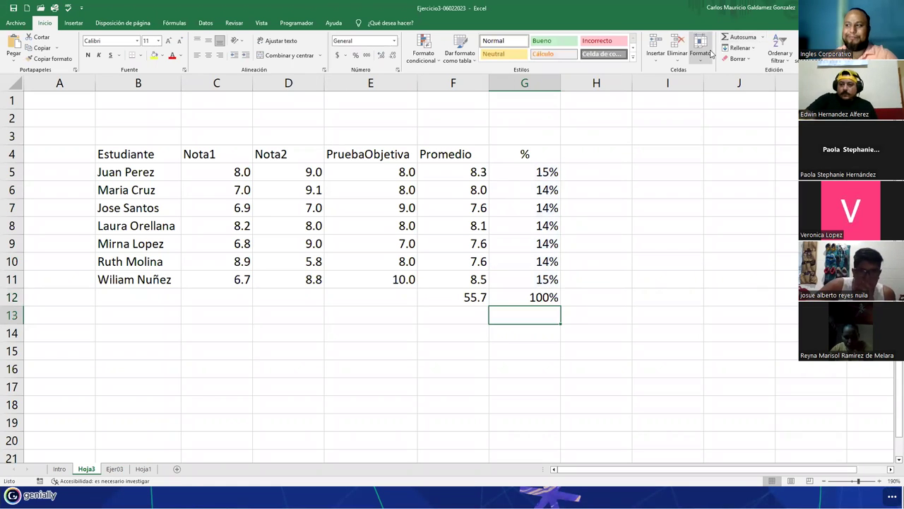
Display the percentages in G5:G11 with one decimal place.
{"action": "left_click_drag", "start_coordinate": [469, 297], "coordinate": [468, 297]}
{"action": "left_click", "coordinate": [455, 298]}
{"action": "left_click_drag", "start_coordinate": [528, 226], "coordinate": [472, 226]}
{"action": "left_click_drag", "start_coordinate": [524, 172], "coordinate": [516, 279]}
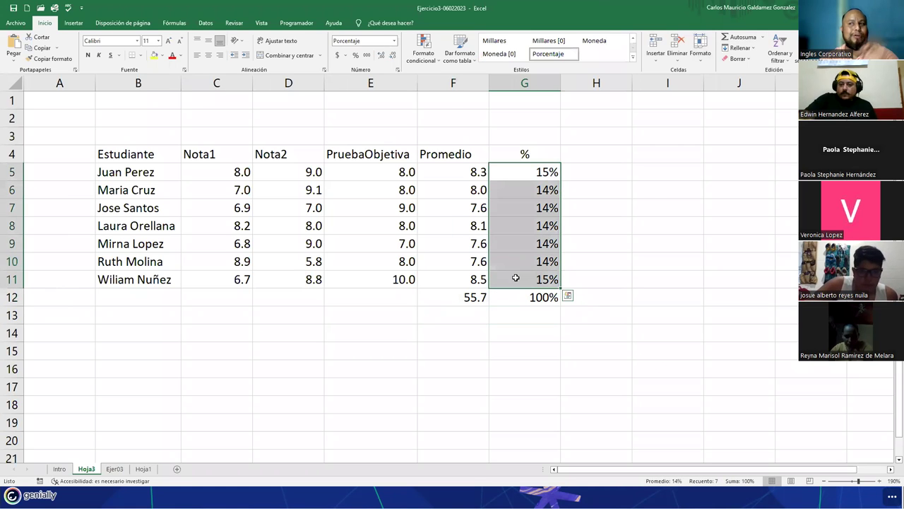
{"action": "left_click", "coordinate": [383, 61]}
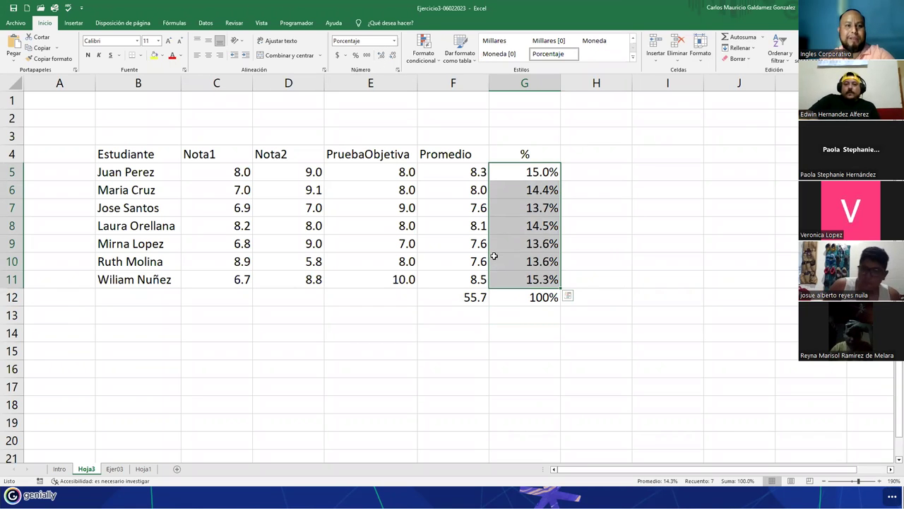
{"action": "left_click", "coordinate": [503, 279]}
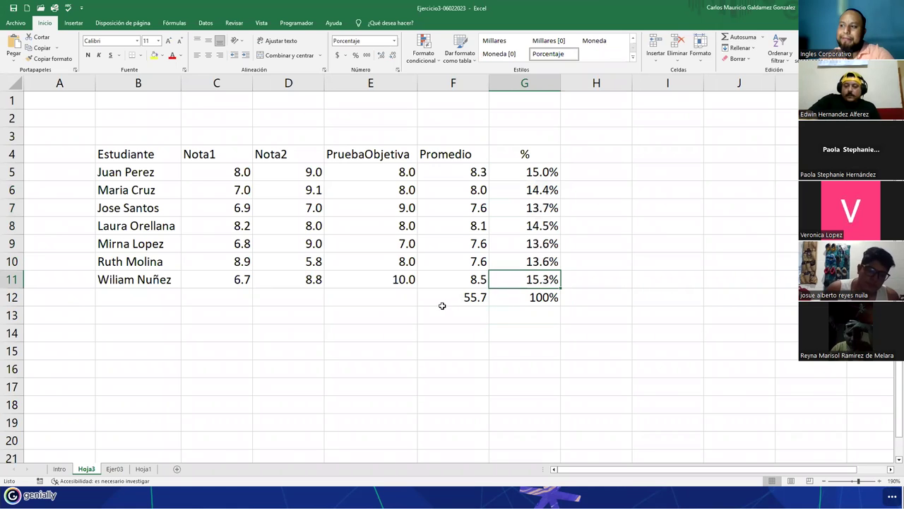
{"action": "left_click", "coordinate": [511, 173]}
{"action": "left_click", "coordinate": [459, 174]}
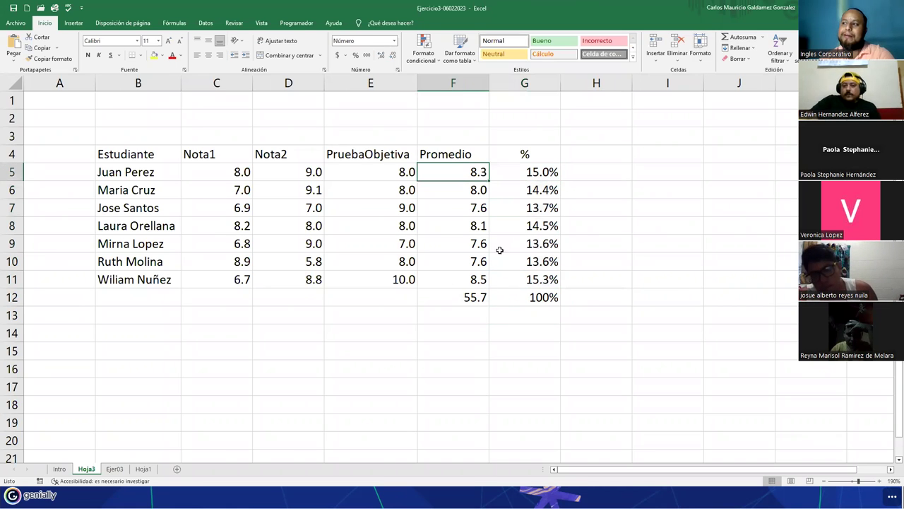
Compare the Promedio values in F5:F11 with their percentage shares in G5:G11 and the totals in row 12.
{"action": "left_click", "coordinate": [515, 173]}
{"action": "left_click", "coordinate": [443, 297]}
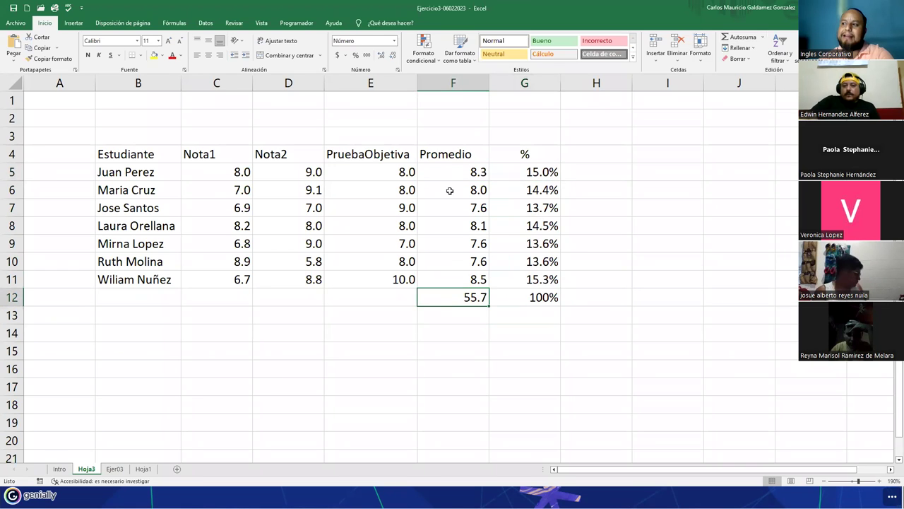
{"action": "left_click_drag", "start_coordinate": [452, 172], "coordinate": [444, 279]}
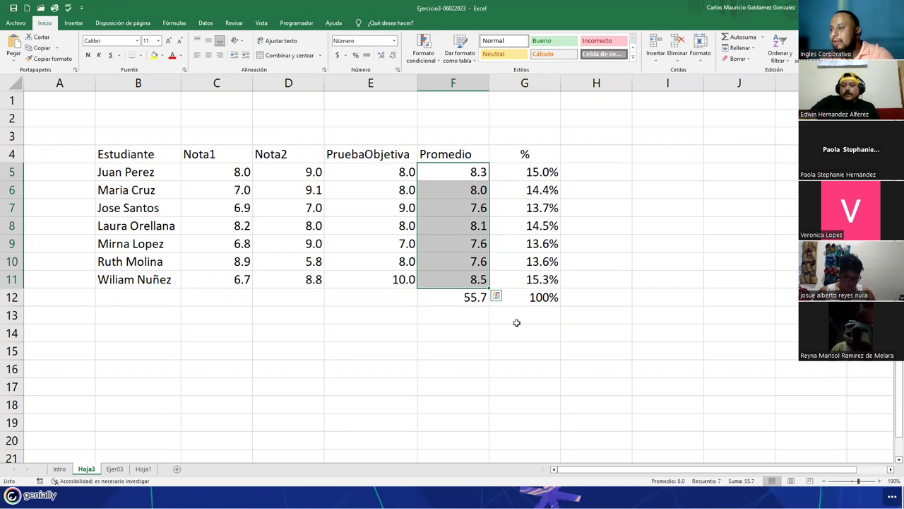
{"action": "left_click", "coordinate": [443, 280]}
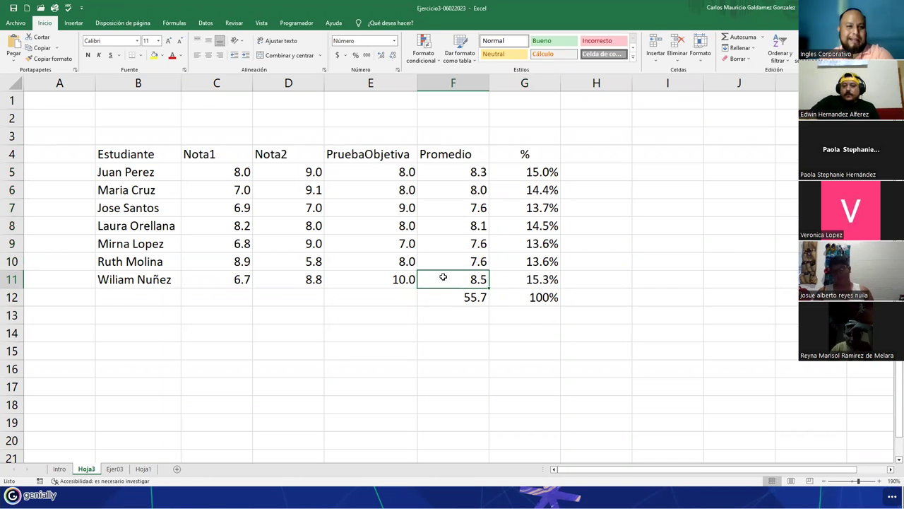
{"action": "left_click", "coordinate": [516, 281]}
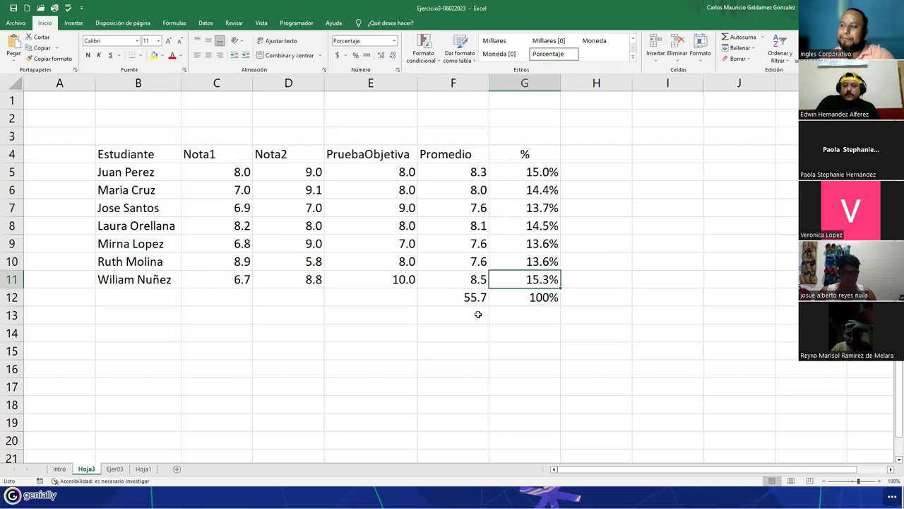
{"action": "left_click", "coordinate": [461, 283]}
{"action": "left_click", "coordinate": [544, 282]}
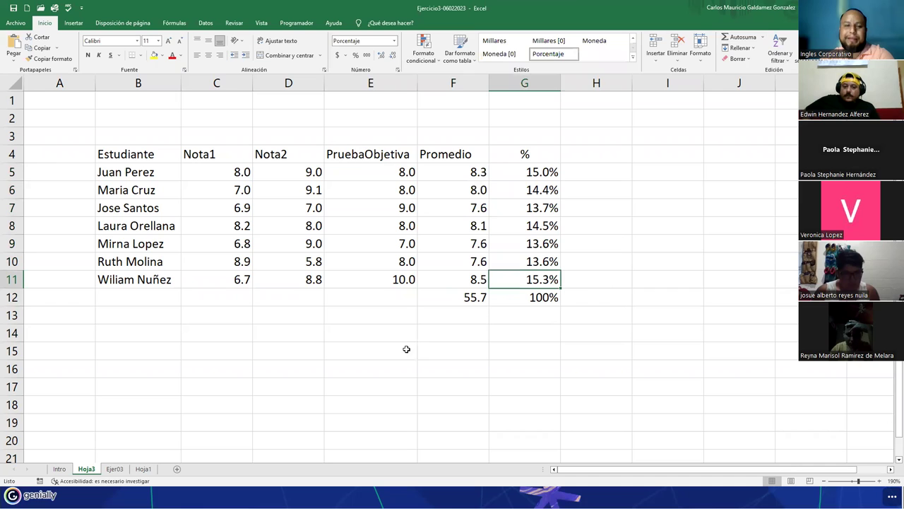
{"action": "left_click_drag", "start_coordinate": [506, 278], "coordinate": [509, 179]}
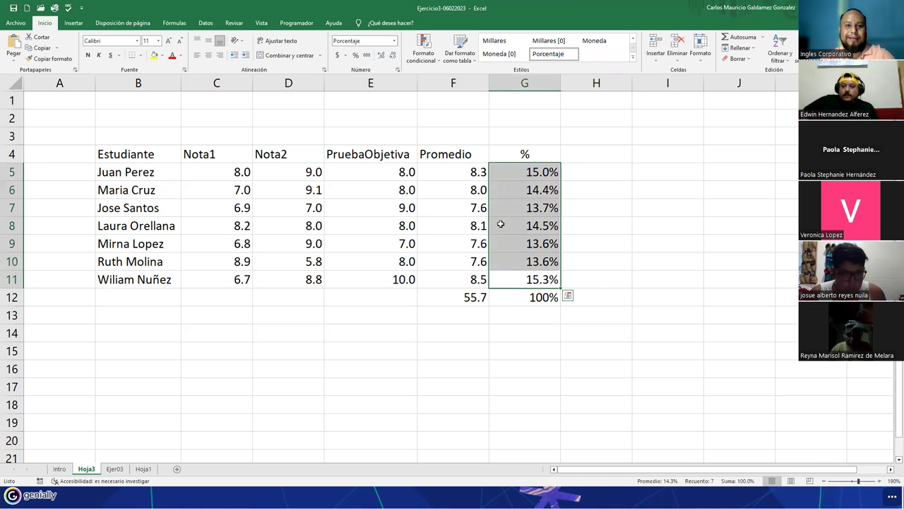
{"action": "left_click_drag", "start_coordinate": [507, 280], "coordinate": [445, 281]}
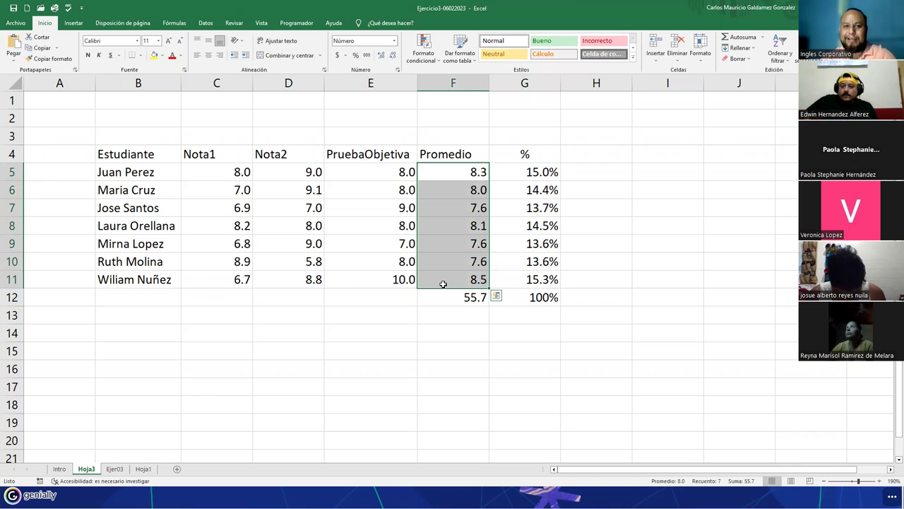
{"action": "left_click", "coordinate": [506, 291]}
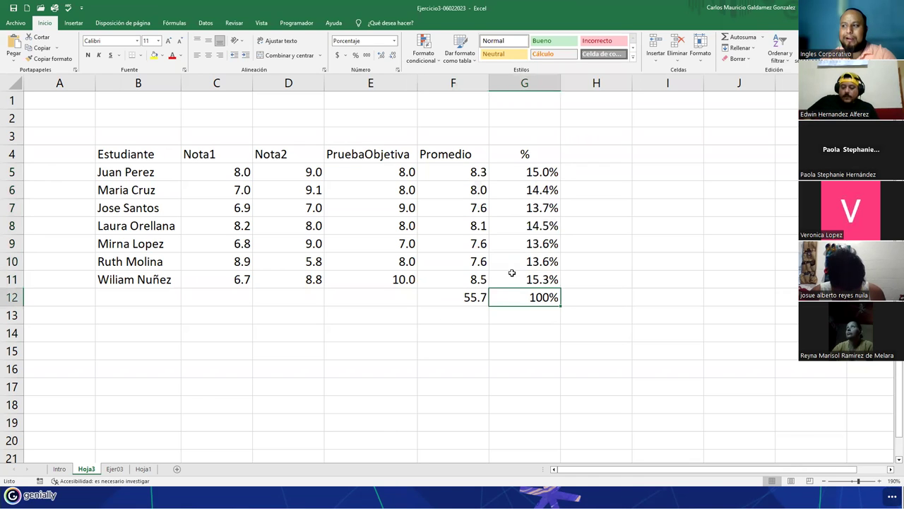
Center the percentages in G5:G11 horizontally.
{"action": "left_click_drag", "start_coordinate": [537, 166], "coordinate": [540, 281]}
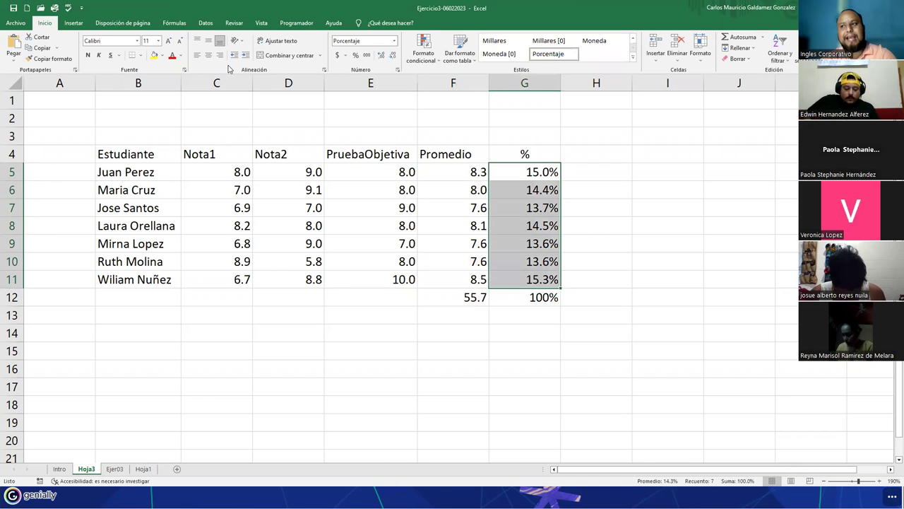
{"action": "left_click", "coordinate": [209, 56]}
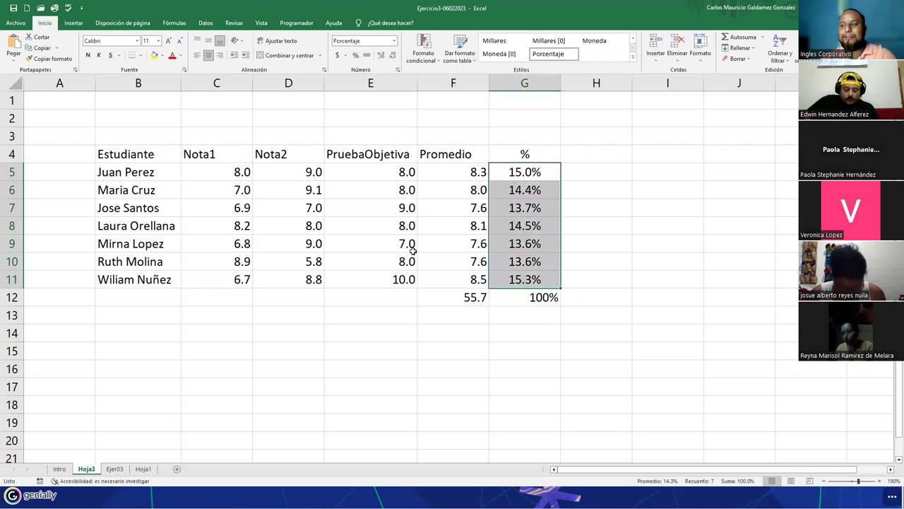
{"action": "left_click", "coordinate": [530, 296]}
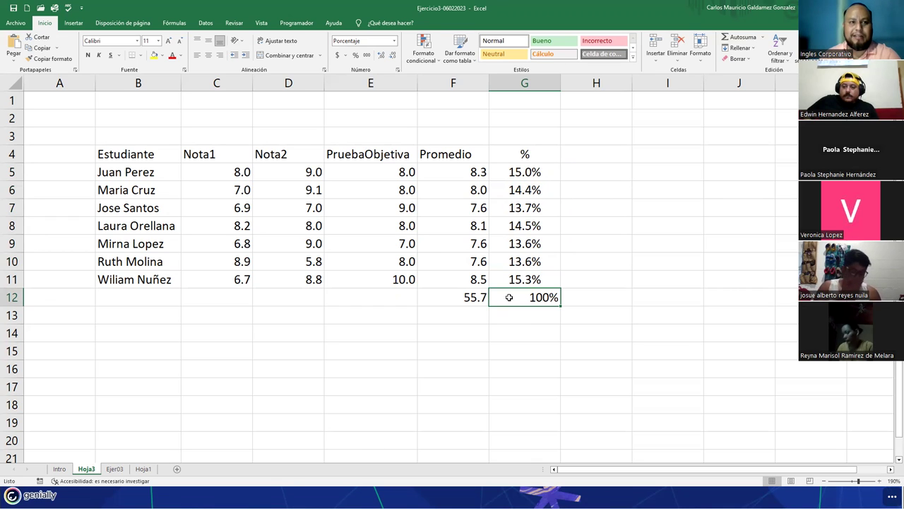
{"action": "left_click_drag", "start_coordinate": [504, 172], "coordinate": [499, 279]}
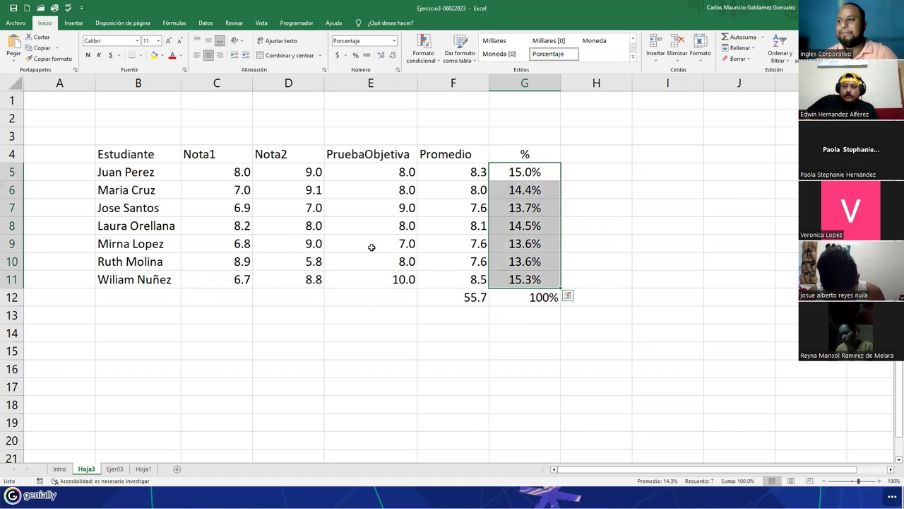
{"action": "left_click", "coordinate": [513, 279]}
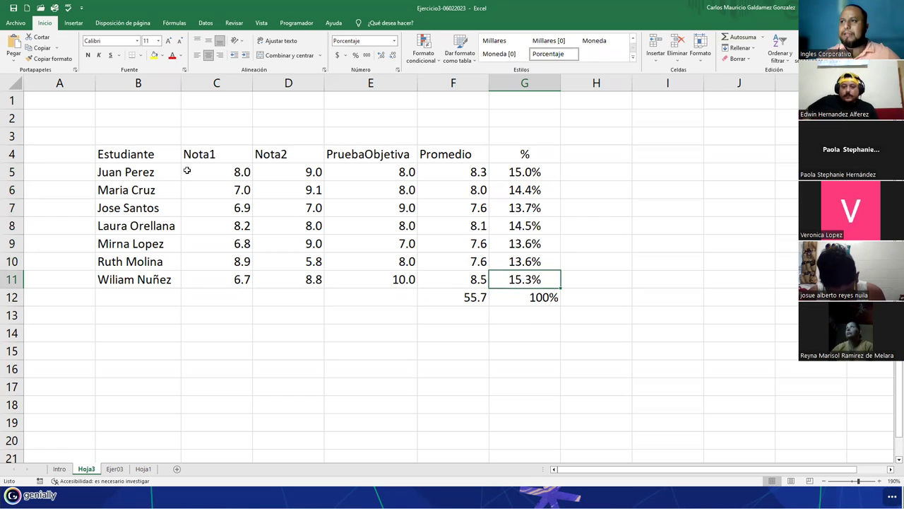
Review the number formats available for the Nota1 grades in C5:C11.
{"action": "left_click_drag", "start_coordinate": [215, 175], "coordinate": [217, 279]}
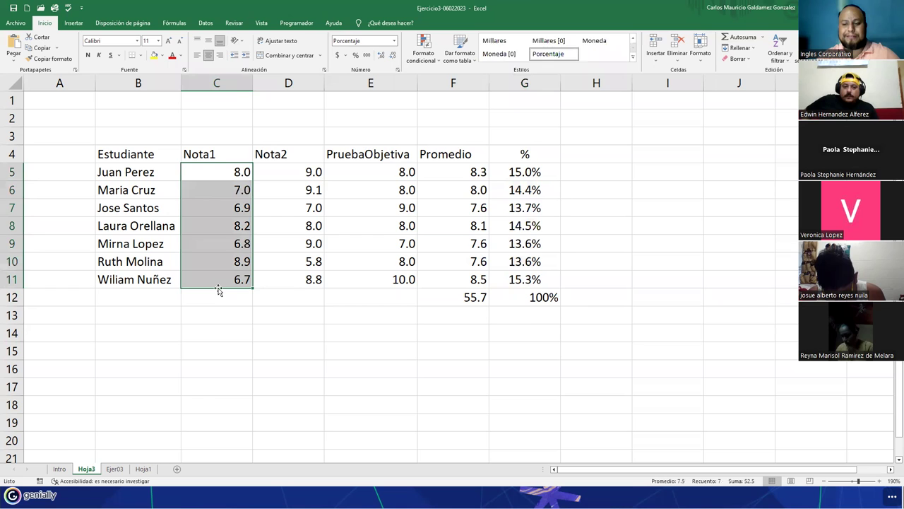
{"action": "left_click", "coordinate": [395, 41]}
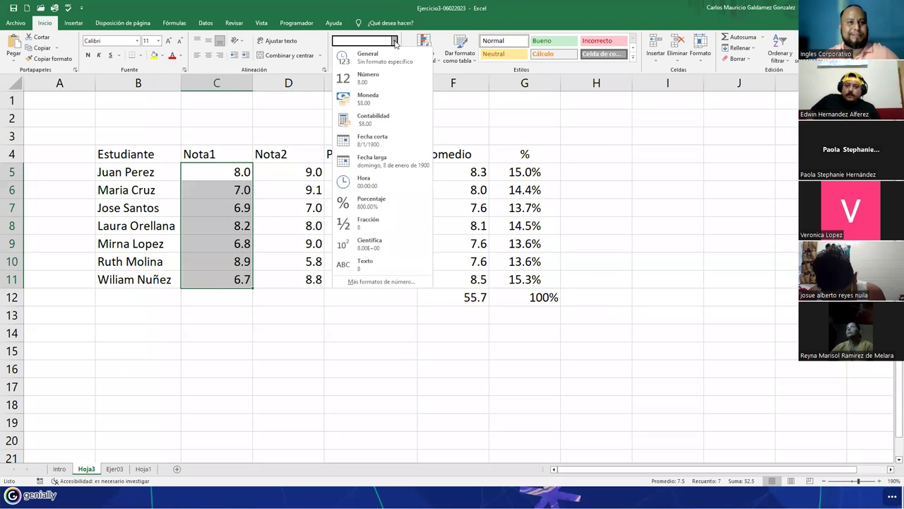
{"action": "left_click", "coordinate": [395, 41]}
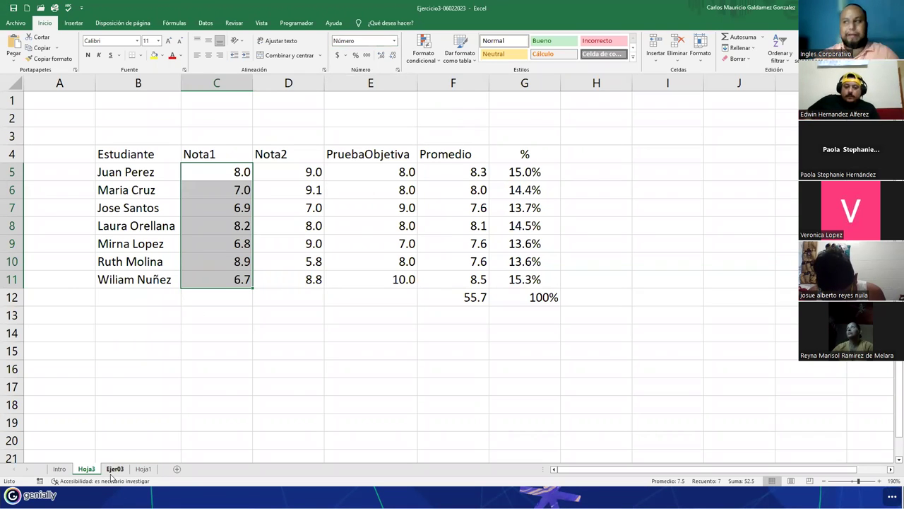
Enter 0.5 in E15 below the table and format it as a fraction.
{"action": "left_click", "coordinate": [378, 354]}
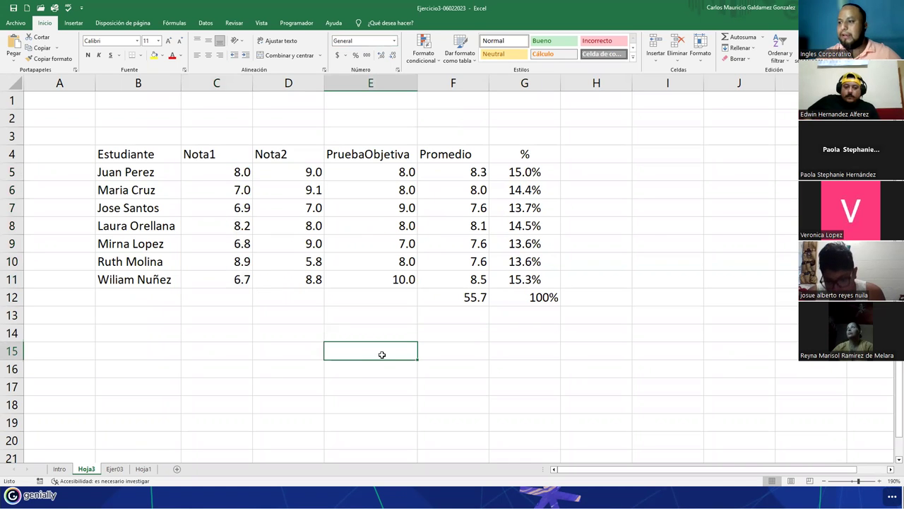
{"action": "type", "text": "0.5"}
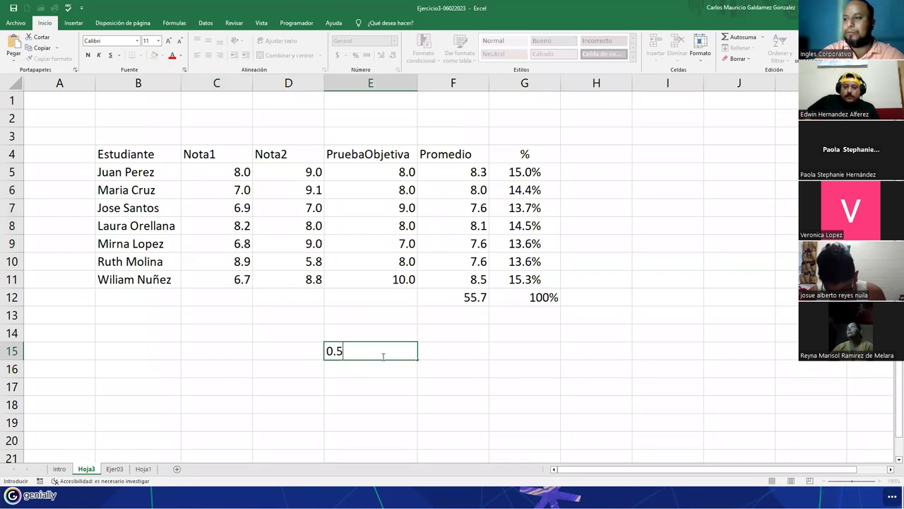
{"action": "key", "text": "Return"}
{"action": "left_click", "coordinate": [382, 357]}
{"action": "left_click", "coordinate": [395, 40]}
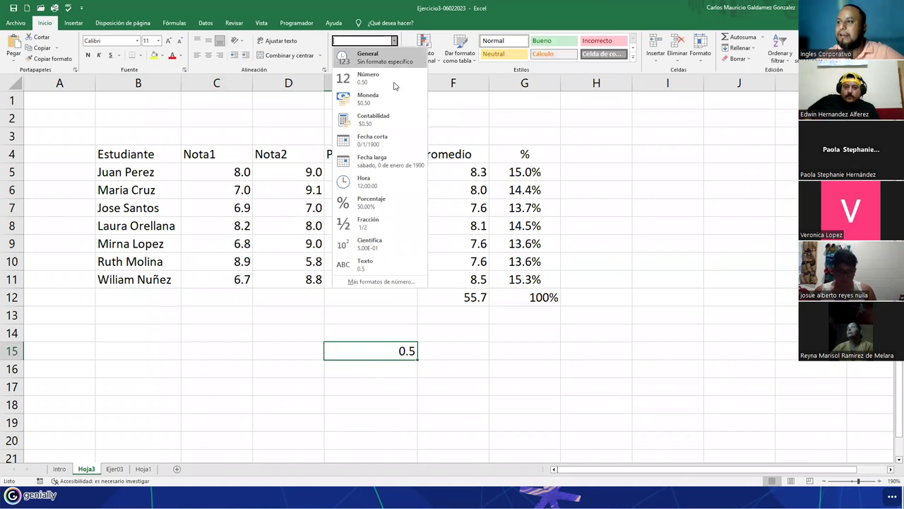
{"action": "left_click", "coordinate": [373, 222]}
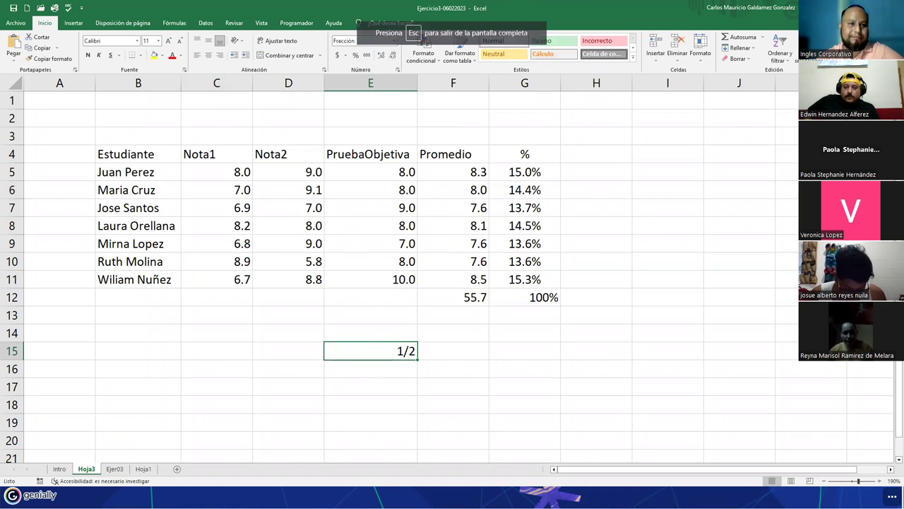
Enter the date 30/06/2023 in E16.
{"action": "left_click", "coordinate": [382, 366]}
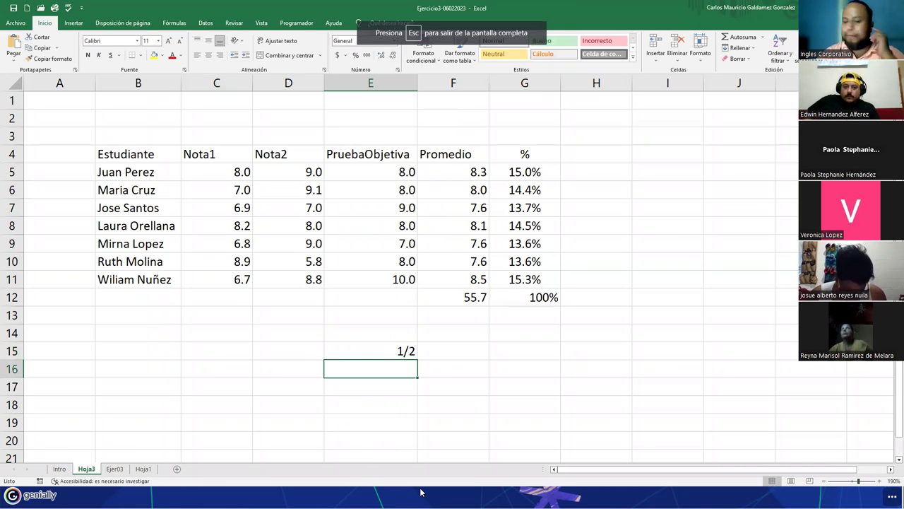
{"action": "type", "text": "30/06"}
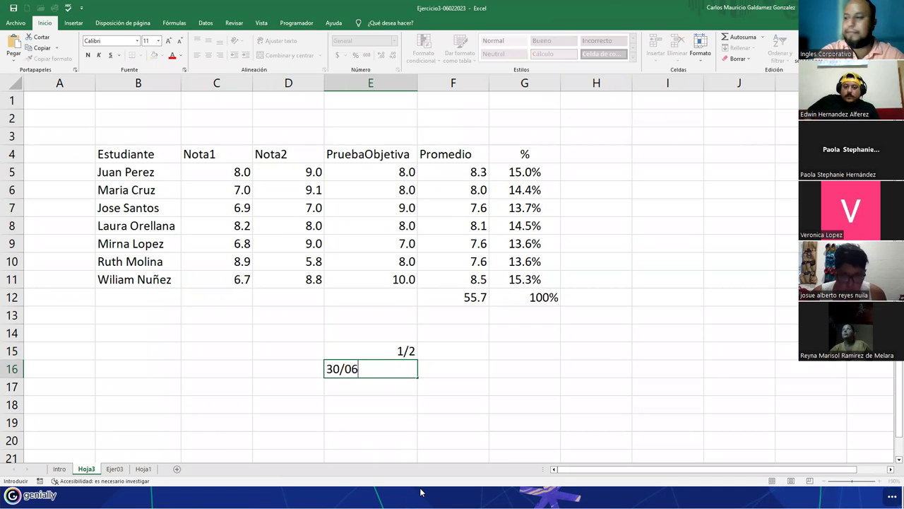
{"action": "type", "text": "/2023"}
{"action": "key", "text": "Return"}
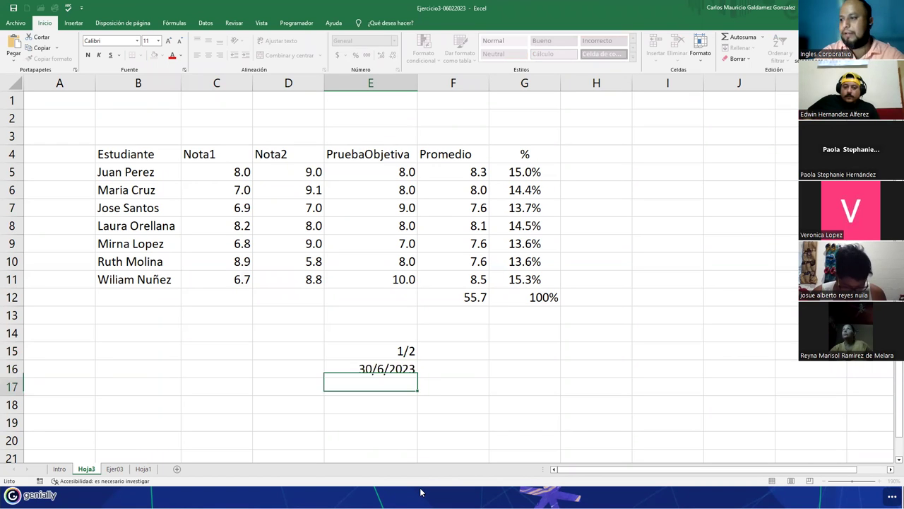
Open the full cell format settings for the date in E16 and place the dialog clear of the table.
{"action": "left_click", "coordinate": [354, 374]}
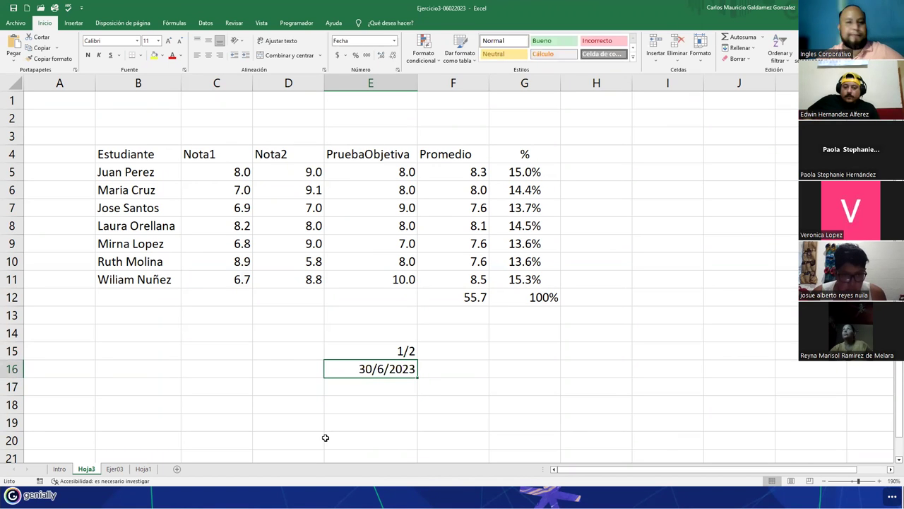
{"action": "left_click", "coordinate": [393, 41]}
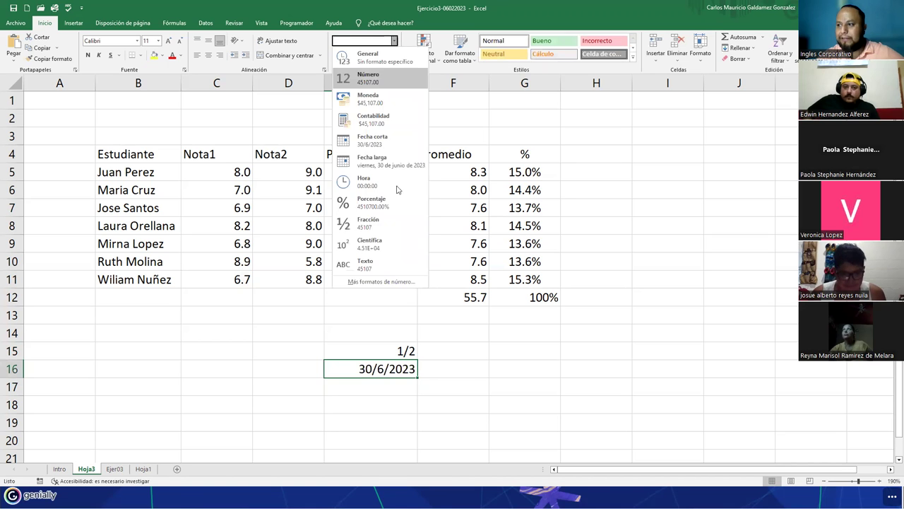
{"action": "left_click", "coordinate": [393, 283]}
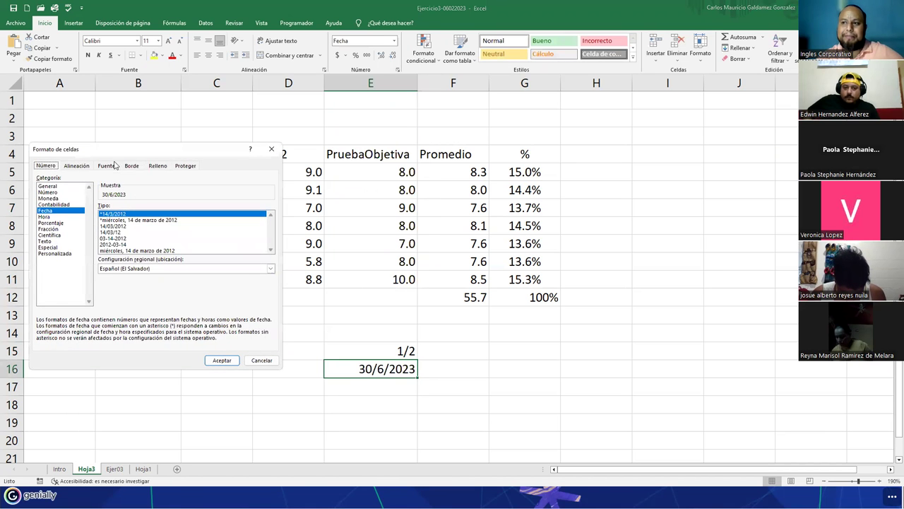
{"action": "left_click_drag", "start_coordinate": [128, 156], "coordinate": [645, 83]}
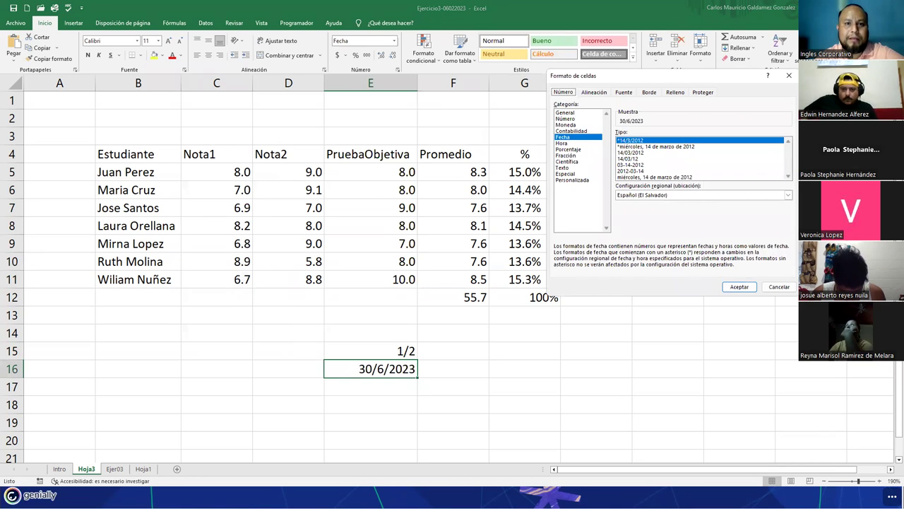
Examine the date types offered for E16, marking them one by one with red arrows.
{"action": "mouse_move", "coordinate": [417, 371]}
{"action": "left_mouse_down"}
{"action": "mouse_move", "coordinate": [541, 131]}
{"action": "mouse_move", "coordinate": [547, 141]}
{"action": "mouse_move", "coordinate": [616, 139]}
{"action": "mouse_move", "coordinate": [606, 149]}
{"action": "mouse_move", "coordinate": [617, 148]}
{"action": "left_mouse_up"}
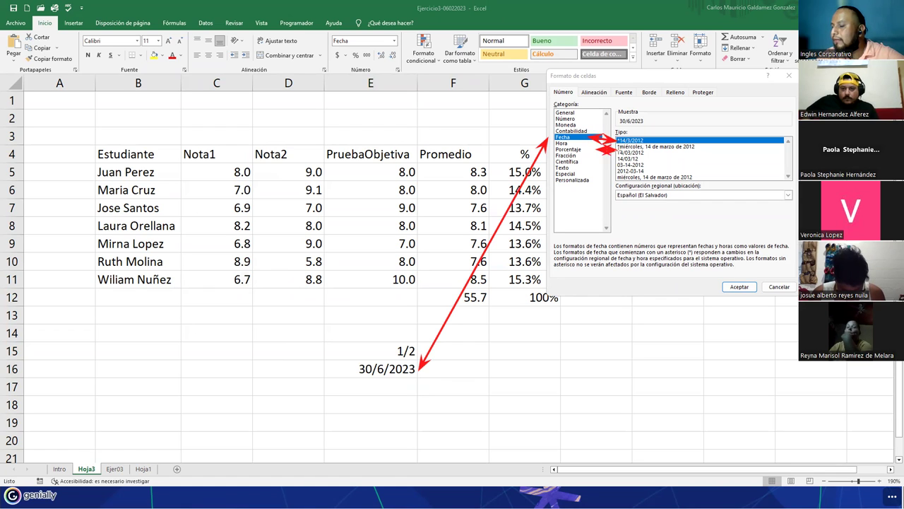
{"action": "key", "text": "ctrl+z"}
{"action": "key", "text": "ctrl+z"}
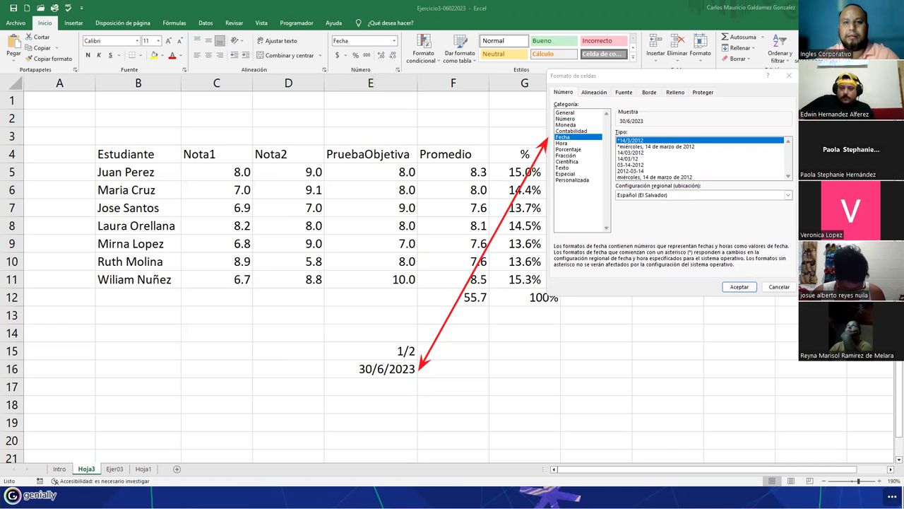
{"action": "left_click_drag", "start_coordinate": [579, 135], "coordinate": [615, 140]}
{"action": "left_click_drag", "start_coordinate": [738, 131], "coordinate": [646, 152]}
{"action": "left_click_drag", "start_coordinate": [558, 195], "coordinate": [614, 157]}
{"action": "left_click_drag", "start_coordinate": [599, 212], "coordinate": [614, 170]}
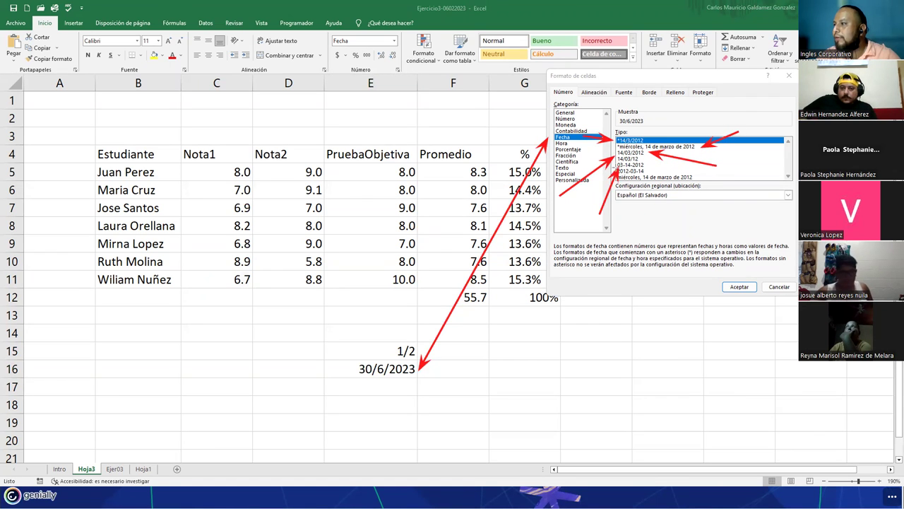
{"action": "left_click_drag", "start_coordinate": [647, 226], "coordinate": [645, 185]}
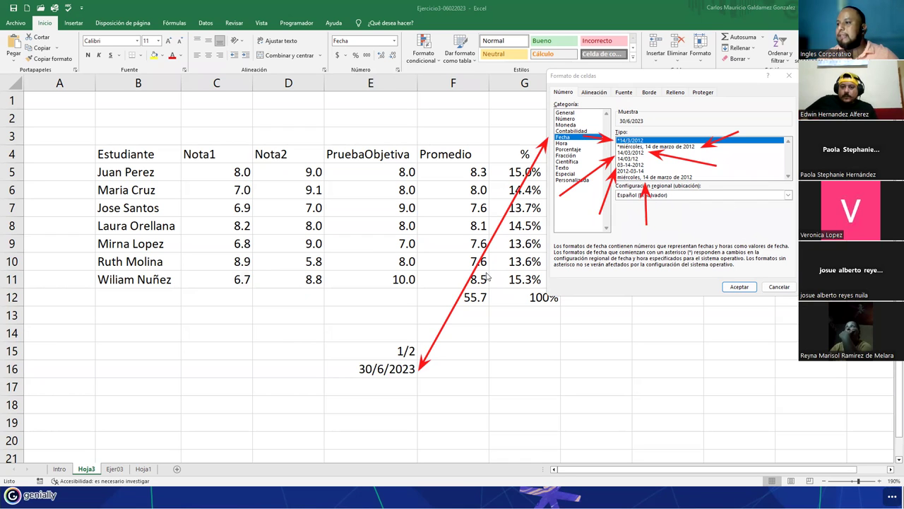
Apply the long date type "miércoles, 14 de marzo de 2012", without an asterisk, to E16.
{"action": "left_click", "coordinate": [348, 371]}
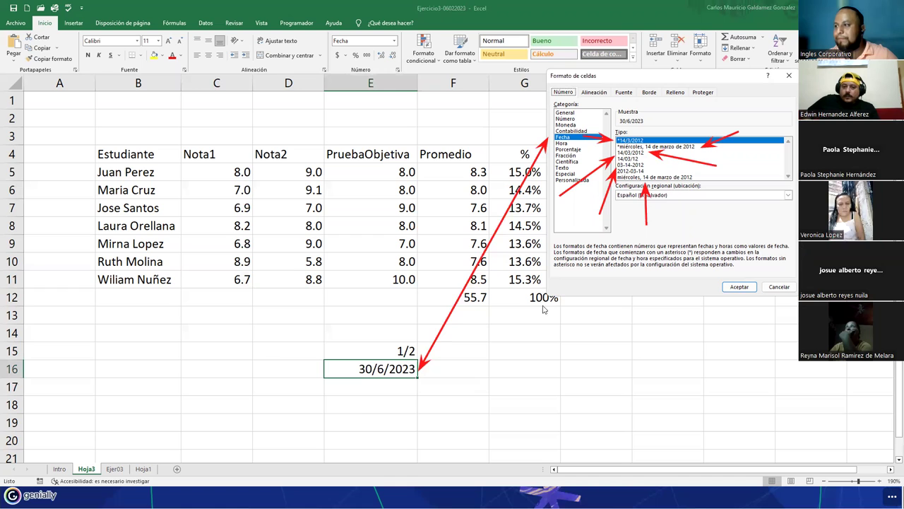
{"action": "left_click", "coordinate": [666, 176]}
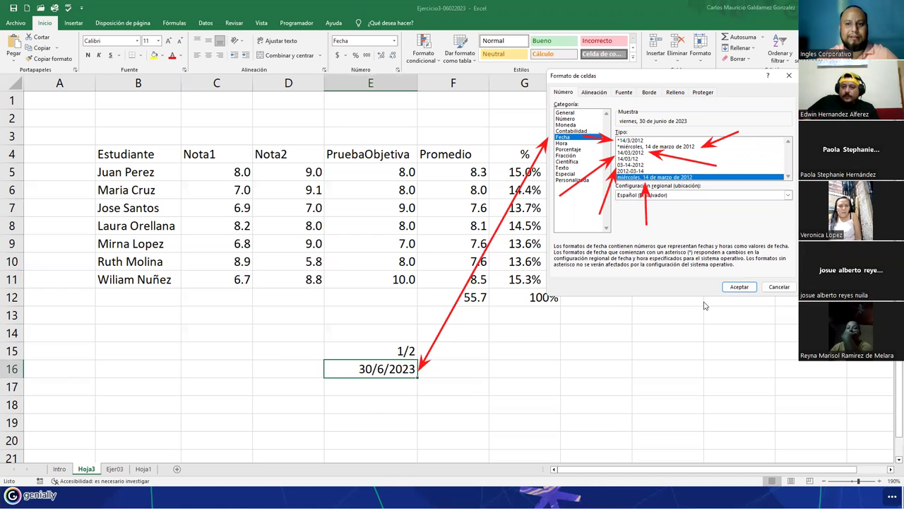
{"action": "left_click", "coordinate": [738, 287]}
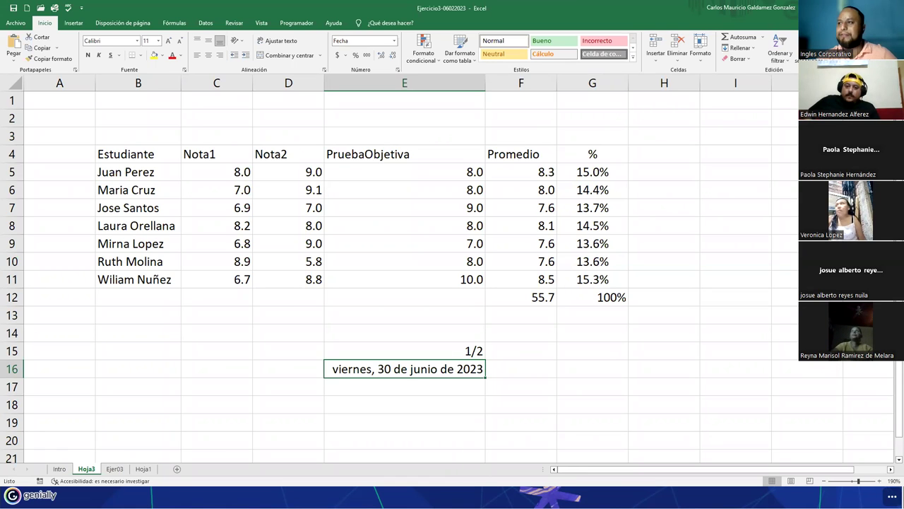
Look through the number formats offered for the first Nota1 grade in C5 and close the list.
{"action": "left_click", "coordinate": [234, 172]}
{"action": "left_click", "coordinate": [394, 40]}
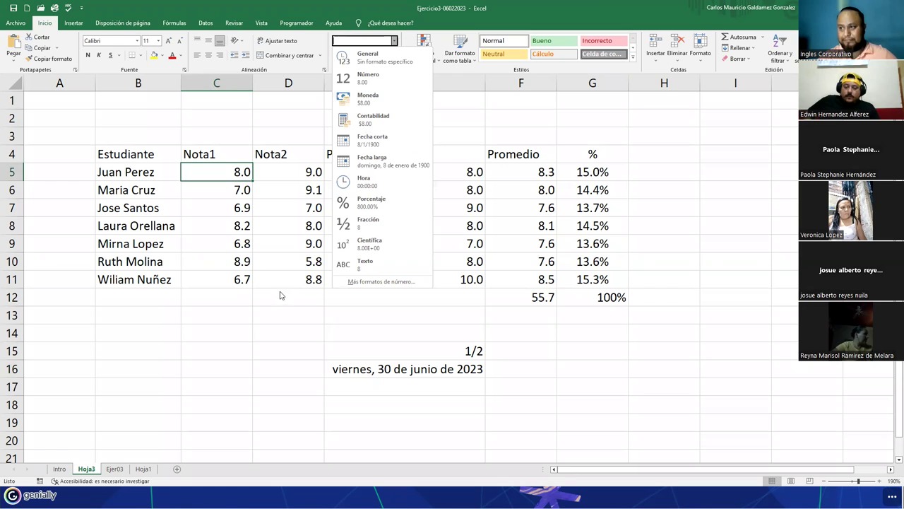
{"action": "left_click", "coordinate": [219, 296]}
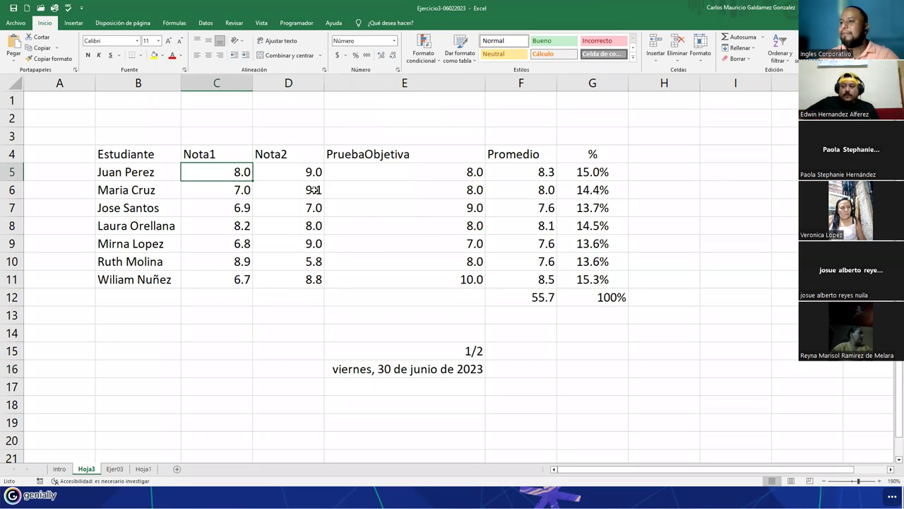
Switch to the Ejer03 sheet and examine the Cantidad and Precio columns of the materials table in rows 5 to 11.
{"action": "left_click", "coordinate": [114, 470]}
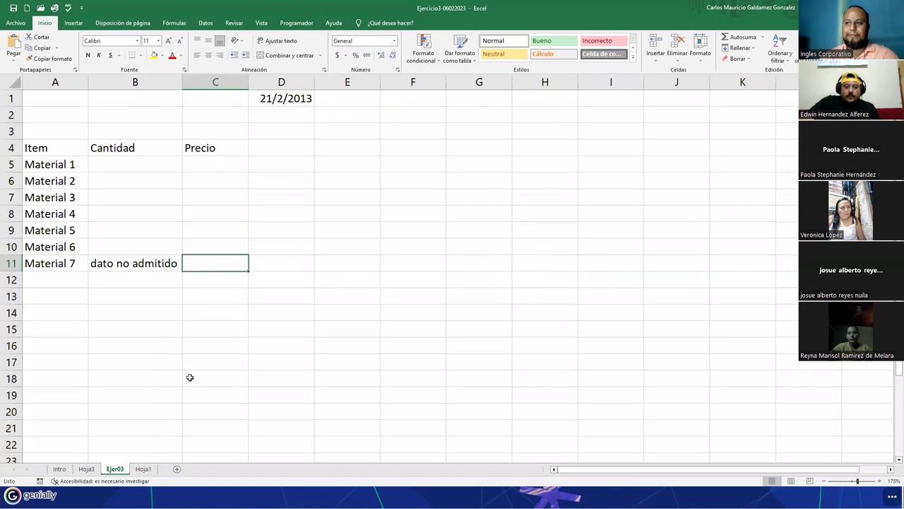
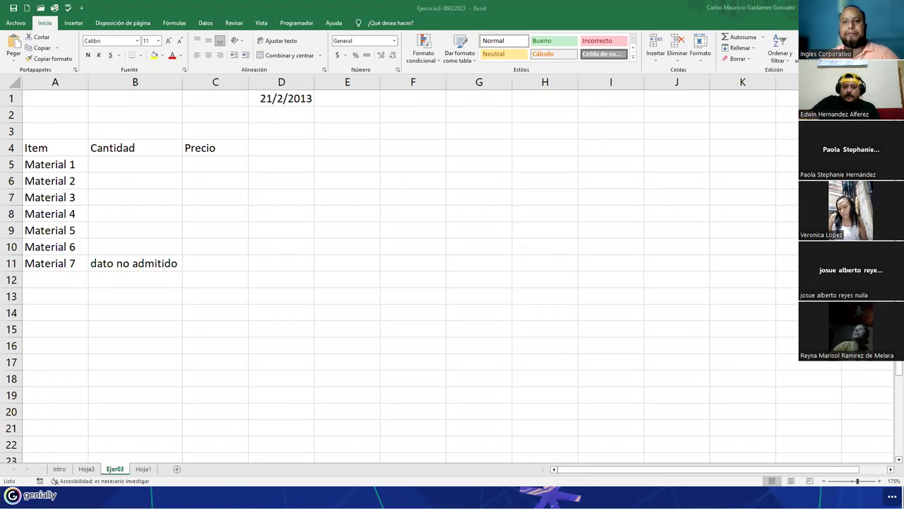
{"action": "key", "text": "Tab"}
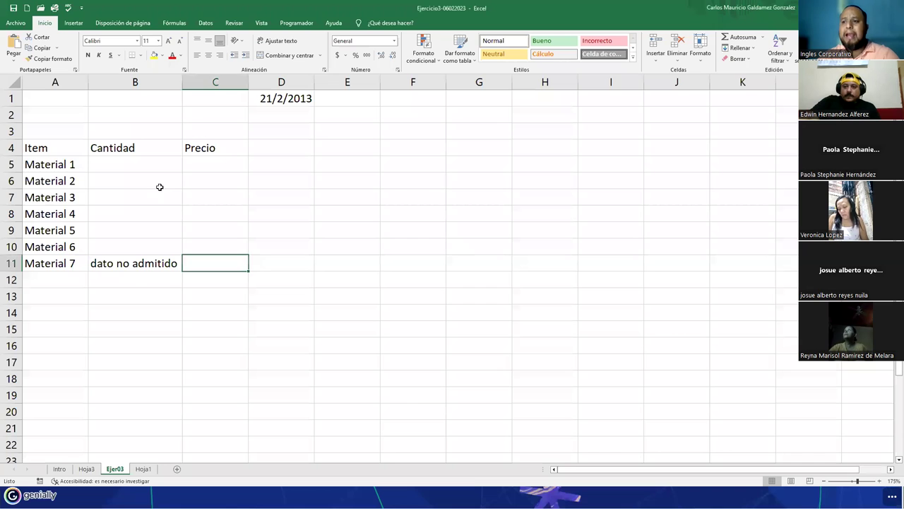
{"action": "scroll", "coordinate": [173, 317], "scroll_direction": "down", "scroll_amount": 3}
{"action": "scroll", "coordinate": [172, 317], "scroll_direction": "down", "scroll_amount": 3}
{"action": "scroll", "coordinate": [198, 315], "scroll_direction": "up", "scroll_amount": 5}
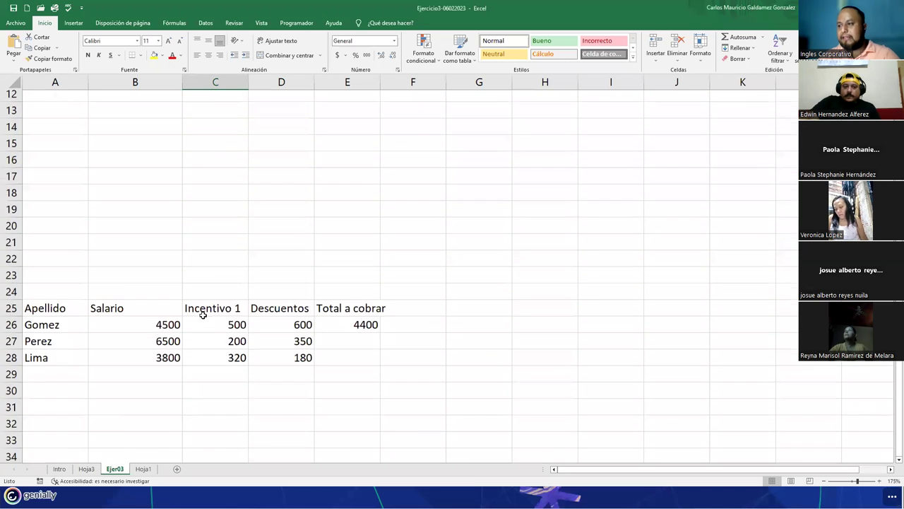
{"action": "left_click", "coordinate": [114, 170]}
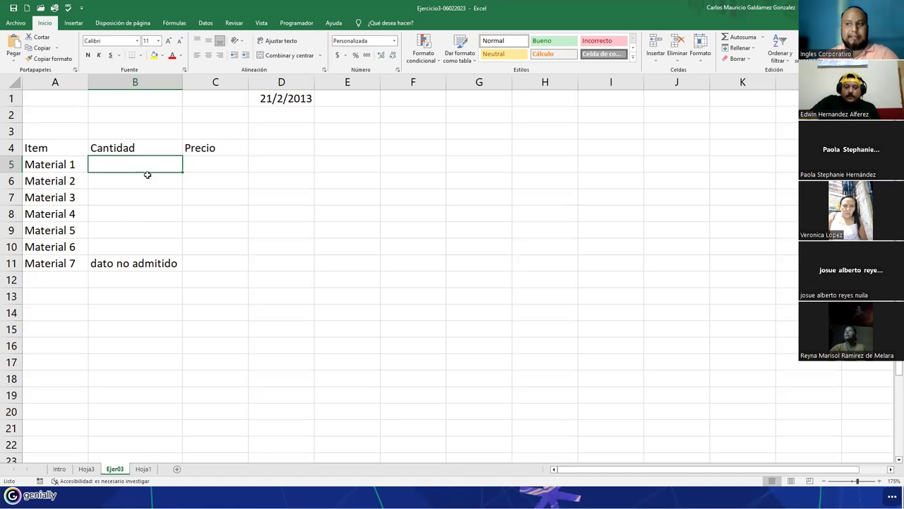
{"action": "left_click_drag", "start_coordinate": [115, 165], "coordinate": [128, 264]}
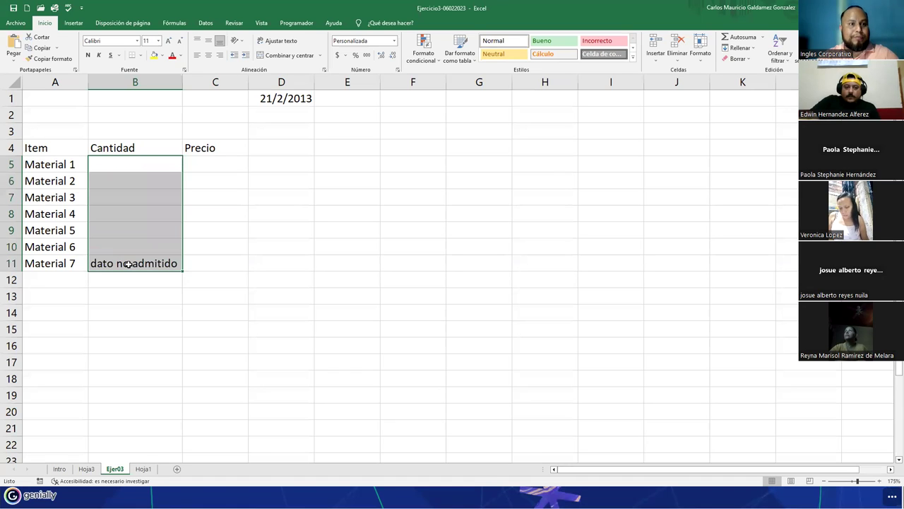
{"action": "left_click_drag", "start_coordinate": [227, 172], "coordinate": [219, 266]}
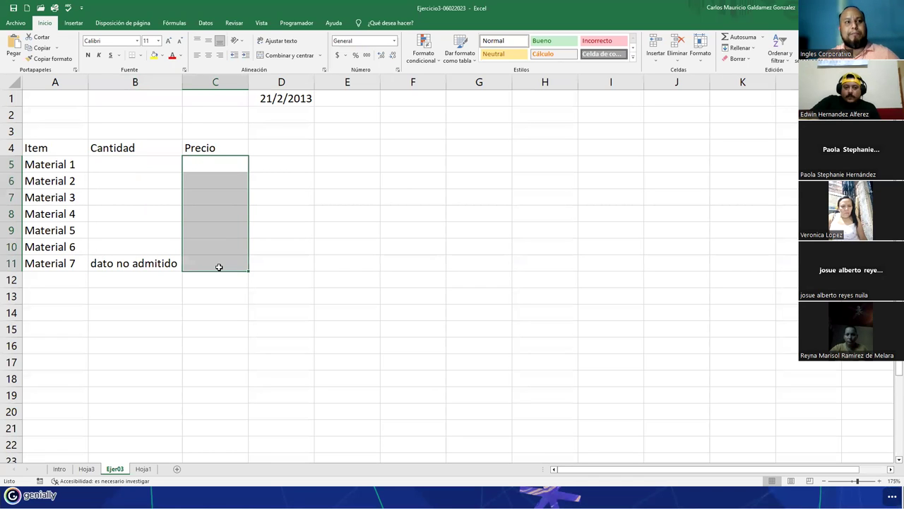
Examine the Salario, Incentivo 1, Descuentos and Total a cobrar values in the payroll table starting at row 25.
{"action": "scroll", "coordinate": [224, 264], "scroll_direction": "down", "scroll_amount": 6}
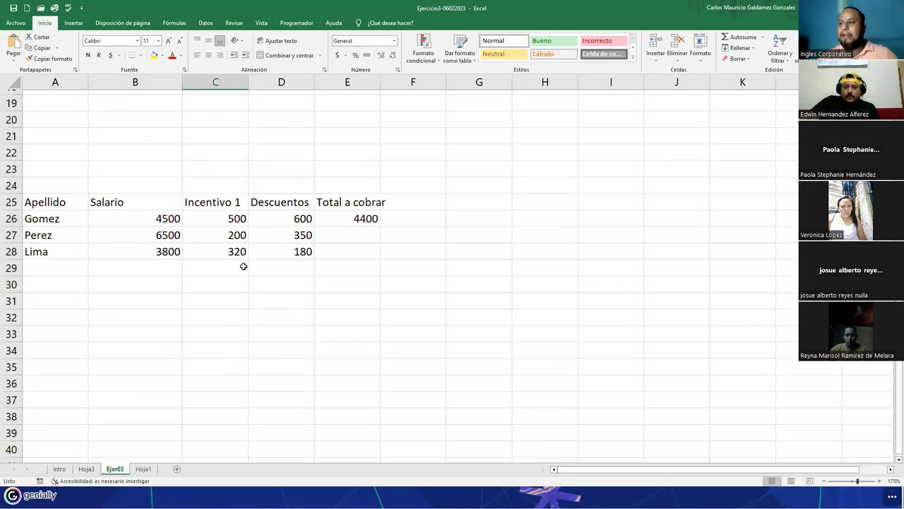
{"action": "left_click", "coordinate": [149, 213]}
{"action": "left_click_drag", "start_coordinate": [149, 213], "coordinate": [304, 246]}
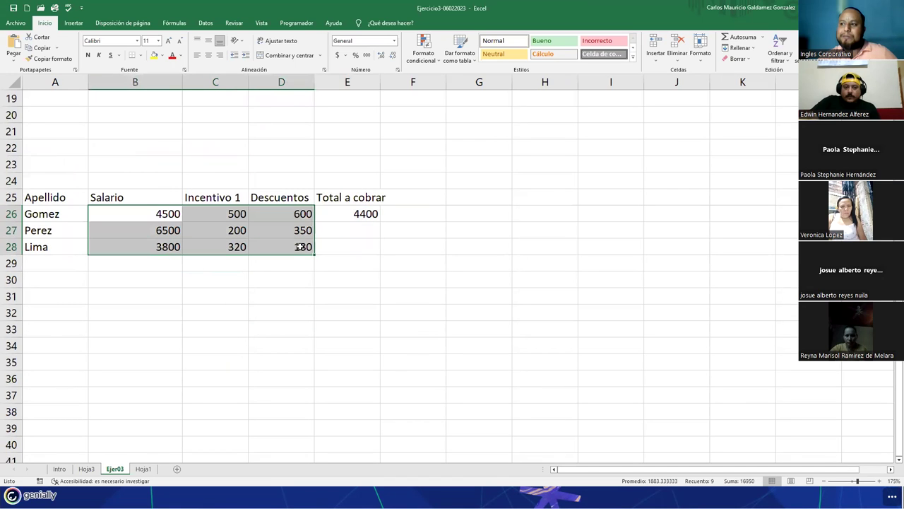
{"action": "left_click", "coordinate": [361, 212]}
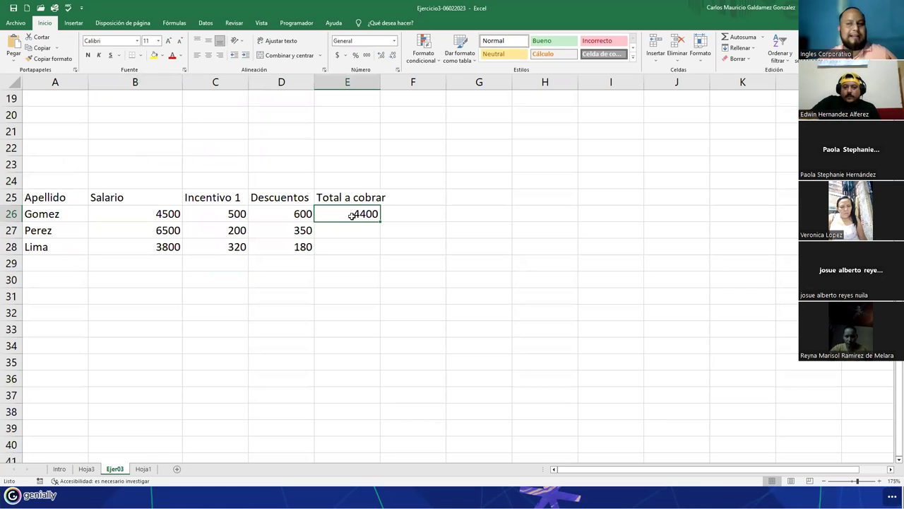
{"action": "left_click_drag", "start_coordinate": [337, 212], "coordinate": [337, 248]}
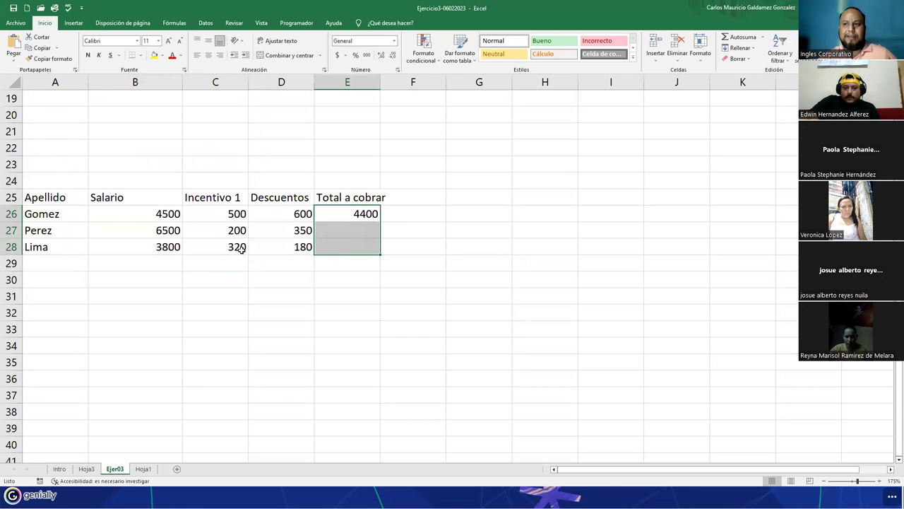
{"action": "scroll", "coordinate": [237, 247], "scroll_direction": "up", "scroll_amount": 6}
Copy the custom number format code of the Cantidad cells B5:B11 from the cell format settings, without changing the format.
{"action": "left_click", "coordinate": [162, 261]}
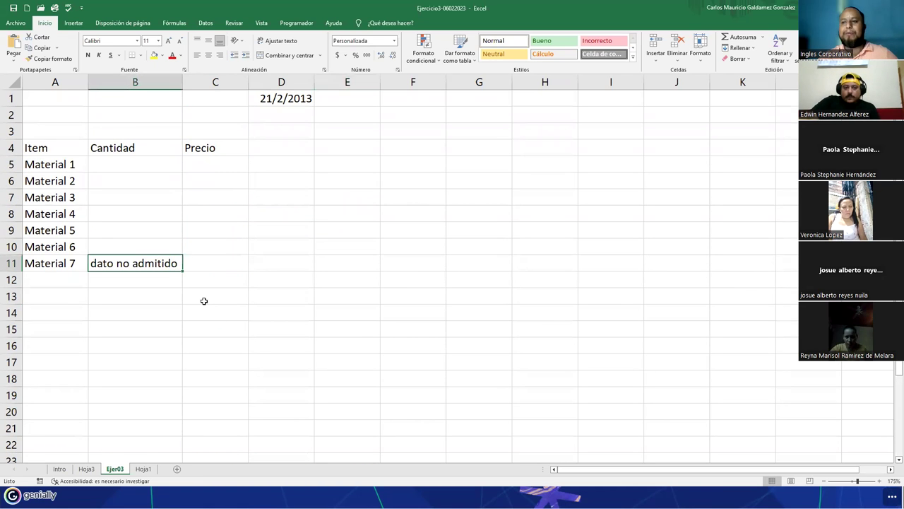
{"action": "left_click_drag", "start_coordinate": [135, 167], "coordinate": [129, 262]}
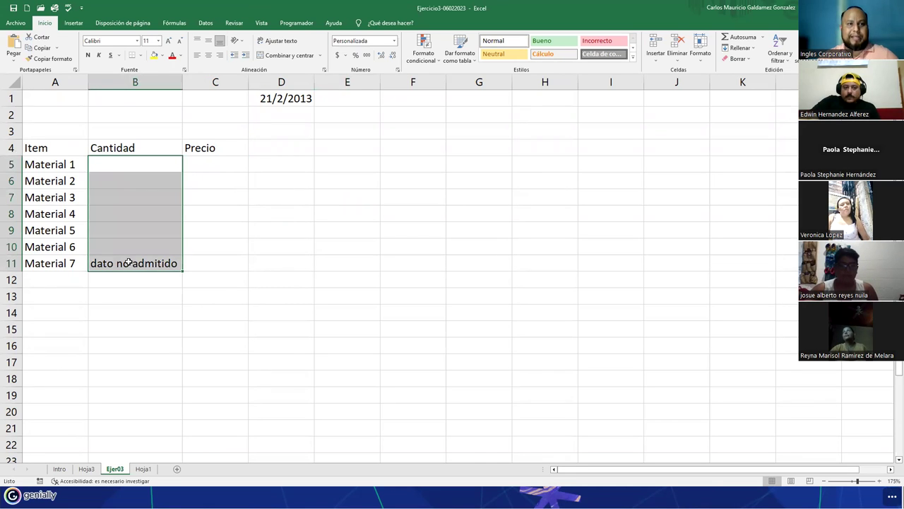
{"action": "left_click", "coordinate": [134, 172]}
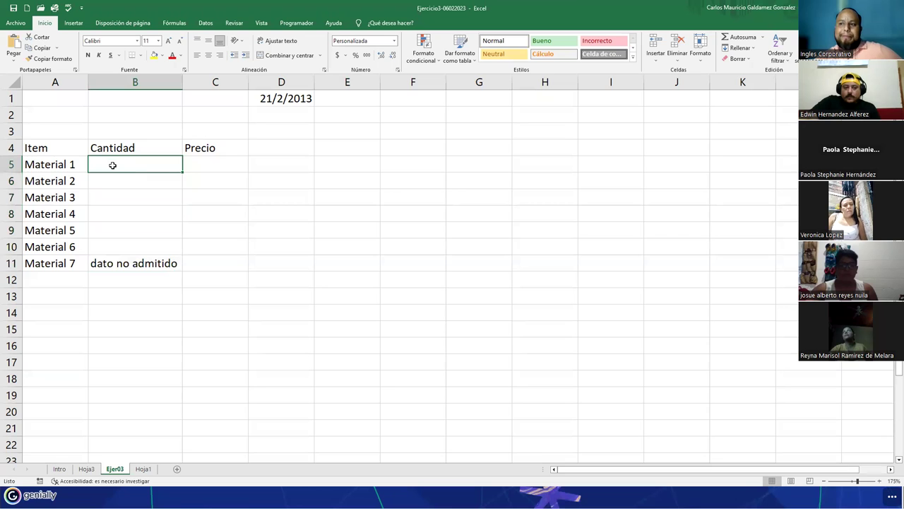
{"action": "left_click_drag", "start_coordinate": [118, 204], "coordinate": [118, 263]}
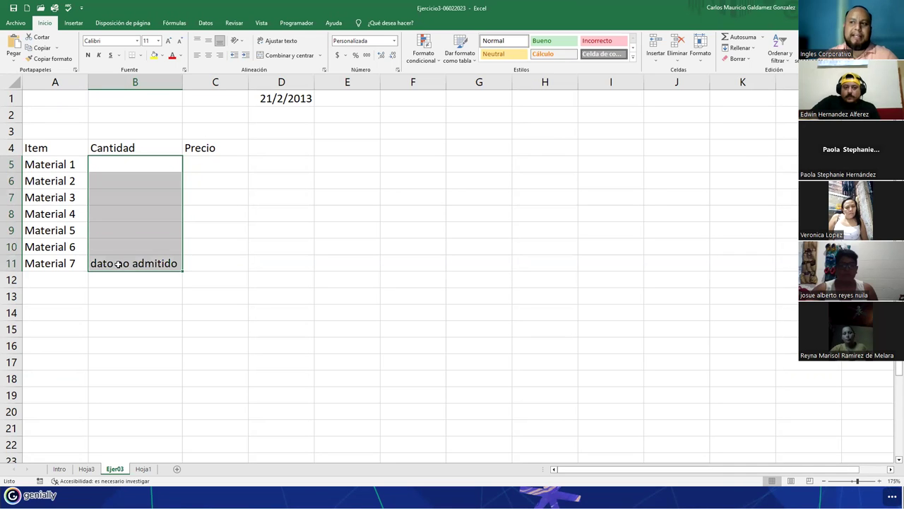
{"action": "right_click", "coordinate": [118, 222]}
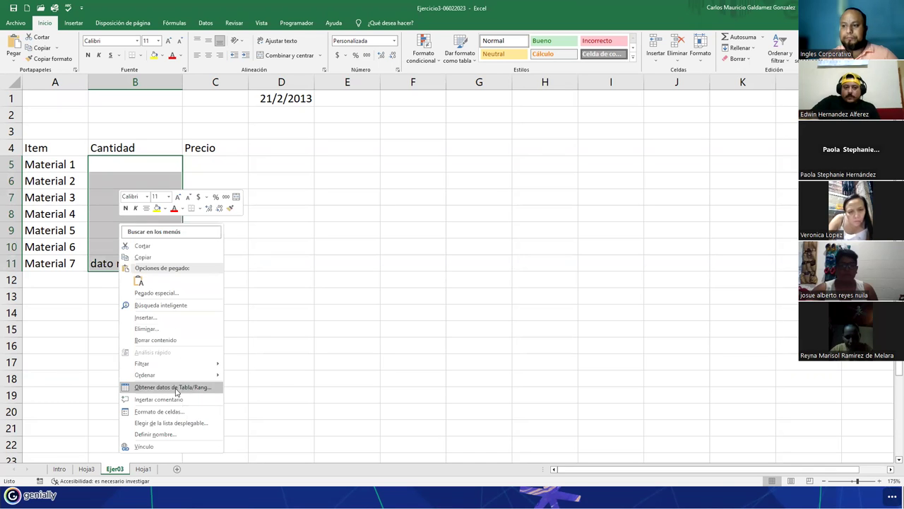
{"action": "left_click", "coordinate": [171, 415]}
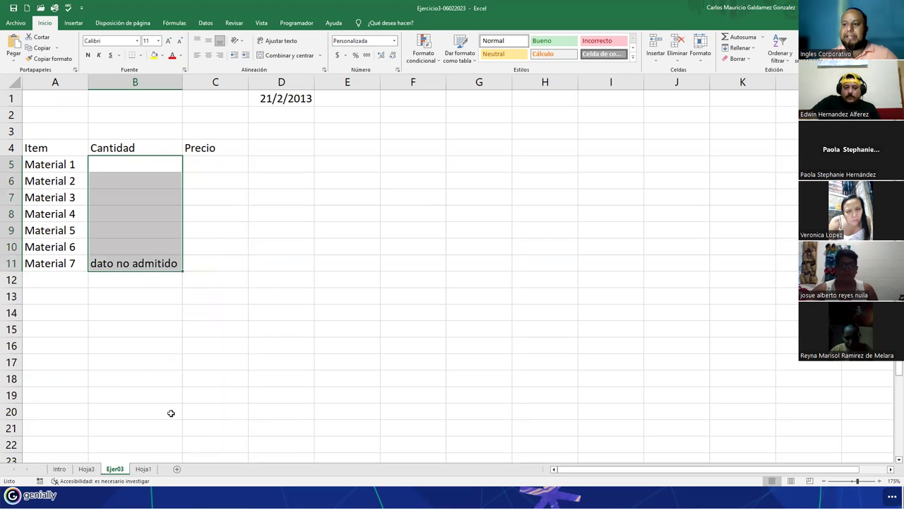
{"action": "left_click_drag", "start_coordinate": [252, 327], "coordinate": [127, 317]}
{"action": "key", "text": "ctrl+c"}
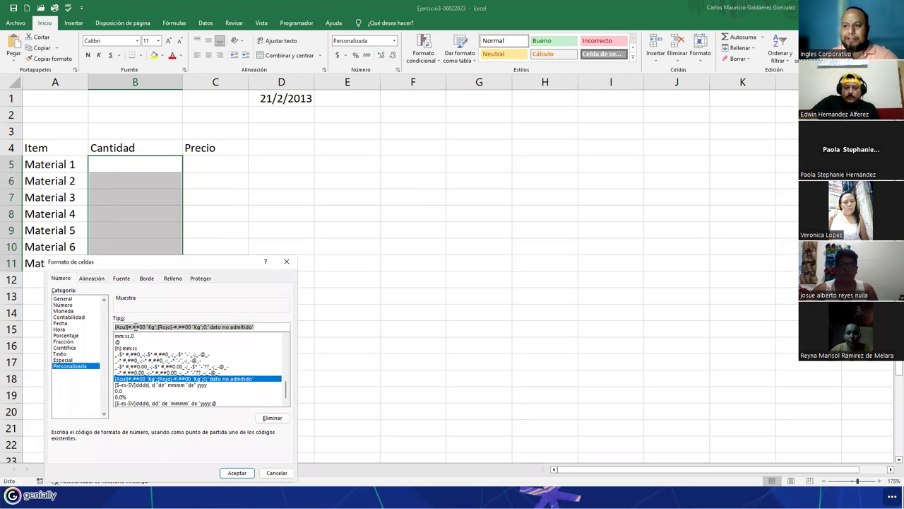
{"action": "left_click", "coordinate": [276, 473]}
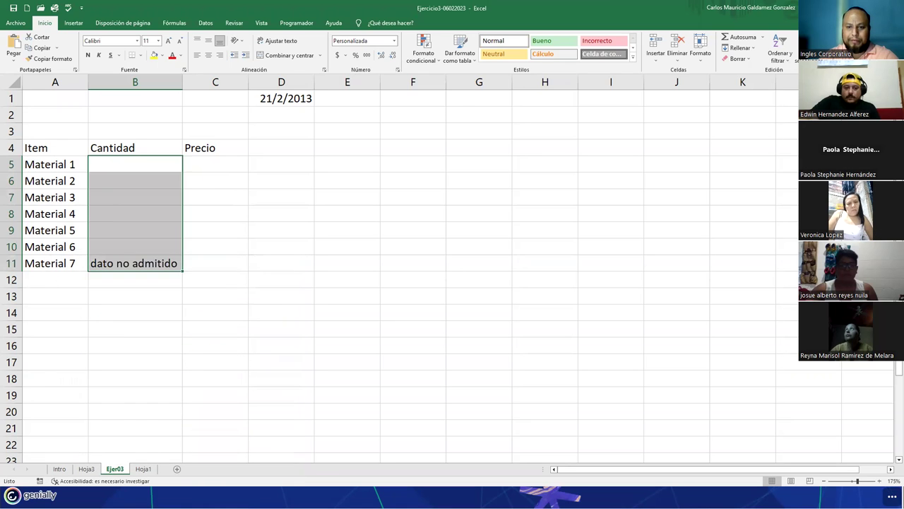
Switch to Bloc de notas, replace all its text with the copied format code and widen the window.
{"action": "key", "text": "alt+Tab"}
{"action": "key", "text": "ctrl+a"}
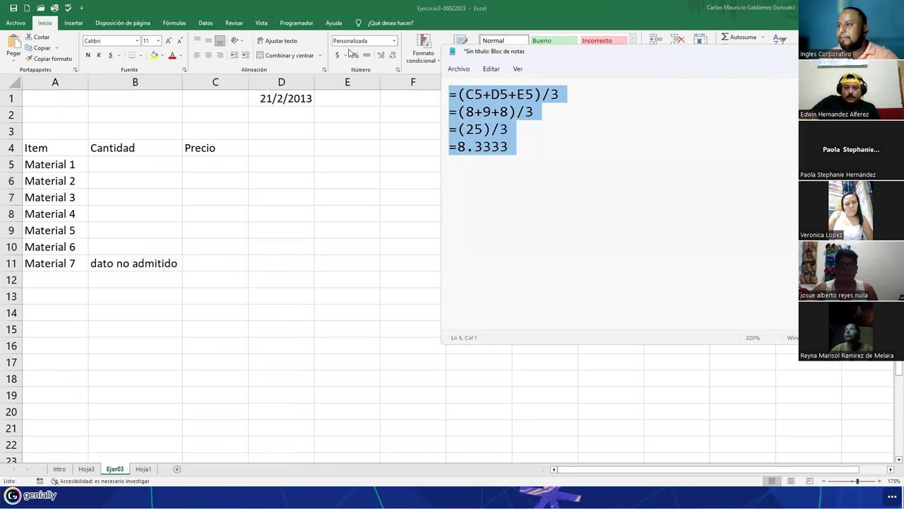
{"action": "key", "text": "ctrl+v"}
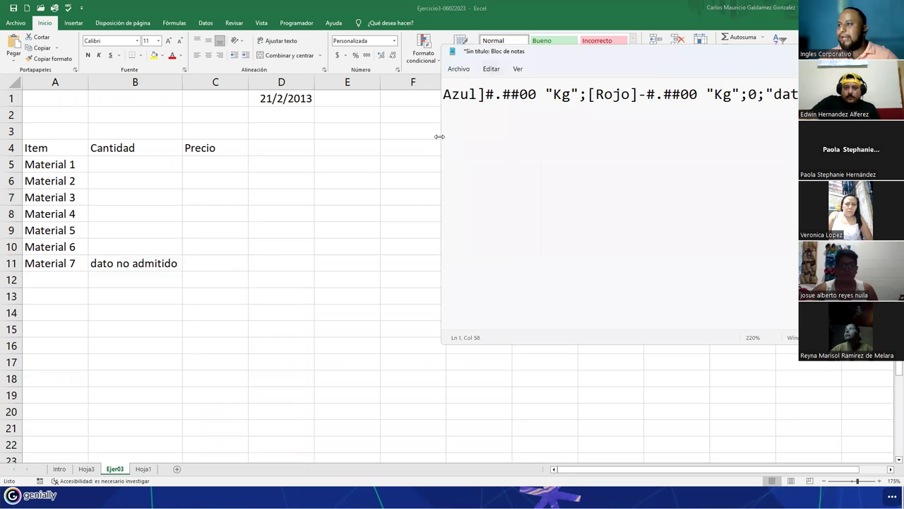
{"action": "left_click_drag", "start_coordinate": [439, 137], "coordinate": [316, 139]}
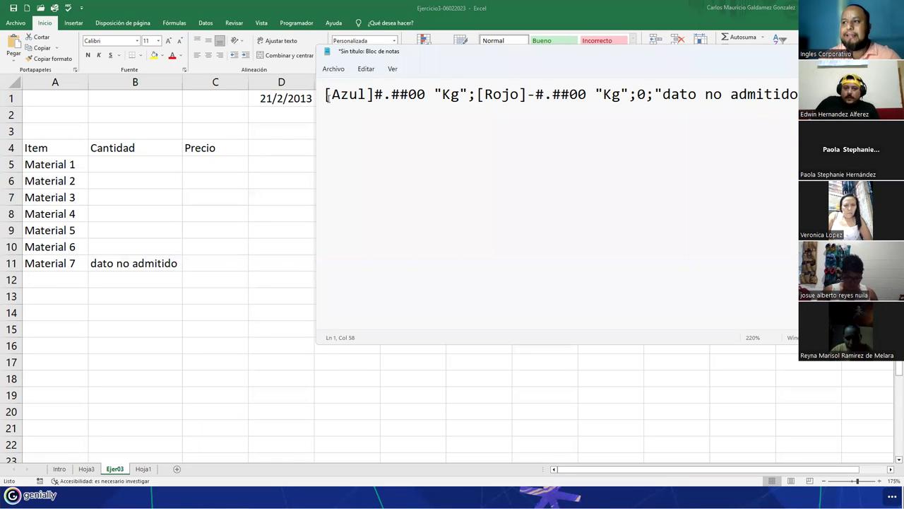
Examine the format code section by section, highlighting the [Azul] positive, [Rojo] negative, zero and "dato no admitido" text parts.
{"action": "left_click_drag", "start_coordinate": [324, 96], "coordinate": [426, 97]}
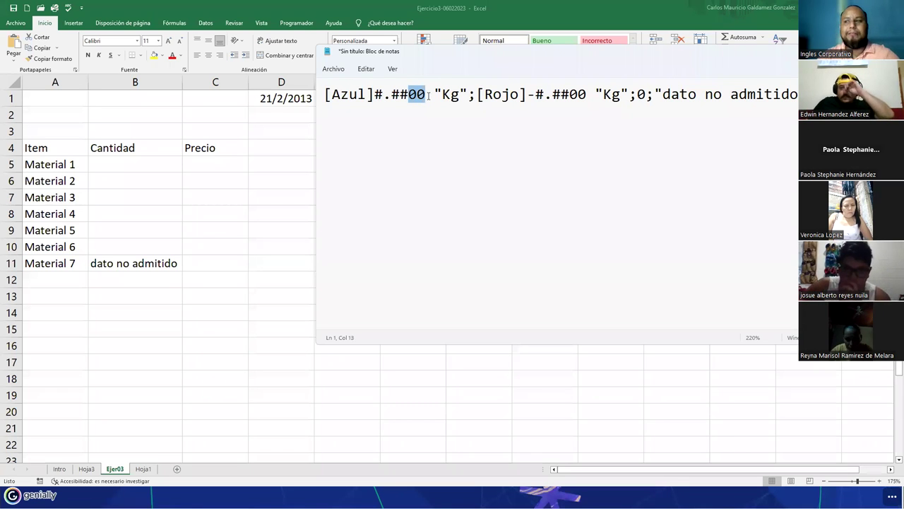
{"action": "left_click", "coordinate": [389, 101]}
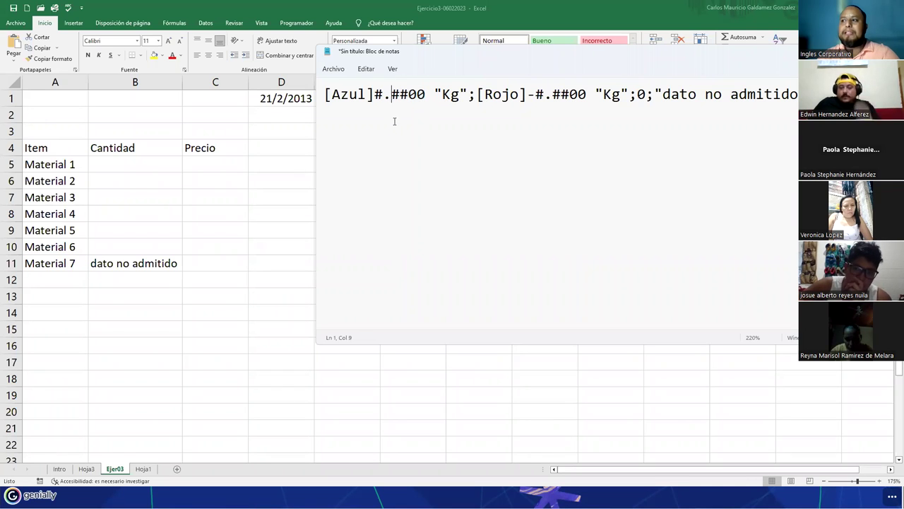
{"action": "left_click_drag", "start_coordinate": [386, 100], "coordinate": [393, 100]}
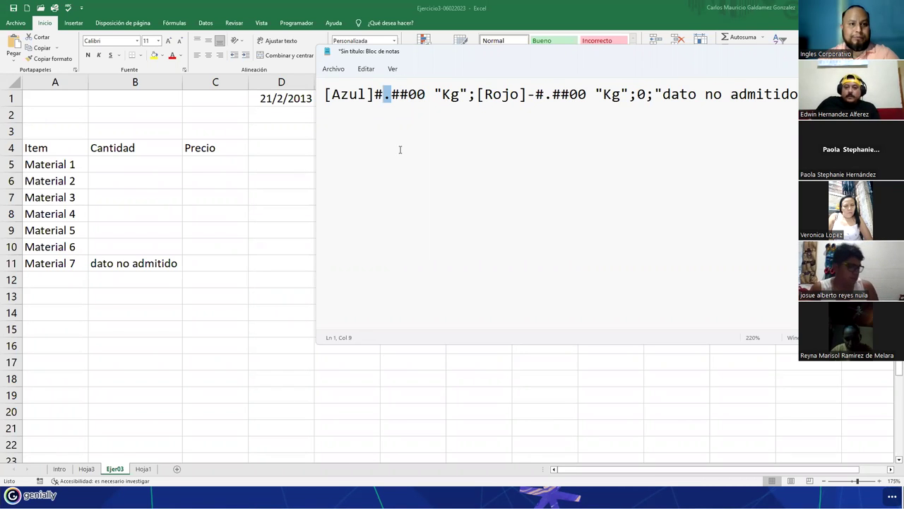
{"action": "left_click_drag", "start_coordinate": [426, 98], "coordinate": [468, 95]}
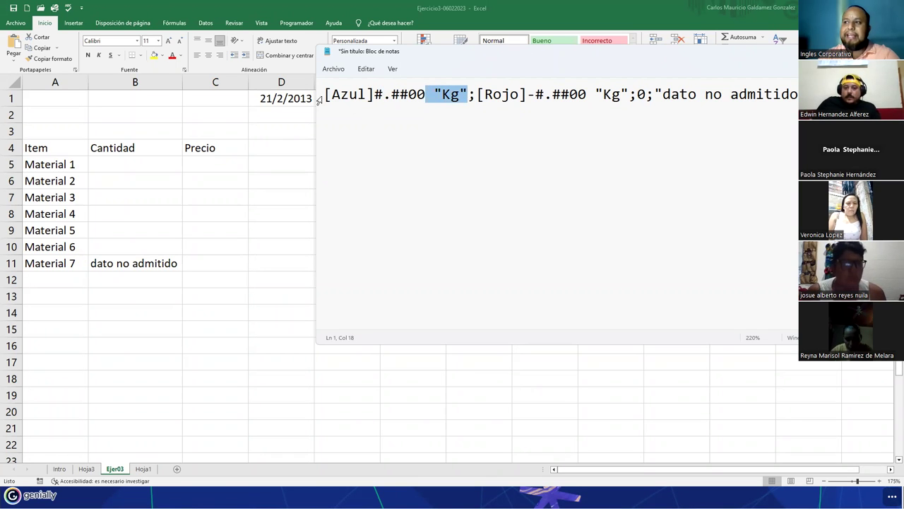
{"action": "left_click_drag", "start_coordinate": [325, 96], "coordinate": [470, 96]}
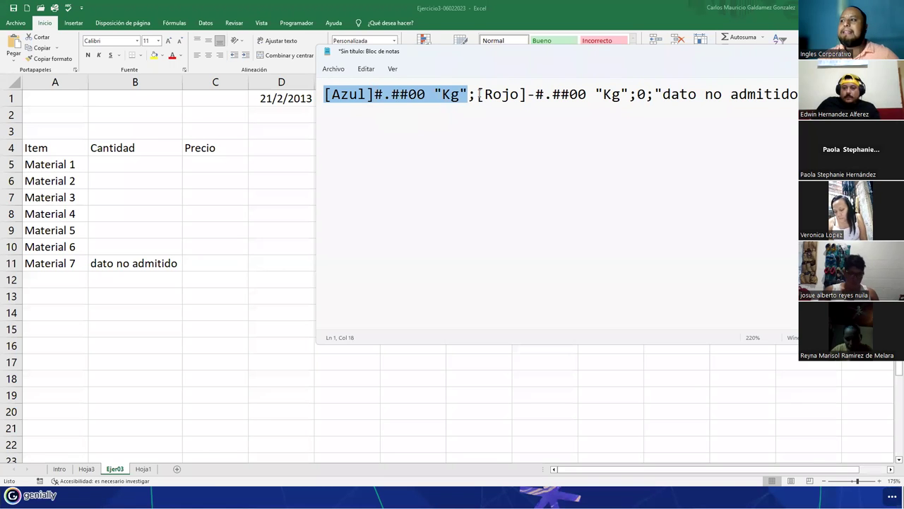
{"action": "left_click_drag", "start_coordinate": [479, 94], "coordinate": [622, 108]}
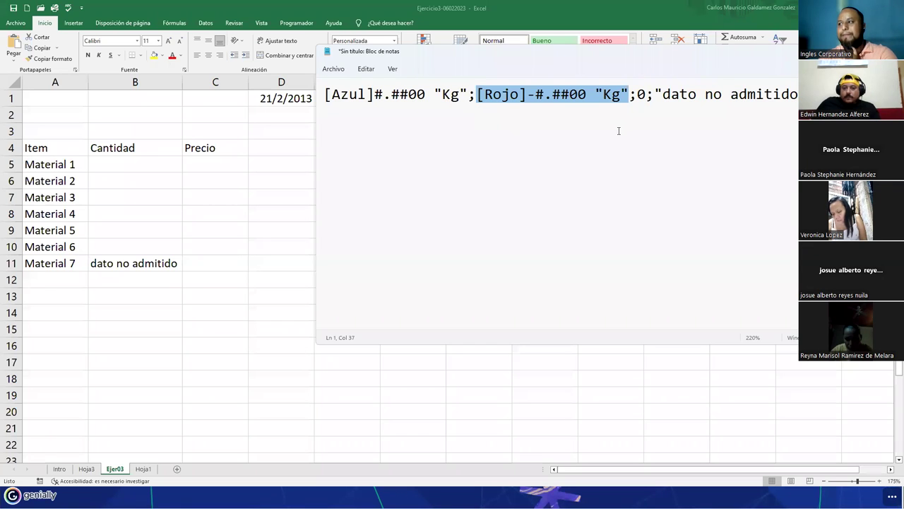
{"action": "double_click", "coordinate": [641, 94]}
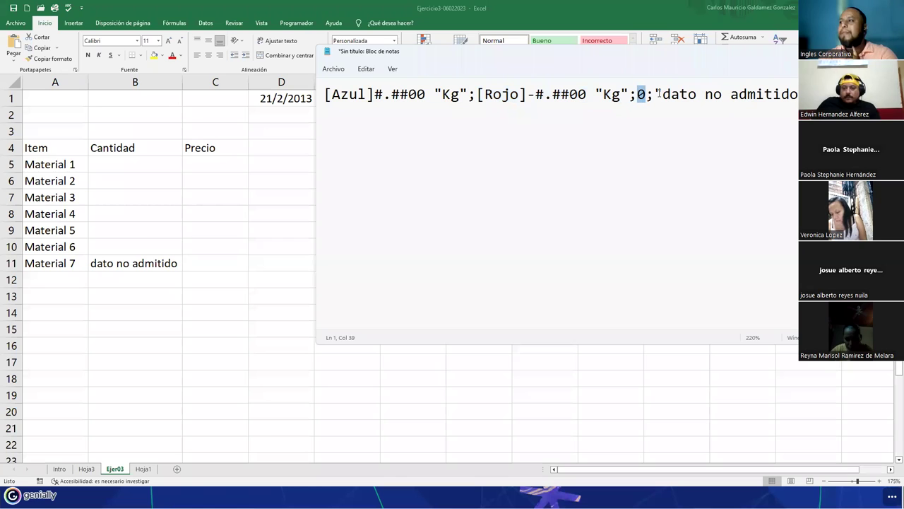
{"action": "left_click_drag", "start_coordinate": [656, 94], "coordinate": [799, 94]}
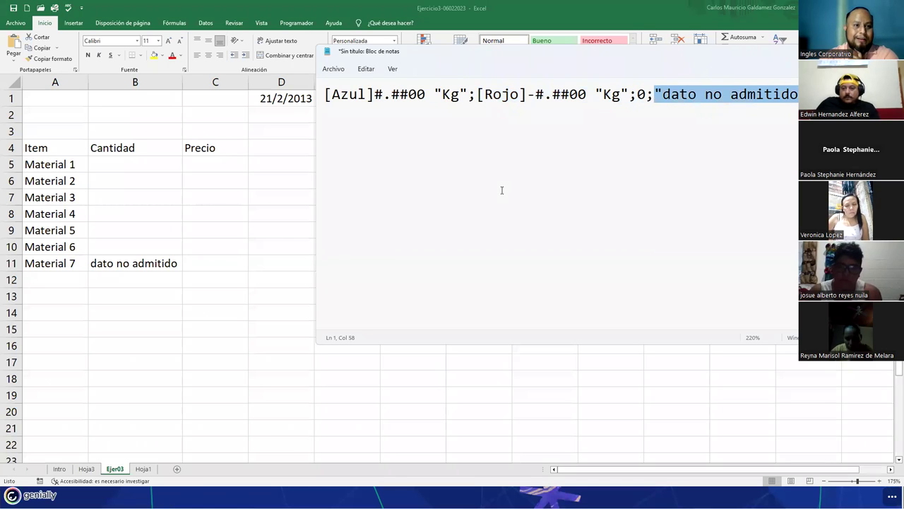
Arrange Bloc de notas with the format code and the Ejercicio3-06022023 workbook side by side, leaving B5 empty.
{"action": "left_click_drag", "start_coordinate": [863, 56], "coordinate": [782, 57]}
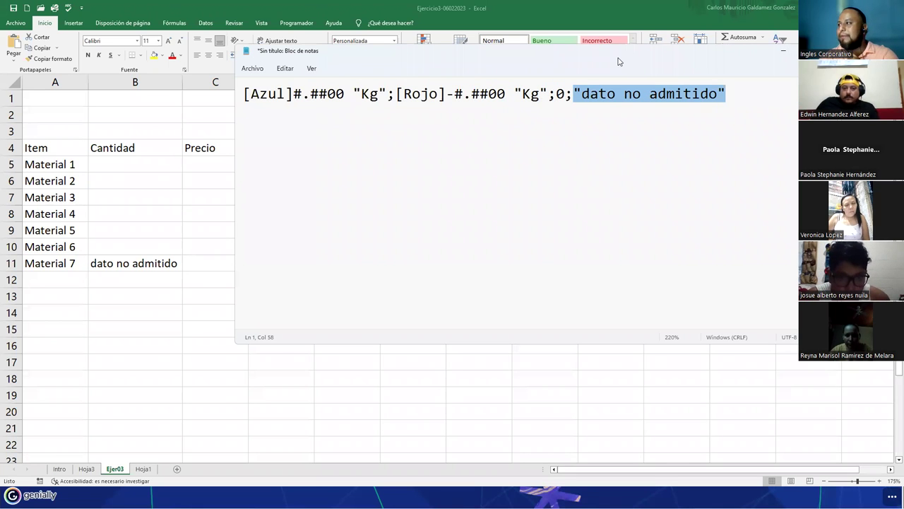
{"action": "key", "text": "super+Right"}
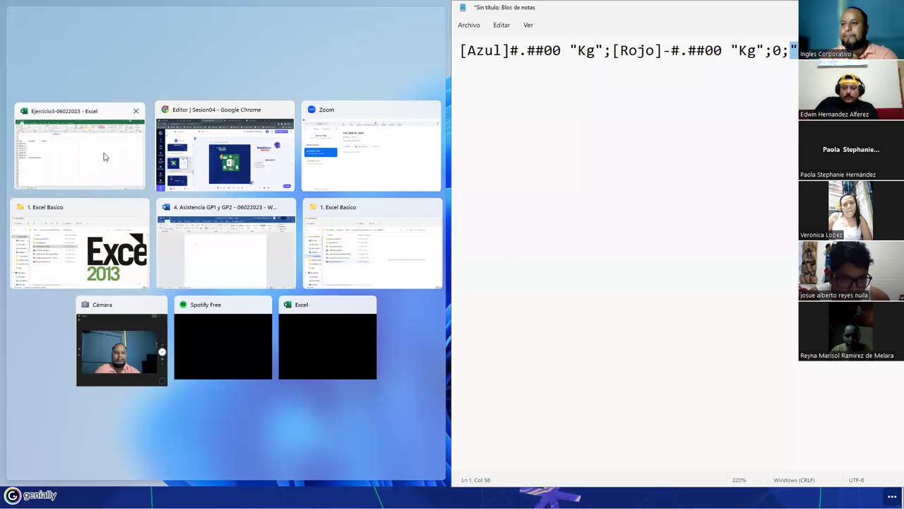
{"action": "left_click", "coordinate": [103, 155]}
{"action": "type", "text": "0"}
{"action": "key", "text": "Escape"}
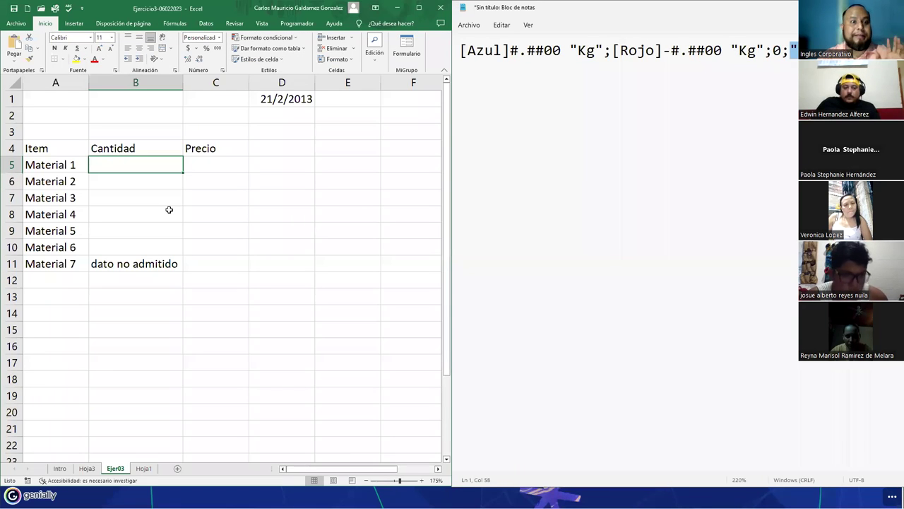
Enter 1500 as the Cantidad of Material 1 in B5.
{"action": "type", "text": "1500"}
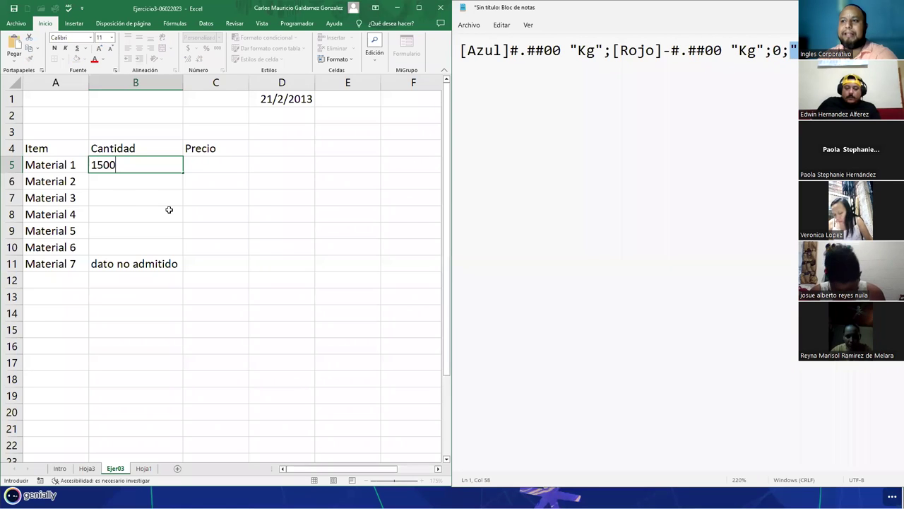
{"action": "key", "text": "Return"}
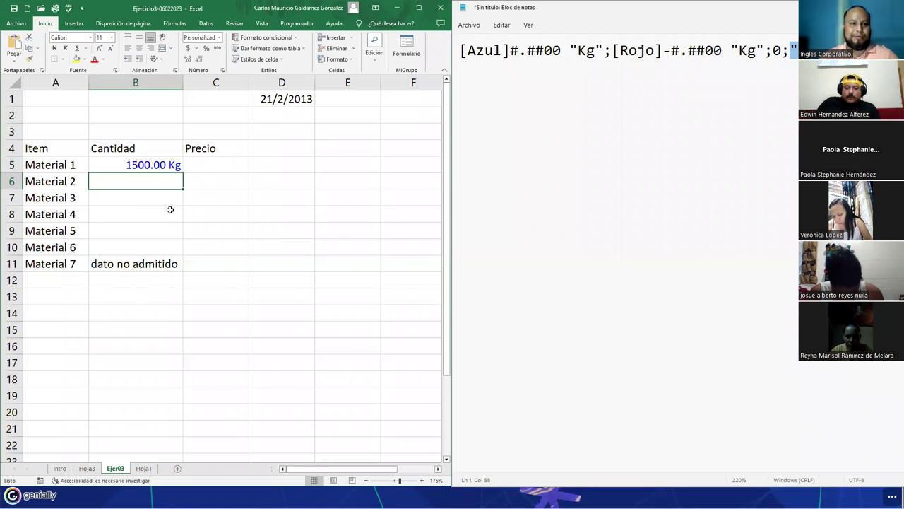
Widen Bloc de notas and highlight the positive section [Azul]#.##00 "Kg" and its 00 decimal digits in the format code.
{"action": "left_click_drag", "start_coordinate": [452, 190], "coordinate": [406, 191]}
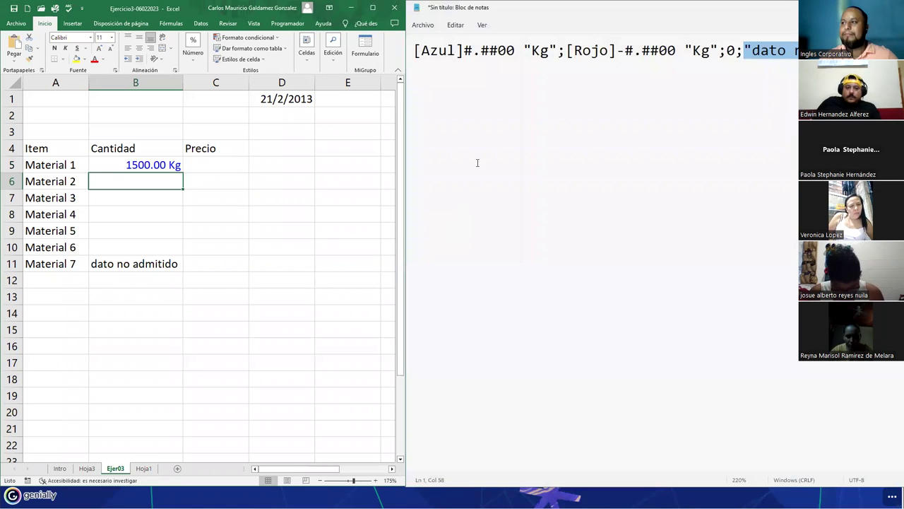
{"action": "left_click", "coordinate": [585, 81]}
{"action": "left_click", "coordinate": [410, 53]}
{"action": "key", "text": "shift+Right"}
{"action": "left_click_drag", "start_coordinate": [507, 53], "coordinate": [560, 58]}
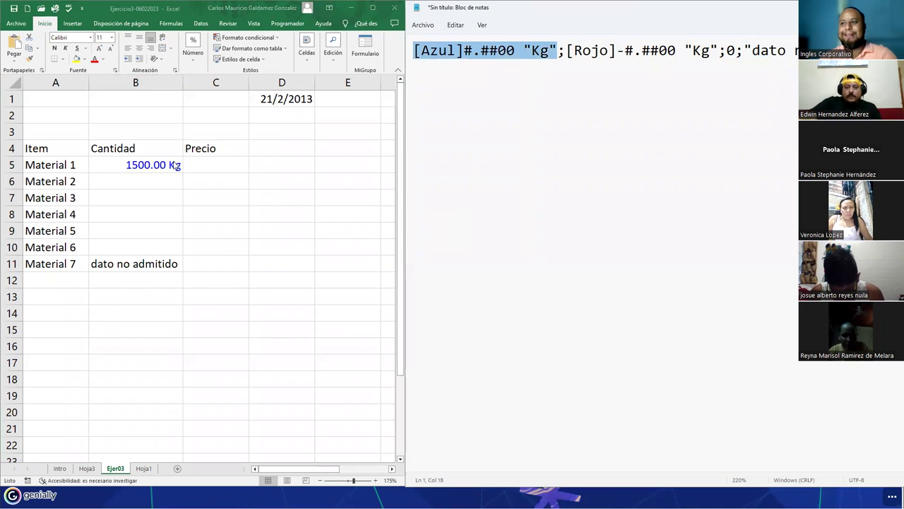
{"action": "double_click", "coordinate": [507, 55]}
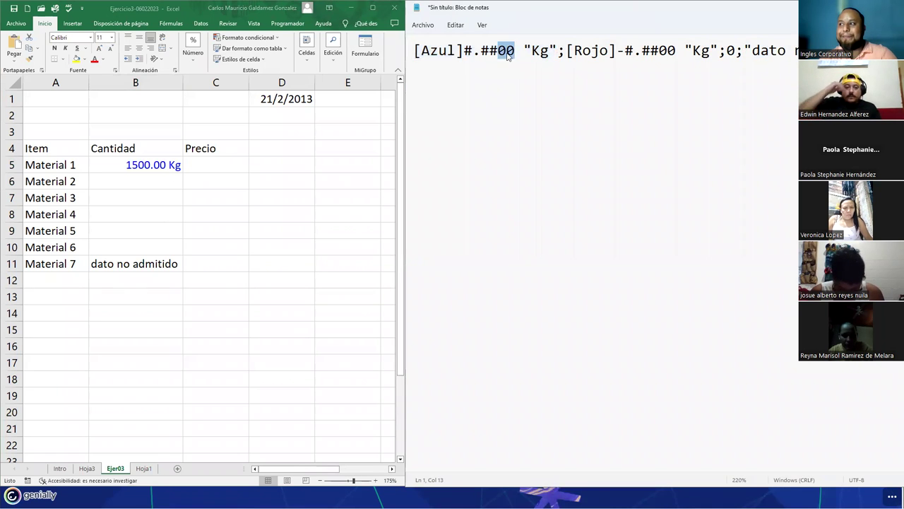
Switch to Excel and enter -754 as the Cantidad of Material 2 in B6.
{"action": "left_click", "coordinate": [144, 183]}
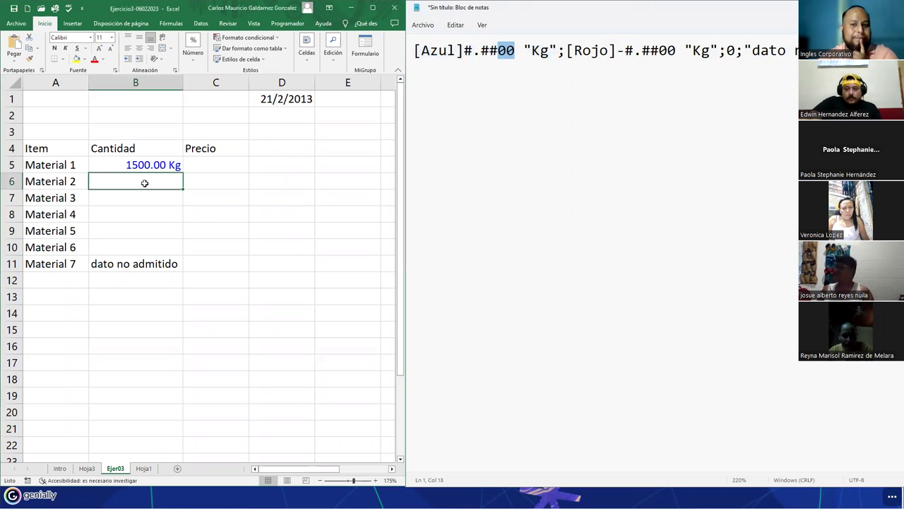
{"action": "type", "text": "-"}
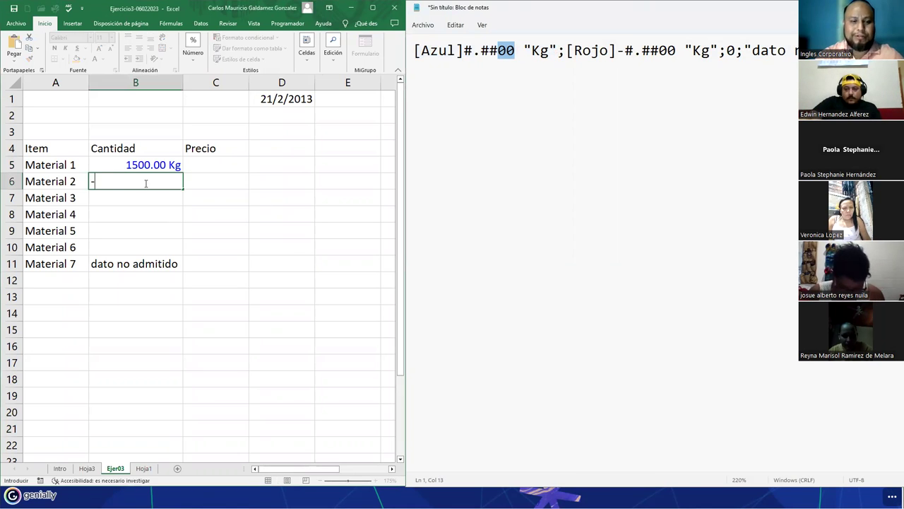
{"action": "type", "text": "754"}
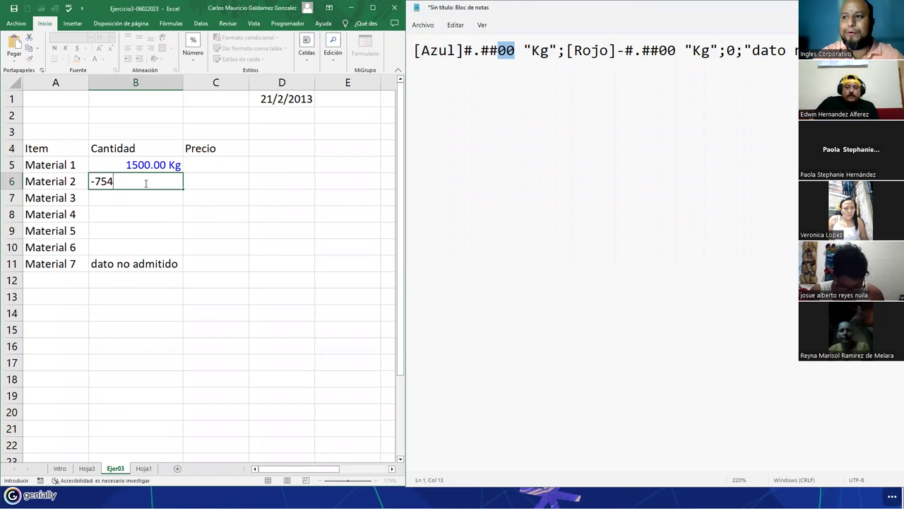
{"action": "key", "text": "Return"}
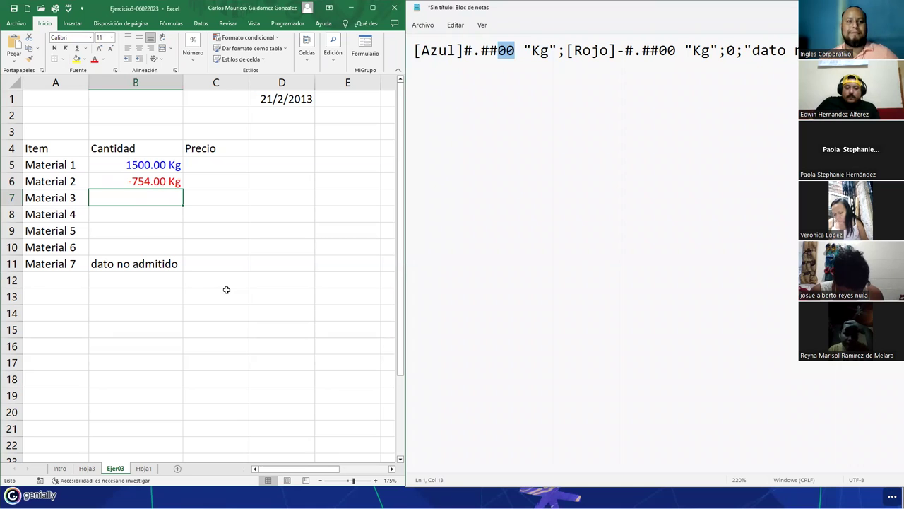
Clear the content of B11 and enter the text "veinte" as the Cantidad of Material 3 in B7.
{"action": "left_click", "coordinate": [140, 263]}
{"action": "key", "text": "Delete"}
{"action": "left_click", "coordinate": [136, 199]}
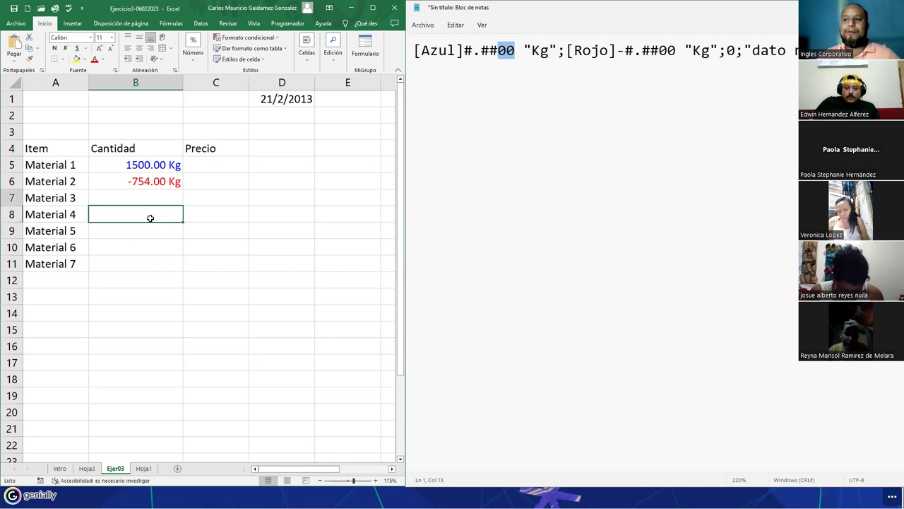
{"action": "type", "text": "veinte"}
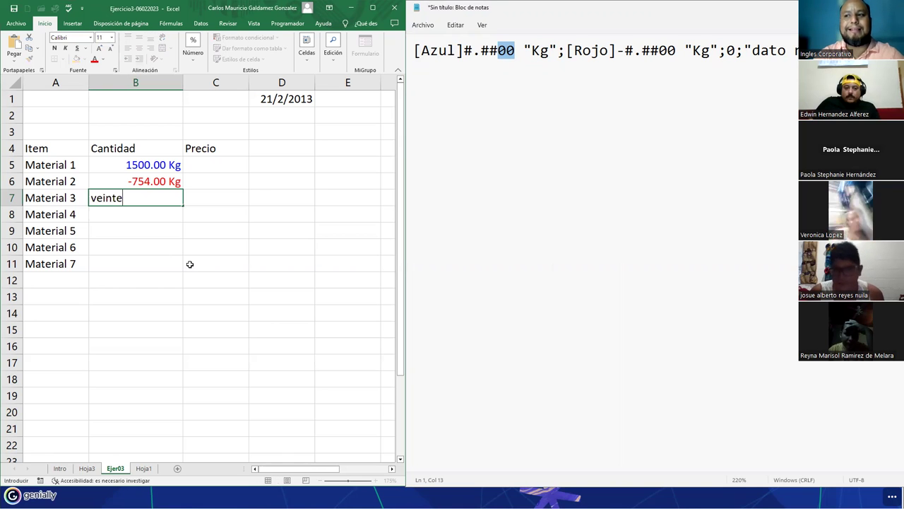
{"action": "key", "text": "Return"}
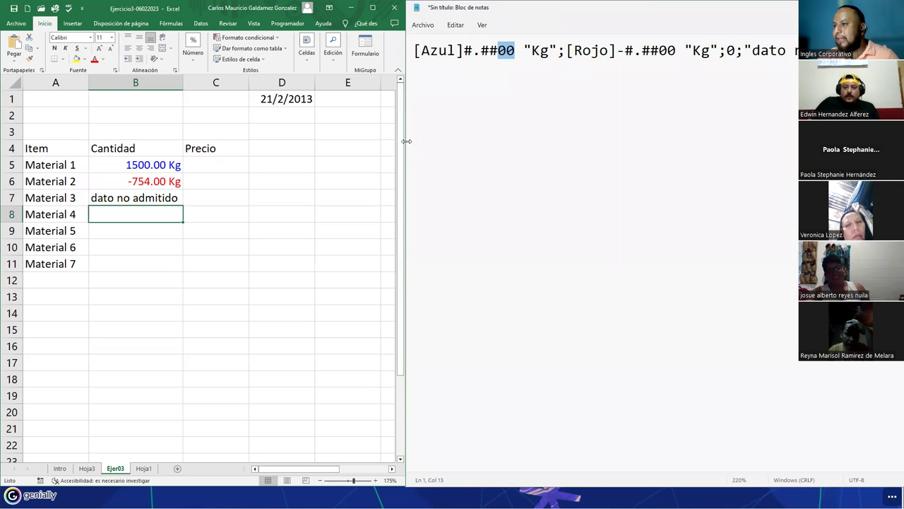
Widen Bloc de notas further and highlight the format code from its start across all its sections.
{"action": "left_click_drag", "start_coordinate": [406, 141], "coordinate": [382, 142]}
{"action": "left_click", "coordinate": [467, 50]}
{"action": "left_click_drag", "start_coordinate": [393, 53], "coordinate": [791, 51]}
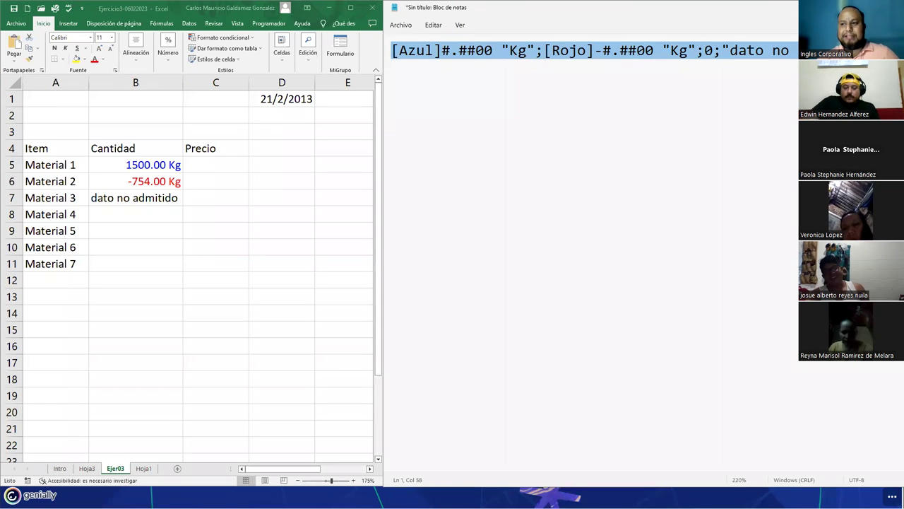
{"action": "left_click", "coordinate": [544, 51]}
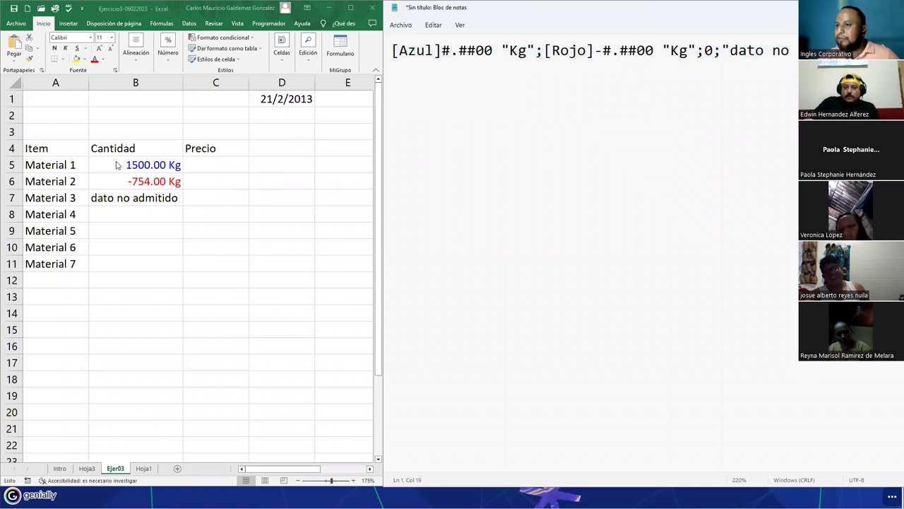
Examine the Personalizada number format code of B5:B11 in Formato de celdas beside the Bloc de notas copy, without changing it.
{"action": "key", "text": "alt+Tab"}
{"action": "left_click_drag", "start_coordinate": [115, 164], "coordinate": [115, 258]}
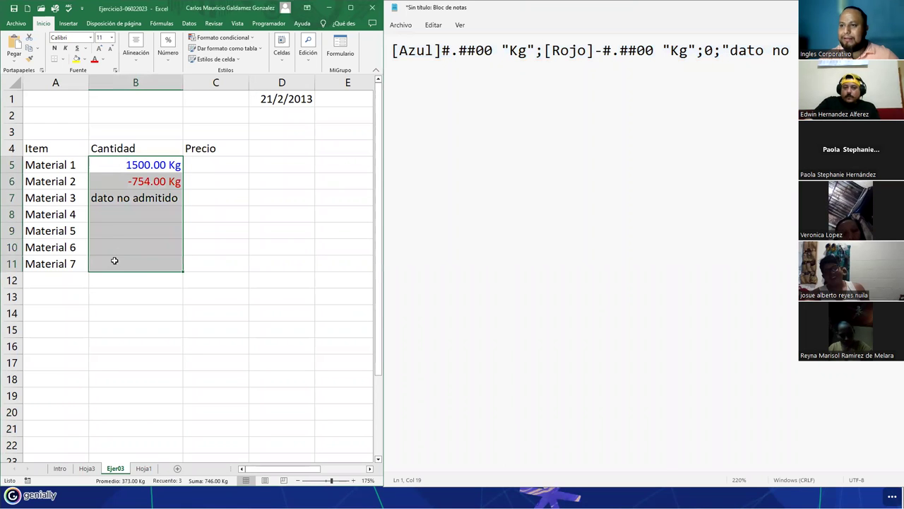
{"action": "right_click", "coordinate": [115, 259]}
{"action": "left_click", "coordinate": [180, 219]}
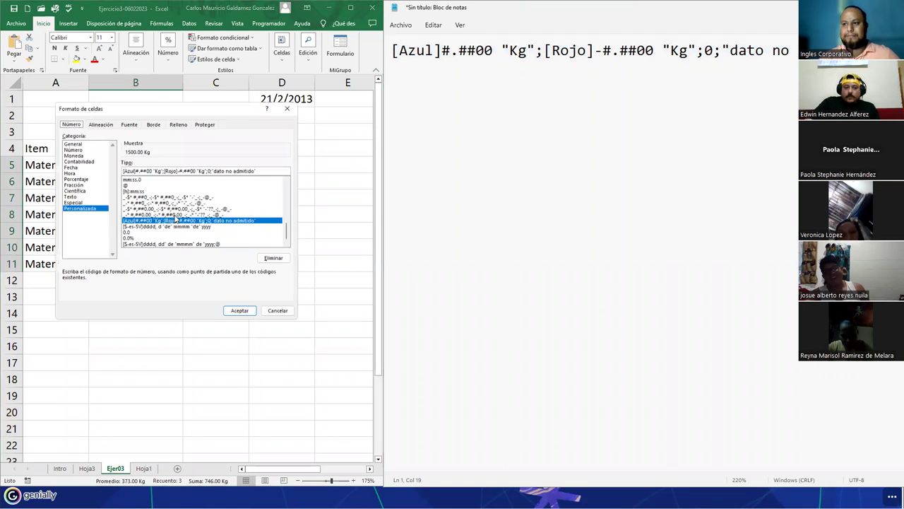
{"action": "left_click_drag", "start_coordinate": [161, 111], "coordinate": [390, 166]}
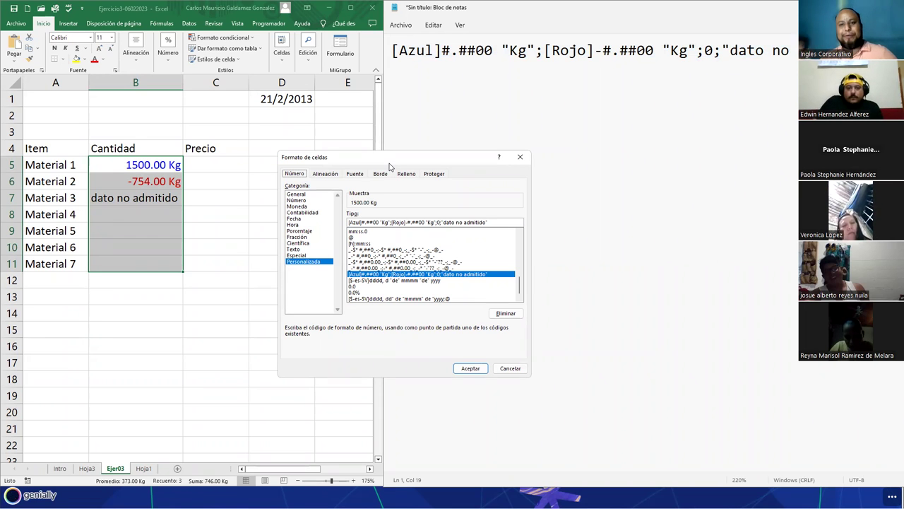
{"action": "left_click", "coordinate": [356, 223]}
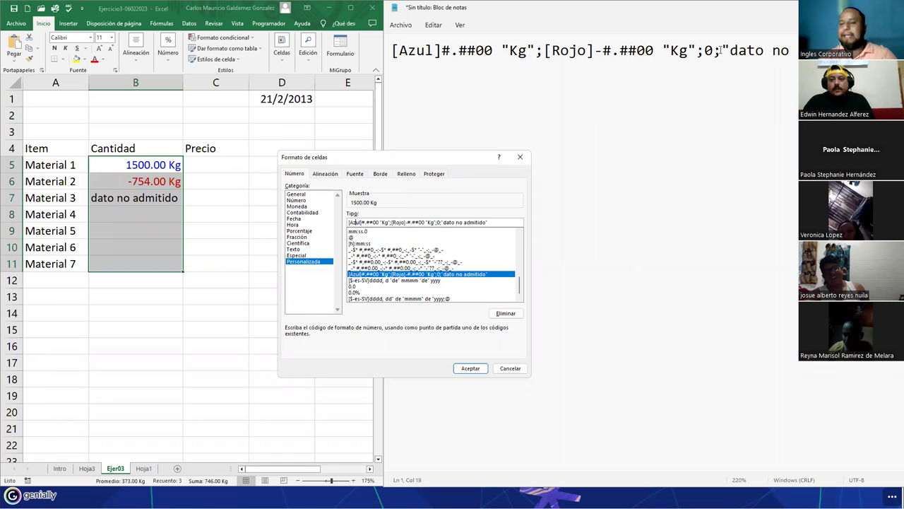
{"action": "left_click", "coordinate": [520, 156]}
Enter 7450.78 as the Cantidad of Material 4 in B8.
{"action": "left_click", "coordinate": [145, 211]}
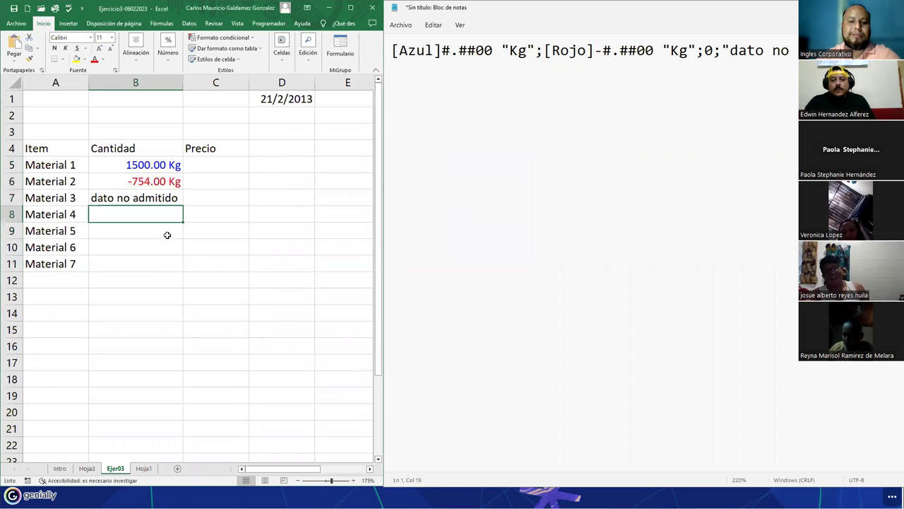
{"action": "type", "text": "7"}
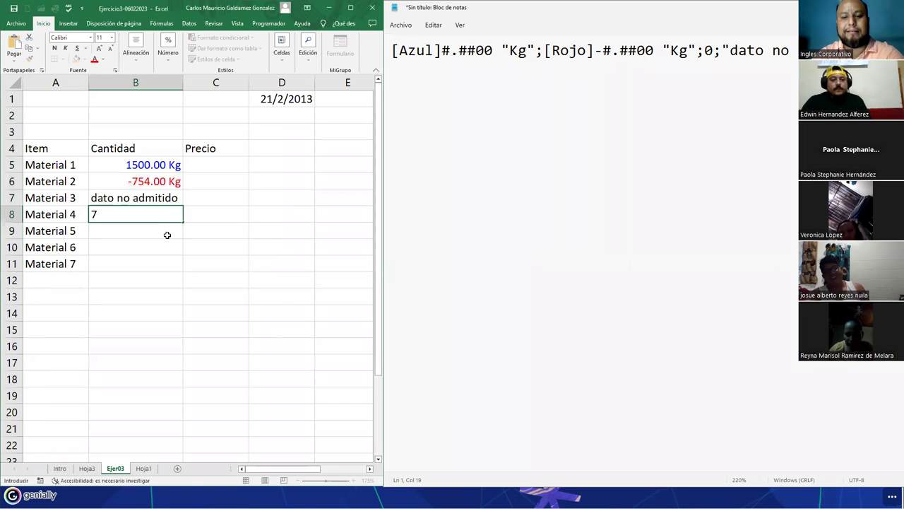
{"action": "type", "text": "4"}
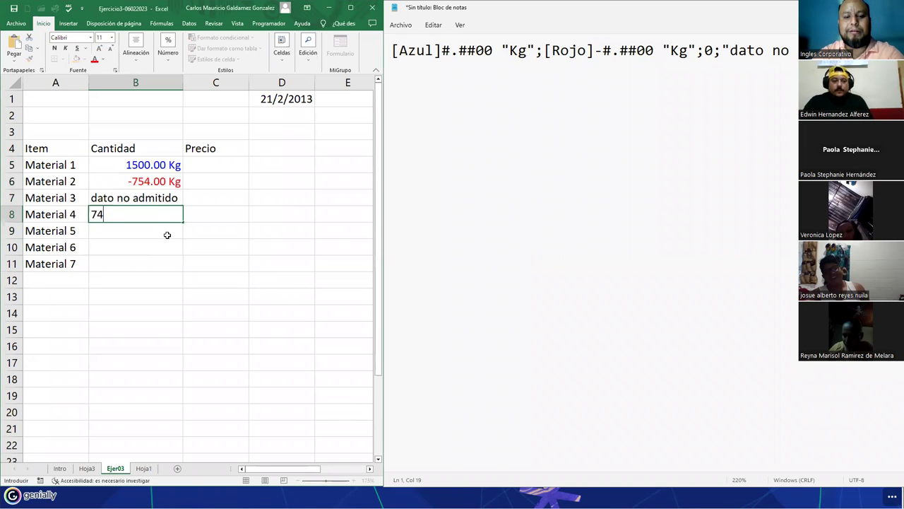
{"action": "type", "text": "50.8"}
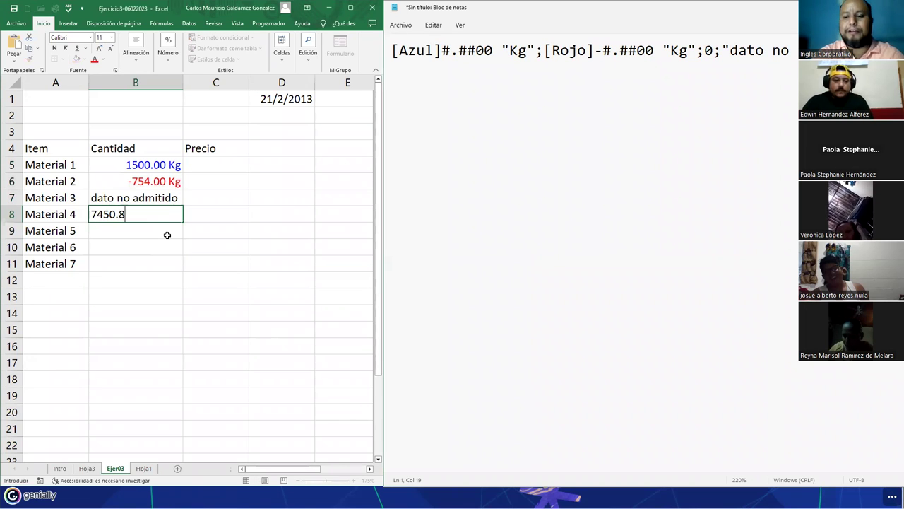
{"action": "key", "text": "BackSpace"}
{"action": "type", "text": "78"}
{"action": "key", "text": "Return"}
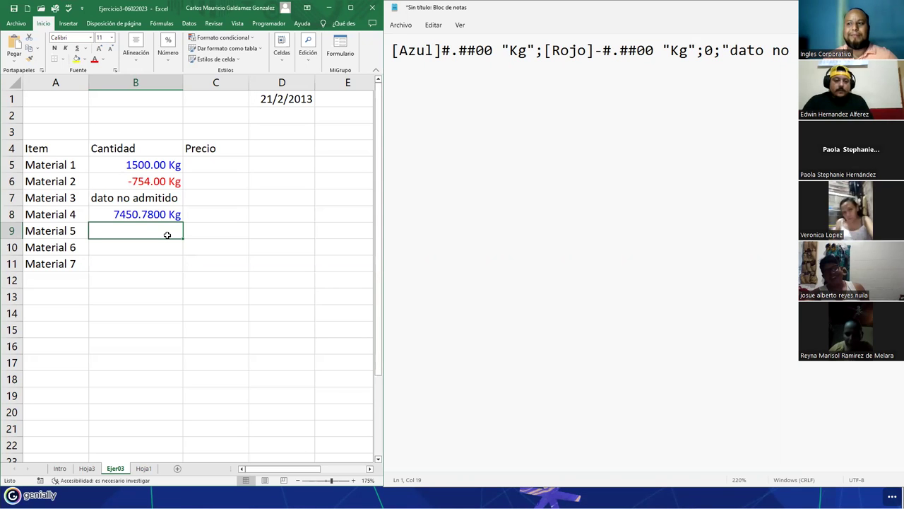
Clear the test entries of Material 2, Material 3 and Material 4 in B6:B8.
{"action": "left_click", "coordinate": [141, 211]}
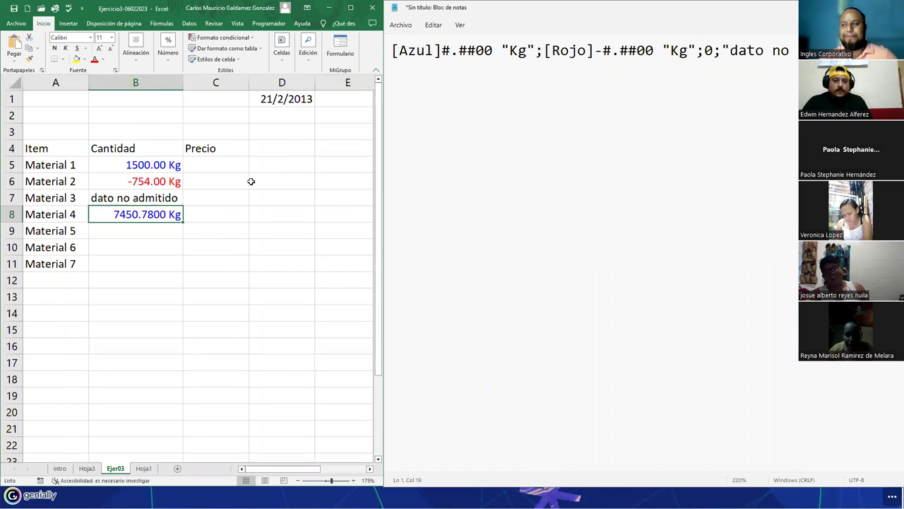
{"action": "left_click", "coordinate": [501, 158]}
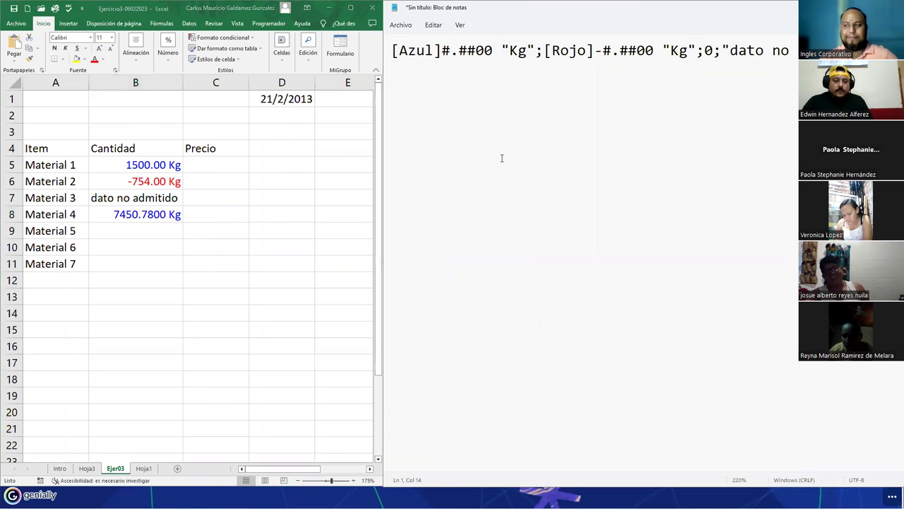
{"action": "left_click", "coordinate": [120, 165]}
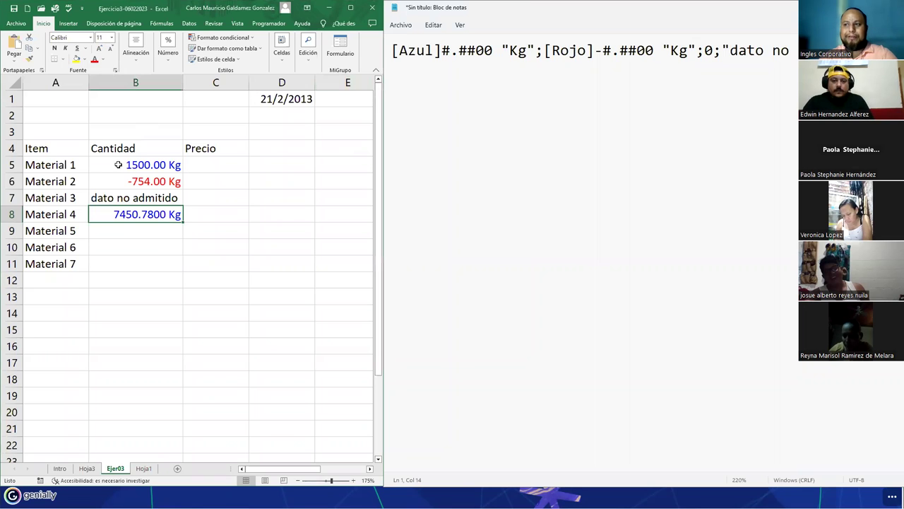
{"action": "left_click_drag", "start_coordinate": [125, 198], "coordinate": [124, 215]}
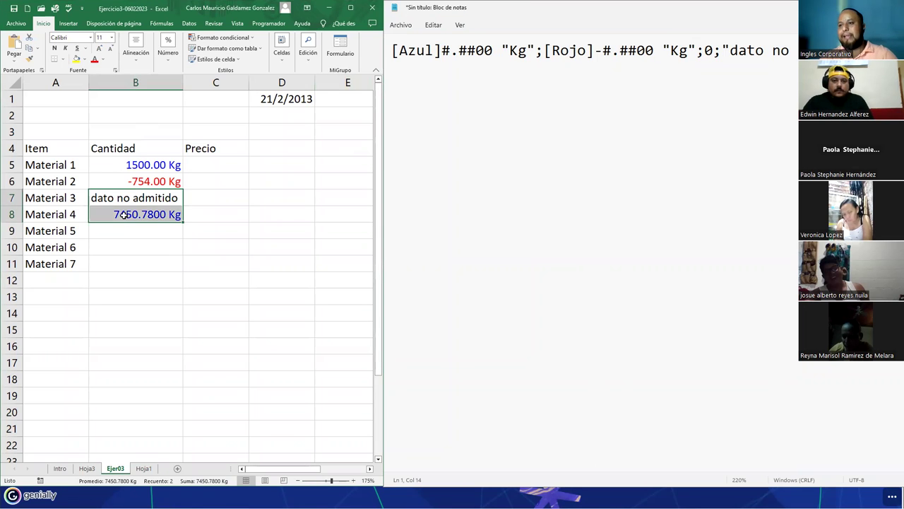
{"action": "key", "text": "Delete"}
{"action": "left_click", "coordinate": [123, 181]}
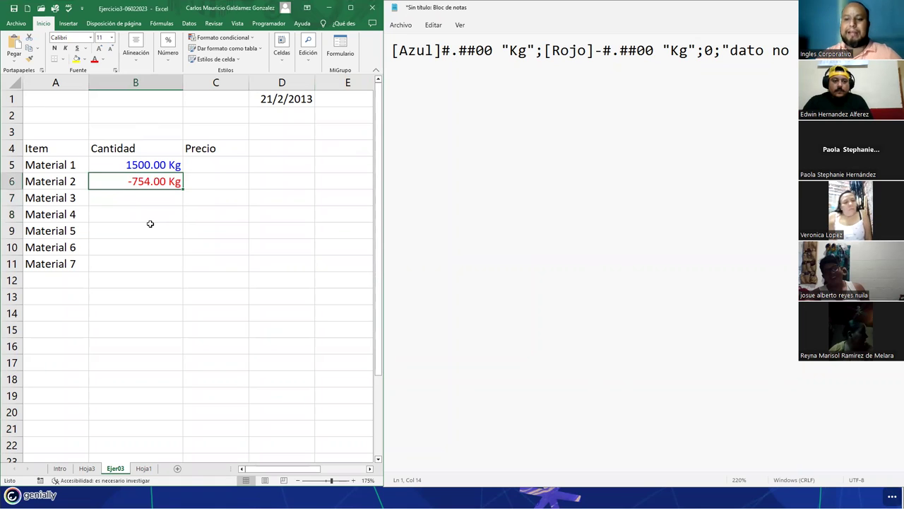
{"action": "key", "text": "Delete"}
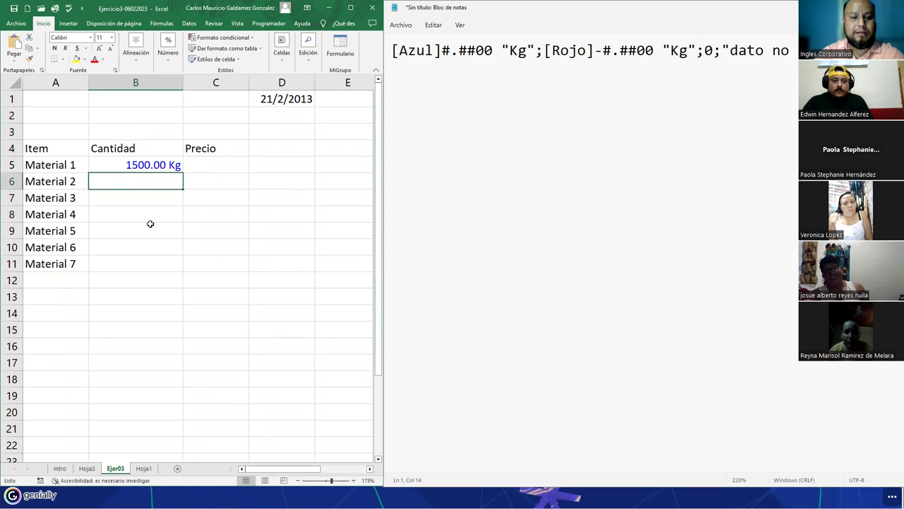
Enter the Cantidad values 340, 765, 128, 200, -879 and 765 for Material 2 to Material 7 in B6:B11.
{"action": "type", "text": "340"}
{"action": "key", "text": "Return"}
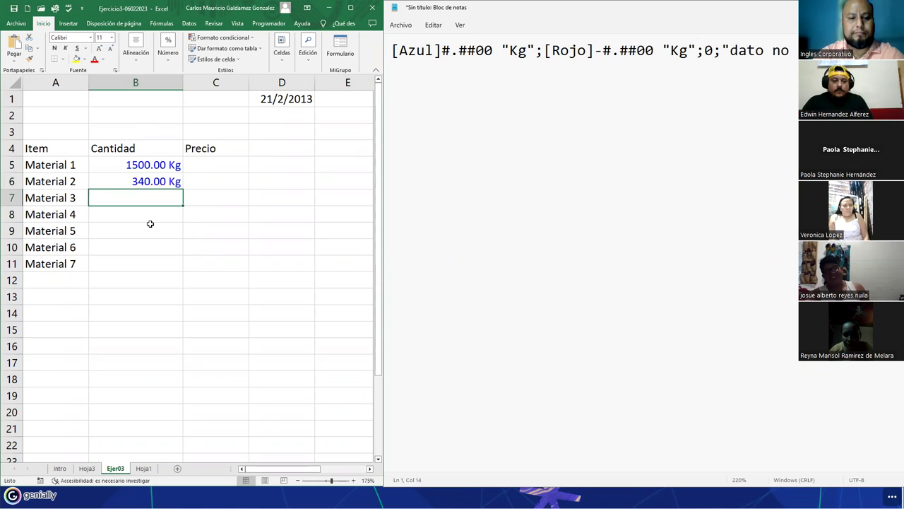
{"action": "type", "text": "765"}
{"action": "key", "text": "Return"}
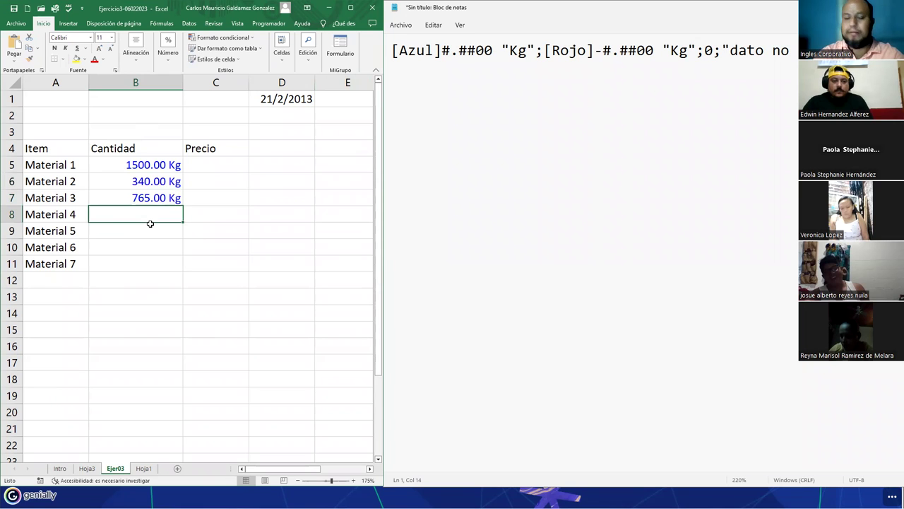
{"action": "type", "text": "128"}
{"action": "key", "text": "Return"}
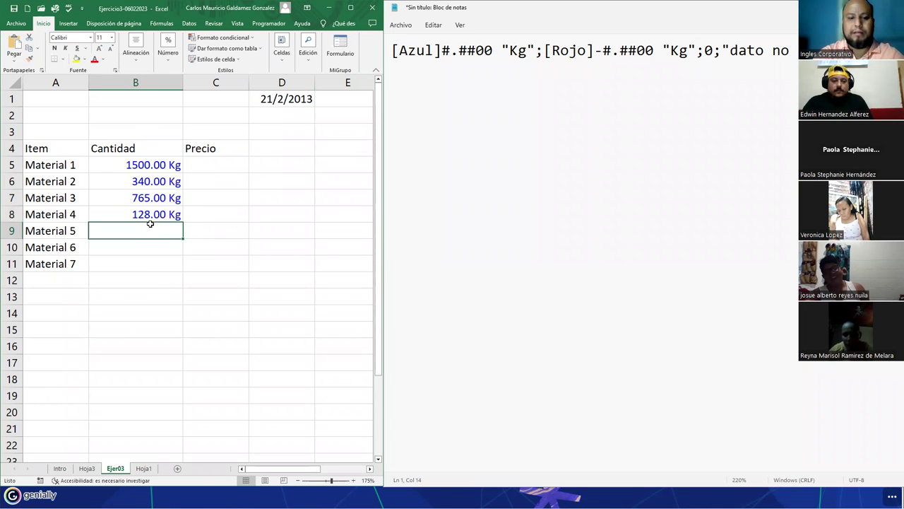
{"action": "type", "text": "200"}
{"action": "key", "text": "Return"}
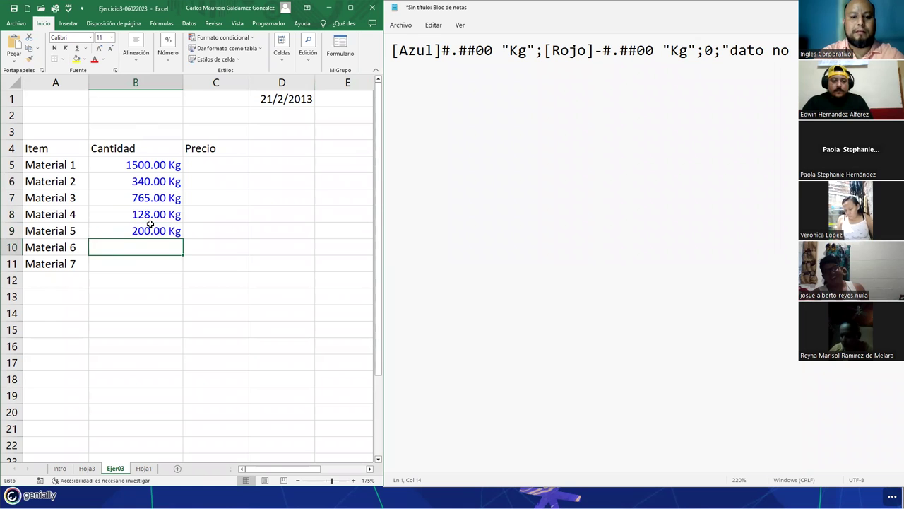
{"action": "type", "text": "-879"}
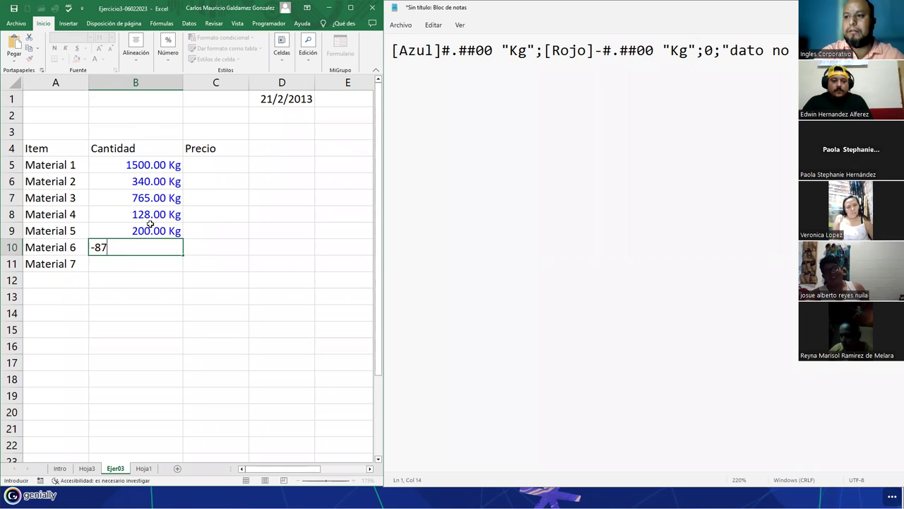
{"action": "key", "text": "Return"}
{"action": "type", "text": "765"}
{"action": "key", "text": "Return"}
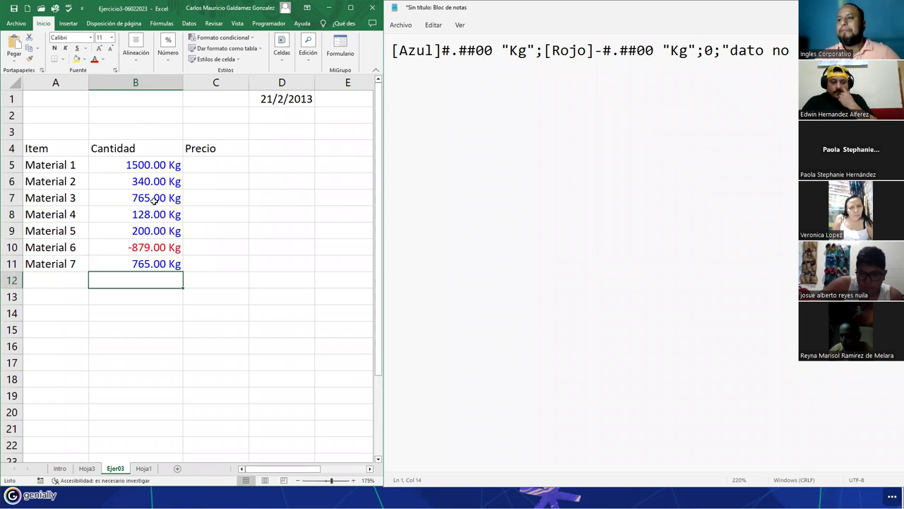
{"action": "left_click_drag", "start_coordinate": [208, 163], "coordinate": [207, 264]}
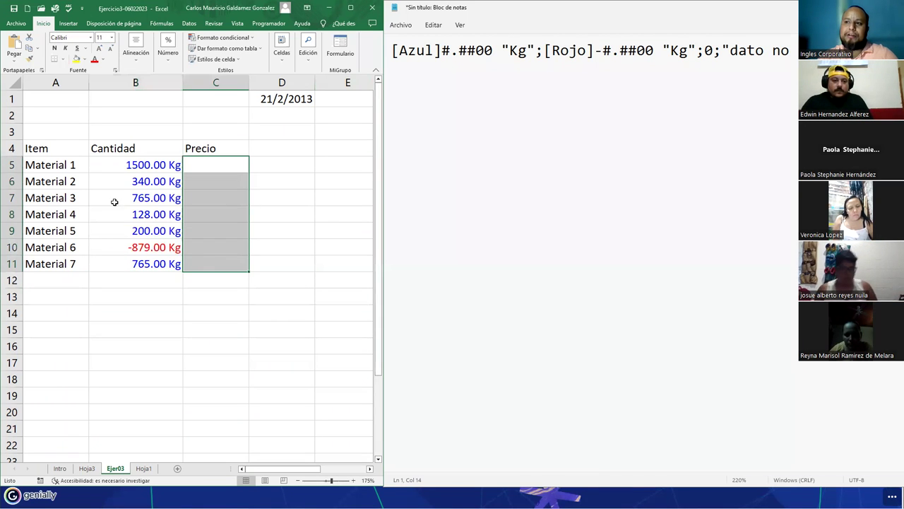
{"action": "left_click", "coordinate": [113, 197]}
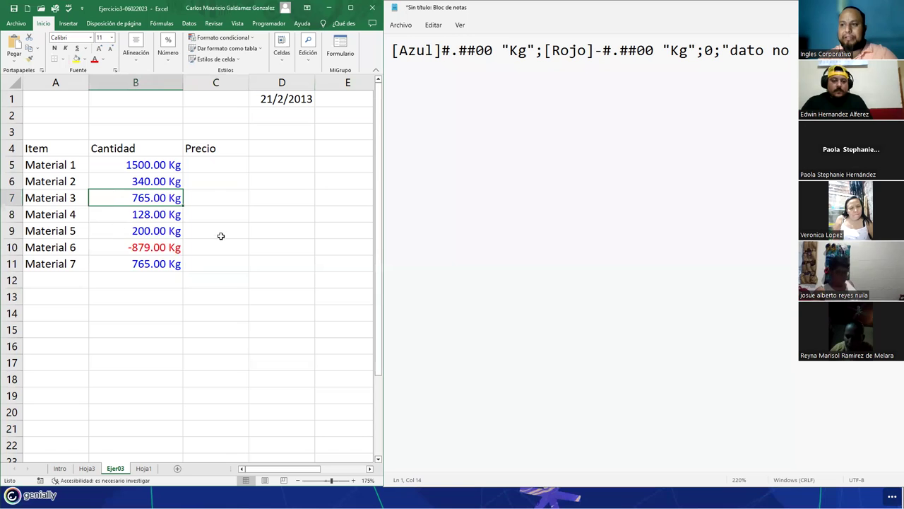
{"action": "left_click", "coordinate": [282, 205]}
{"action": "left_click_drag", "start_coordinate": [213, 162], "coordinate": [216, 263]}
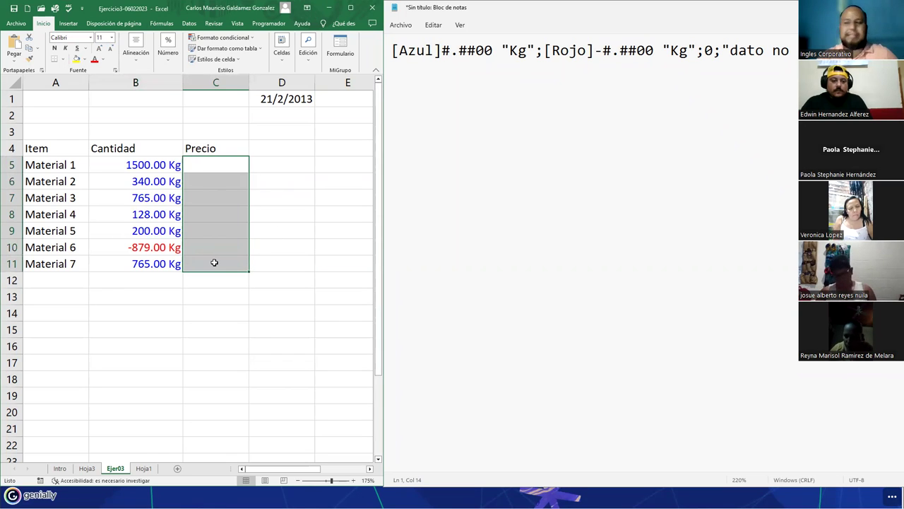
{"action": "left_click", "coordinate": [211, 165]}
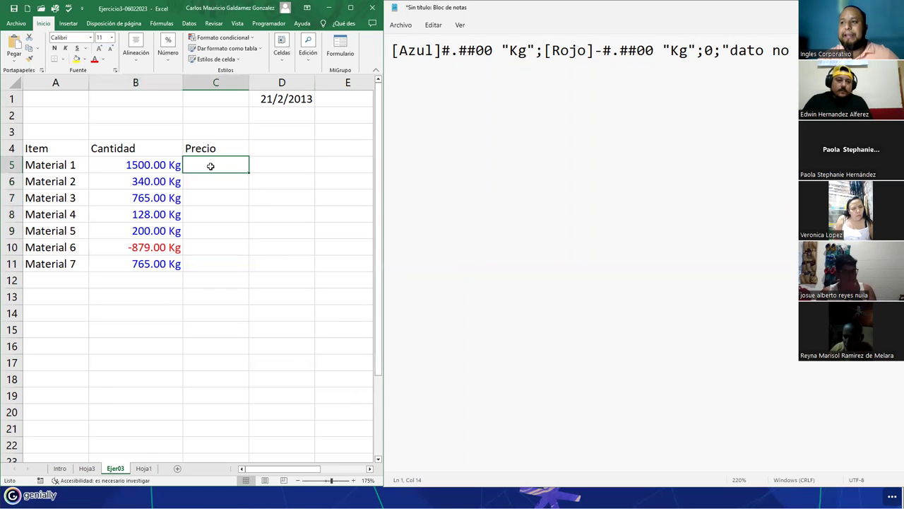
Capture a screen clip of the Item, Cantidad and Precio table in Ejer03.
{"action": "left_click", "coordinate": [288, 212]}
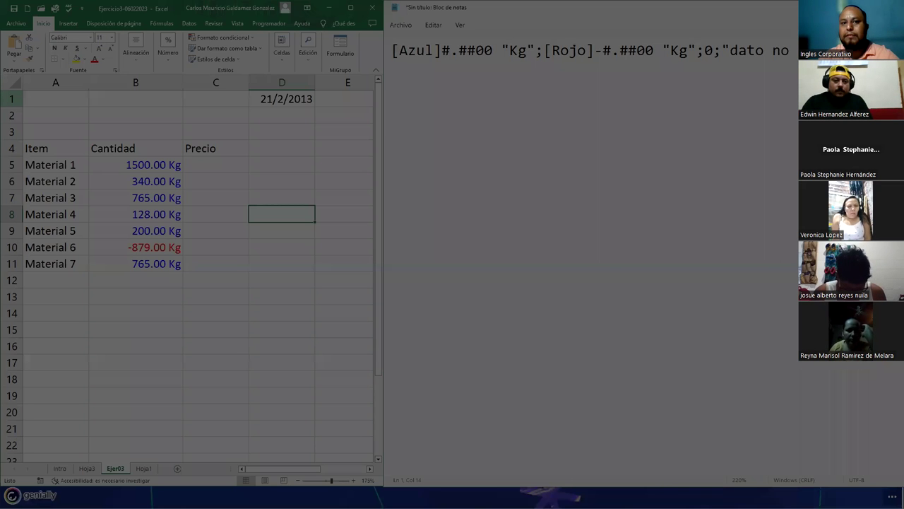
{"action": "left_click_drag", "start_coordinate": [2, 74], "coordinate": [374, 329]}
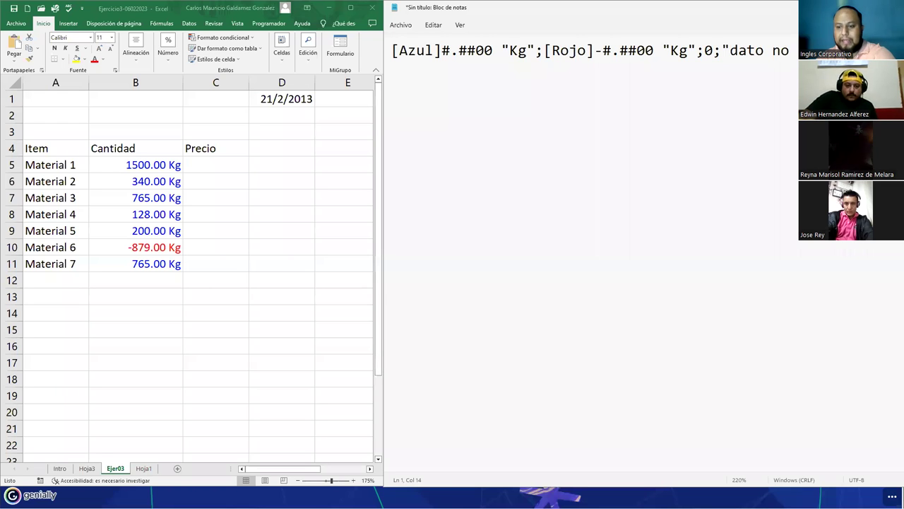
Widen the workbook window to show the whole salary table and fit column E to the Total a cobrar heading.
{"action": "scroll", "coordinate": [188, 258], "scroll_direction": "down", "scroll_amount": 6}
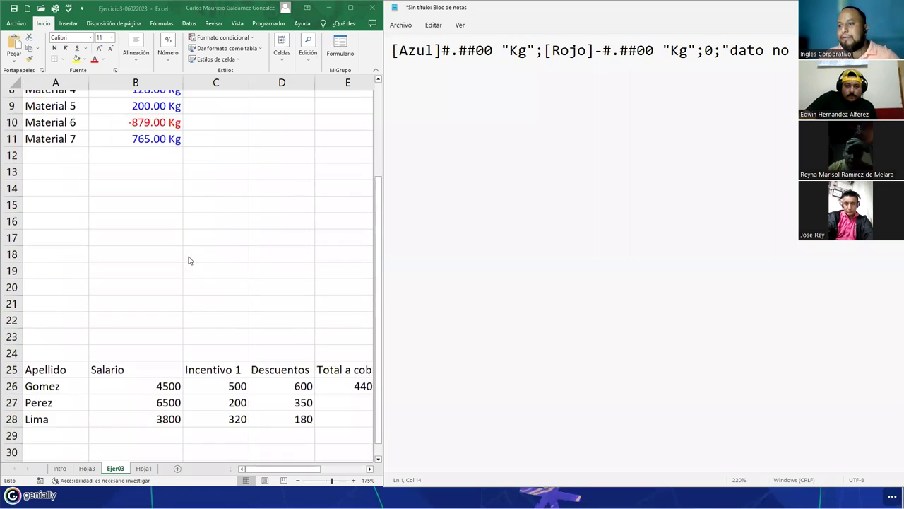
{"action": "left_click", "coordinate": [387, 220]}
{"action": "left_click_drag", "start_coordinate": [388, 220], "coordinate": [446, 220]}
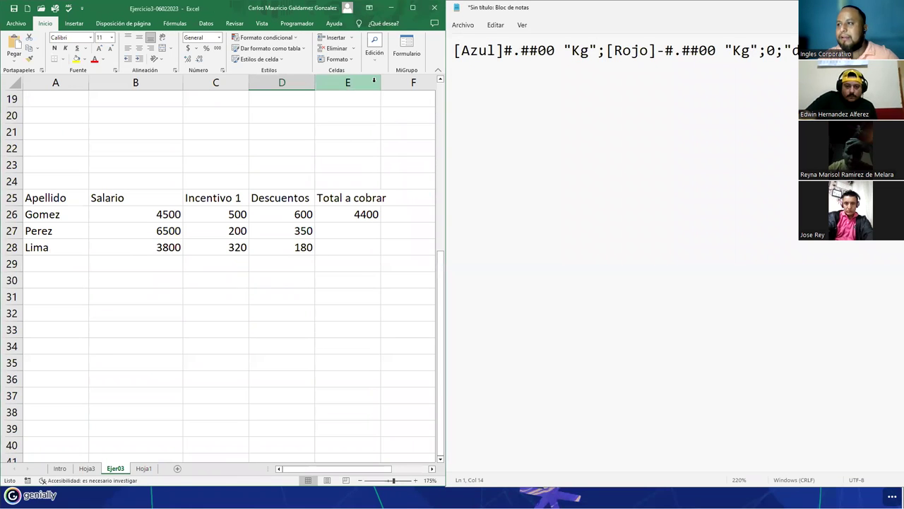
Review the Salario, Incentivo 1, Descuentos and Total a cobrar cells, and capture a screen clip of the salary table.
{"action": "left_click_drag", "start_coordinate": [101, 220], "coordinate": [288, 251]}
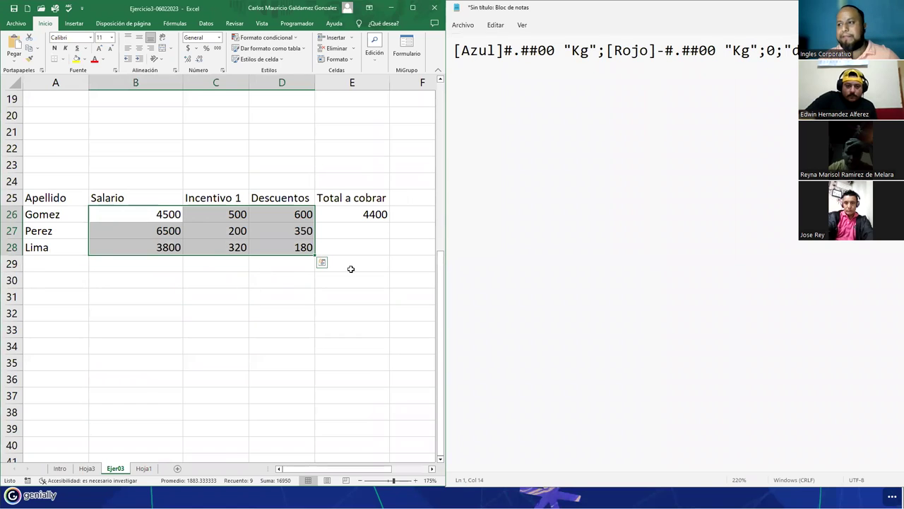
{"action": "left_click", "coordinate": [348, 214]}
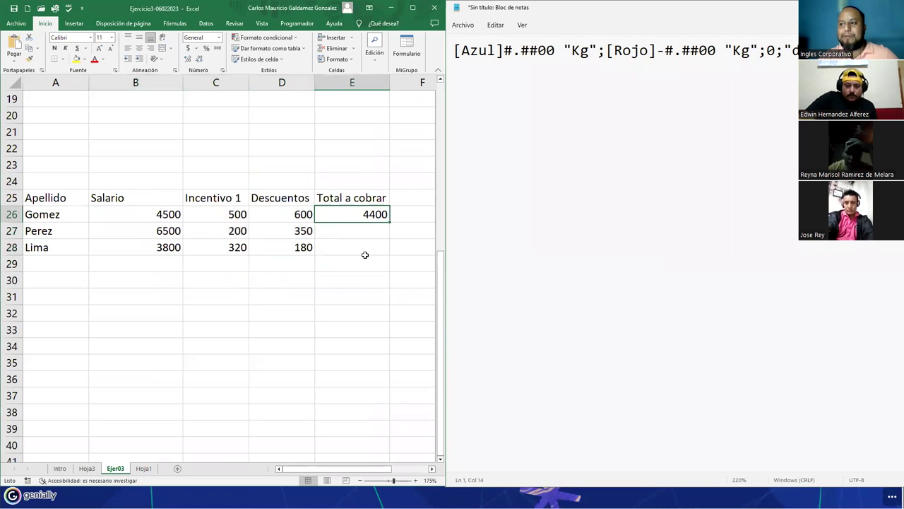
{"action": "left_click", "coordinate": [139, 215]}
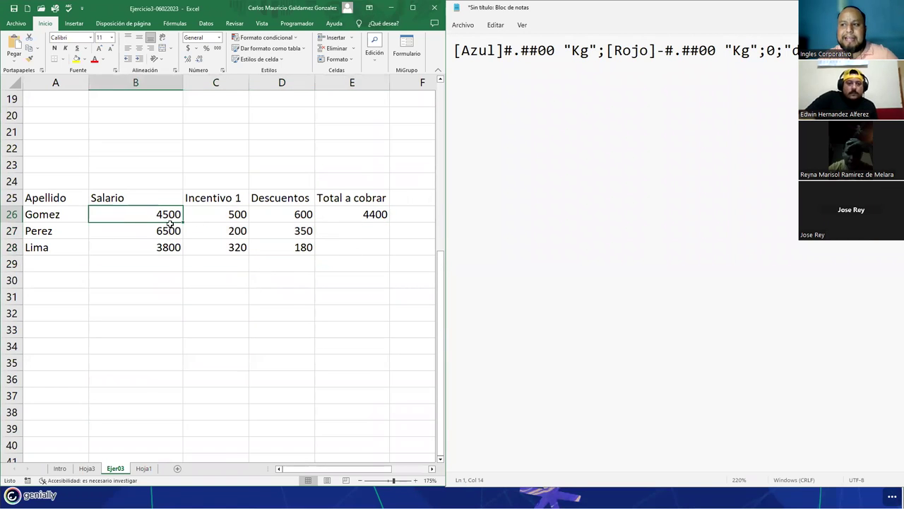
{"action": "left_click", "coordinate": [222, 212]}
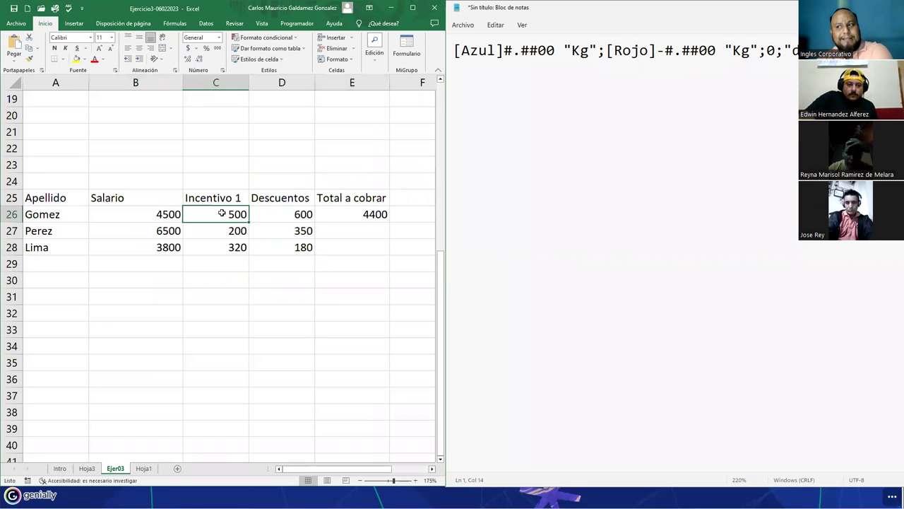
{"action": "left_click", "coordinate": [276, 215]}
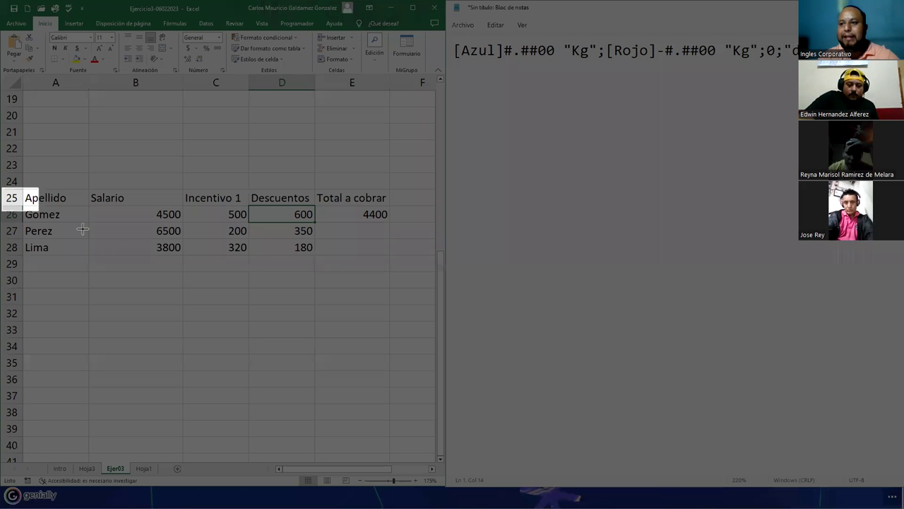
{"action": "left_click_drag", "start_coordinate": [83, 228], "coordinate": [444, 307]}
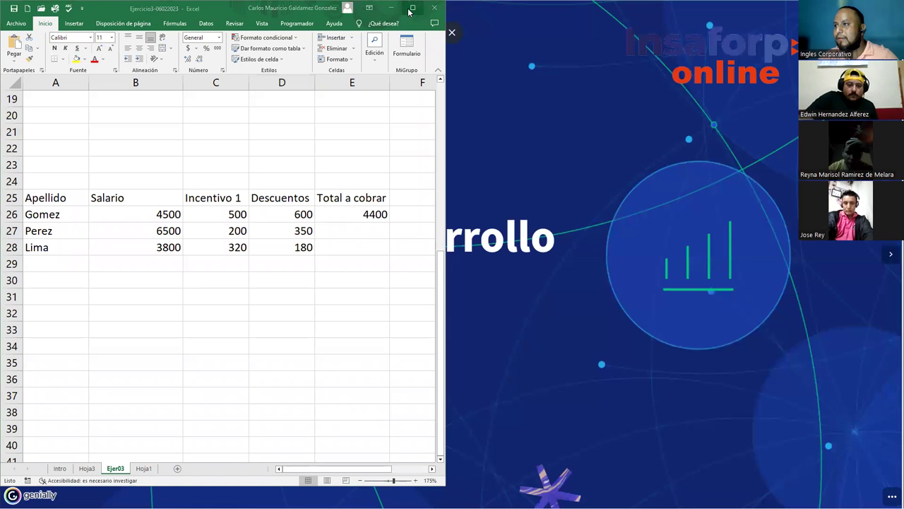
Maximize the workbook window and select the Cantidad values in B5:B11.
{"action": "left_click", "coordinate": [412, 8]}
{"action": "scroll", "coordinate": [281, 283], "scroll_direction": "up", "scroll_amount": 6}
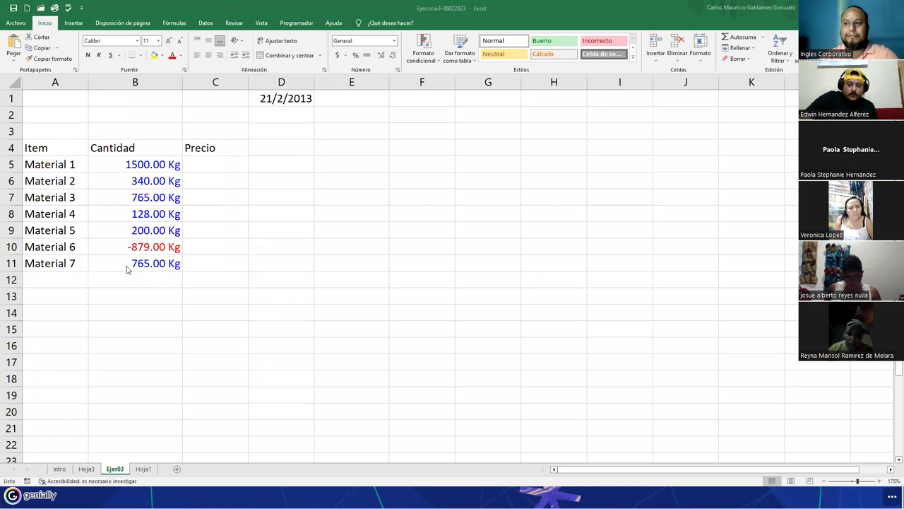
{"action": "key", "text": "F2"}
{"action": "scroll", "coordinate": [133, 261], "scroll_direction": "up", "scroll_amount": 2}
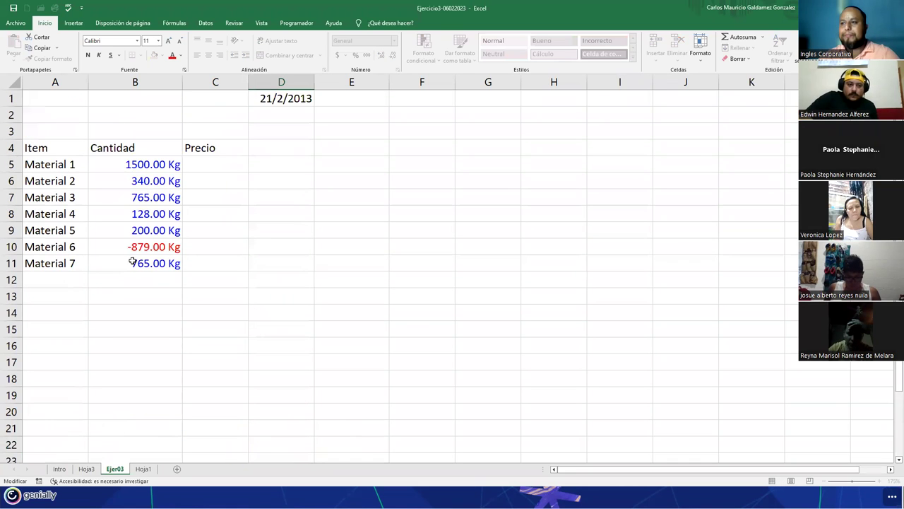
{"action": "left_click", "coordinate": [141, 171]}
{"action": "left_click_drag", "start_coordinate": [106, 195], "coordinate": [112, 262]}
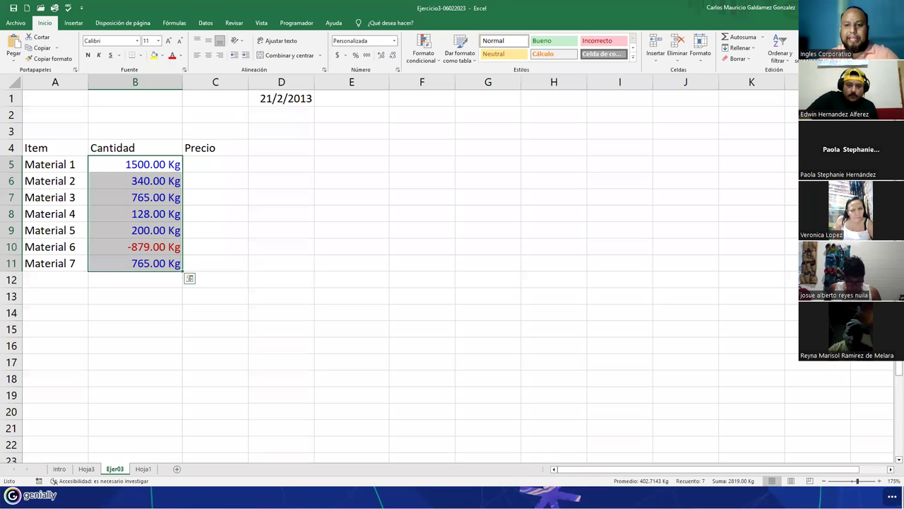
Switch to Bloc de notas, place its window beside the table, and examine the [Azul]#.##00 "Kg"; section of the format code.
{"action": "key", "text": "alt+Tab"}
{"action": "left_click_drag", "start_coordinate": [446, 106], "coordinate": [290, 140]}
{"action": "key", "text": "ctrl+a"}
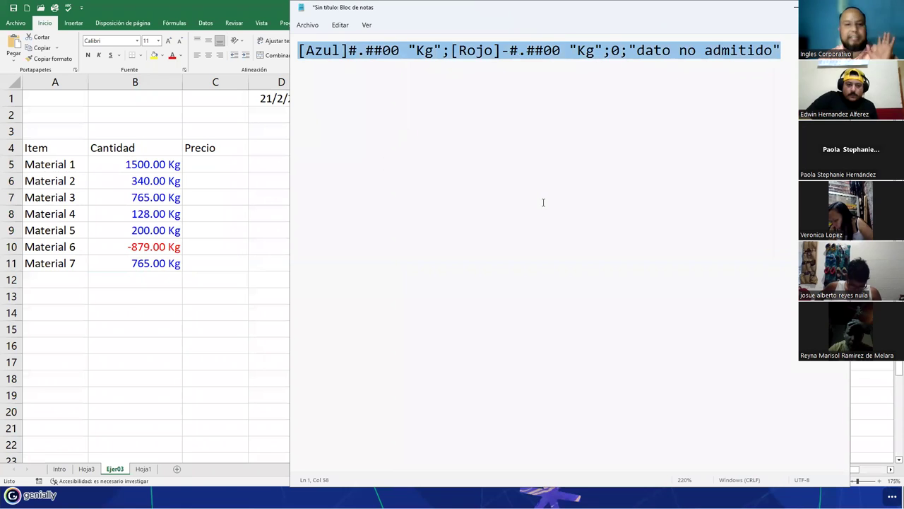
{"action": "left_click", "coordinate": [406, 109]}
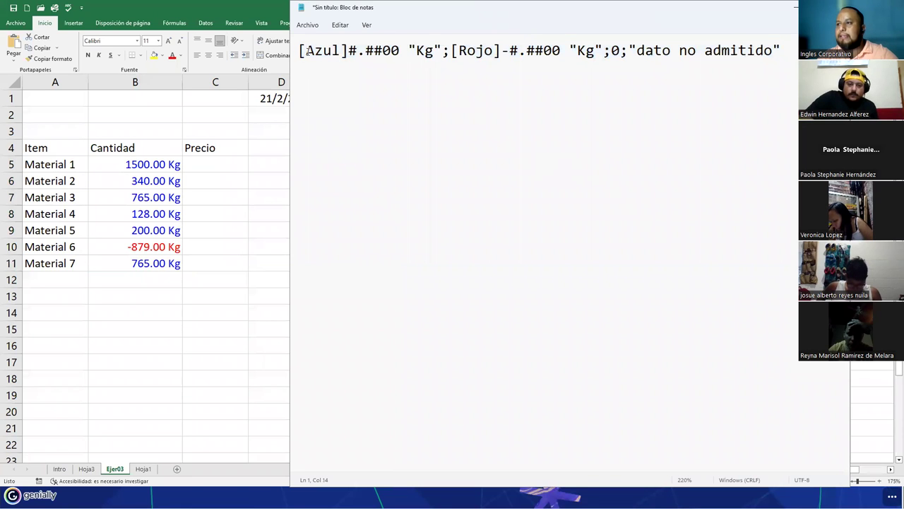
{"action": "left_click_drag", "start_coordinate": [299, 50], "coordinate": [349, 51]}
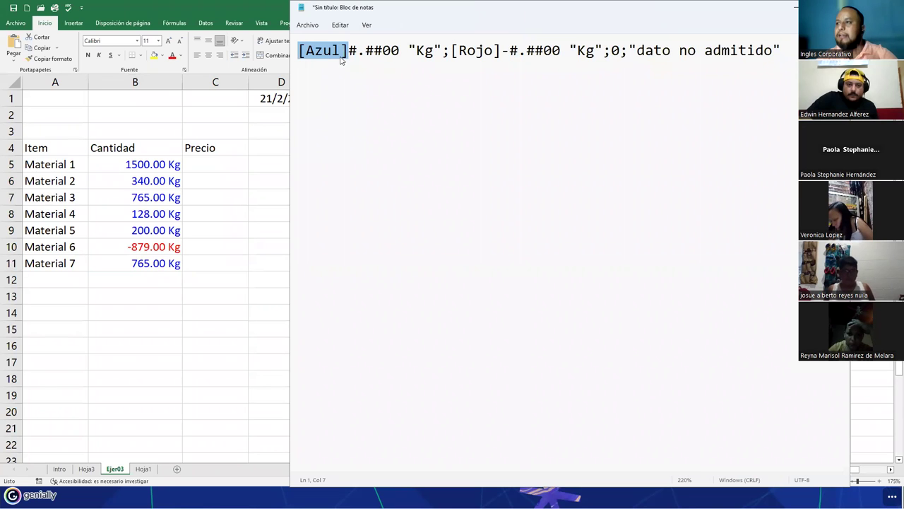
{"action": "left_click_drag", "start_coordinate": [349, 50], "coordinate": [448, 50]}
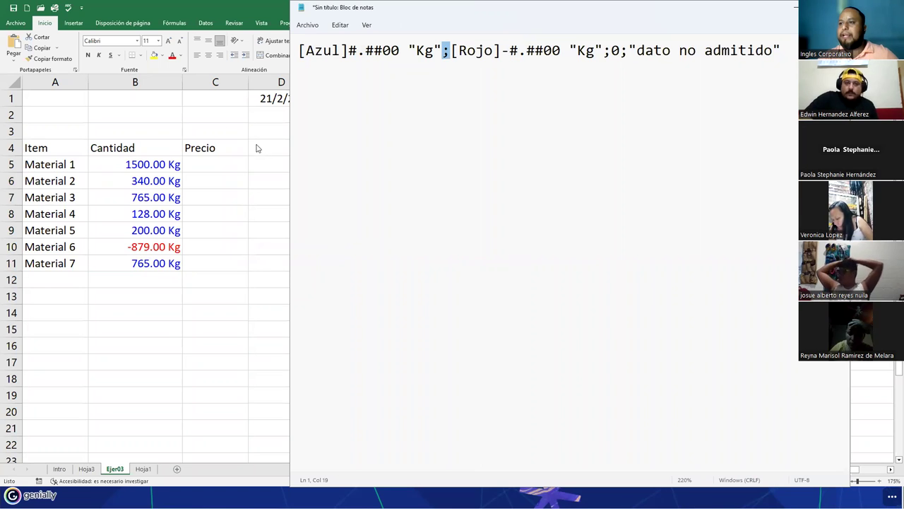
Open Formato de celdas for B5:B11 in Excel, reset the category to General, and empty the Personalizada type code.
{"action": "key", "text": "alt+Tab"}
{"action": "right_click", "coordinate": [128, 164]}
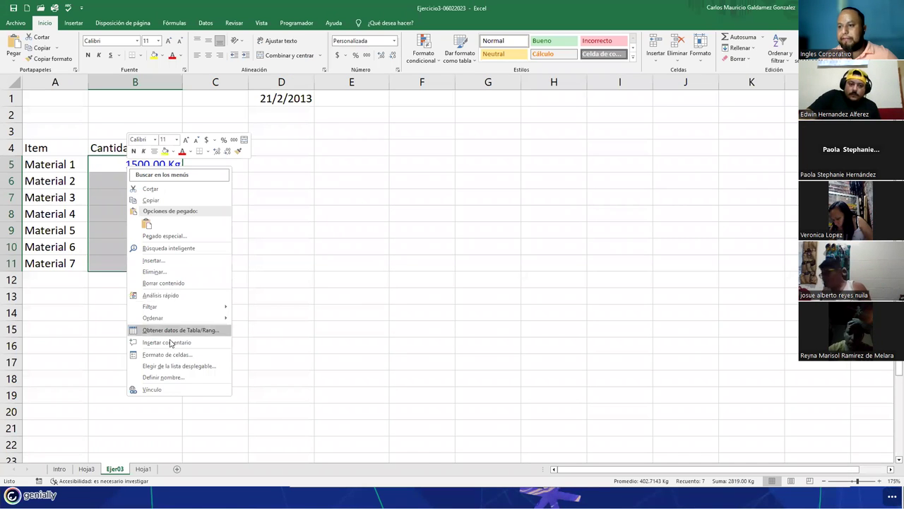
{"action": "left_click_drag", "start_coordinate": [108, 162], "coordinate": [115, 258]}
{"action": "right_click", "coordinate": [116, 262]}
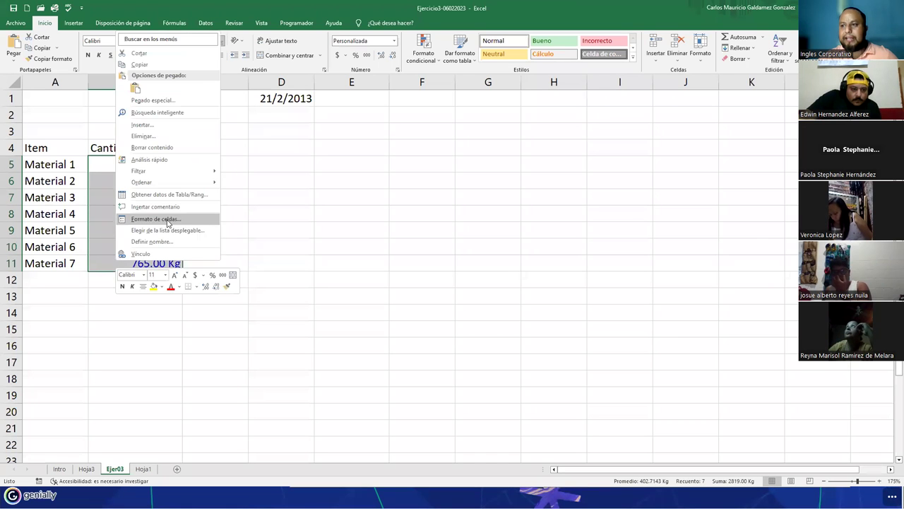
{"action": "left_click", "coordinate": [155, 219]}
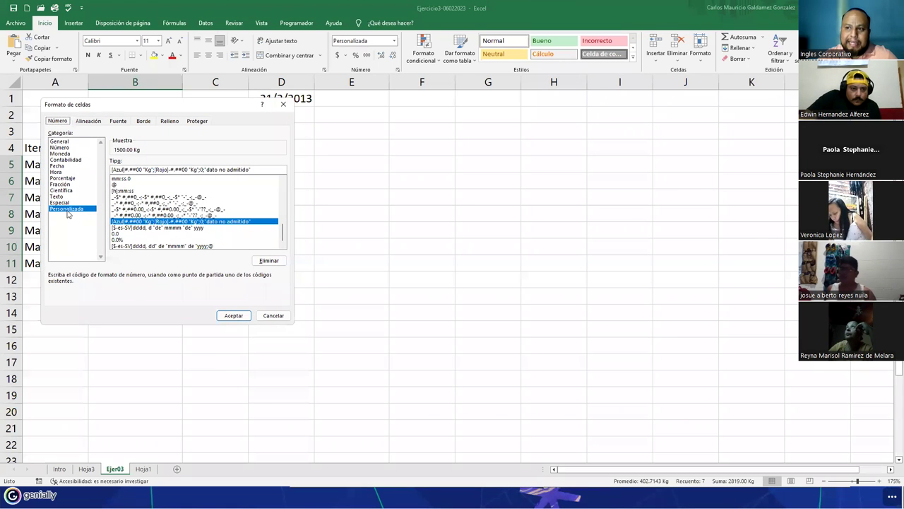
{"action": "left_click", "coordinate": [67, 144]}
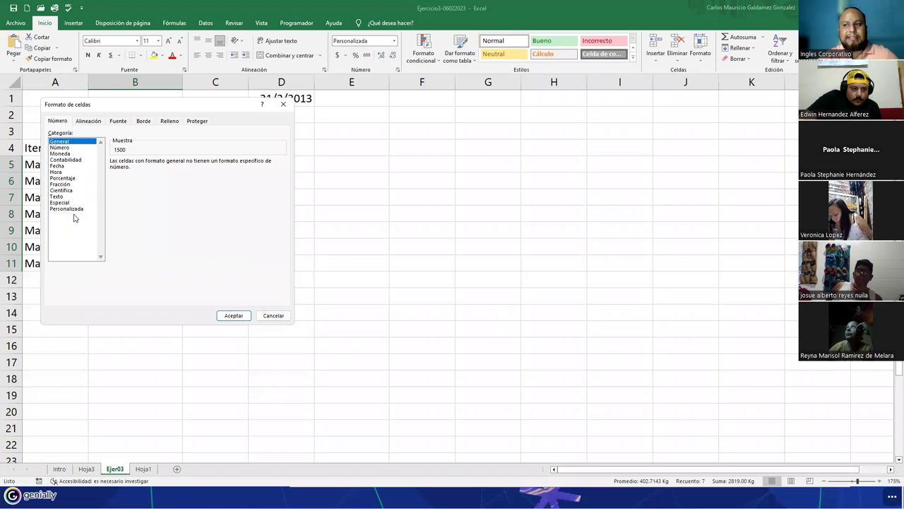
{"action": "left_click", "coordinate": [69, 209]}
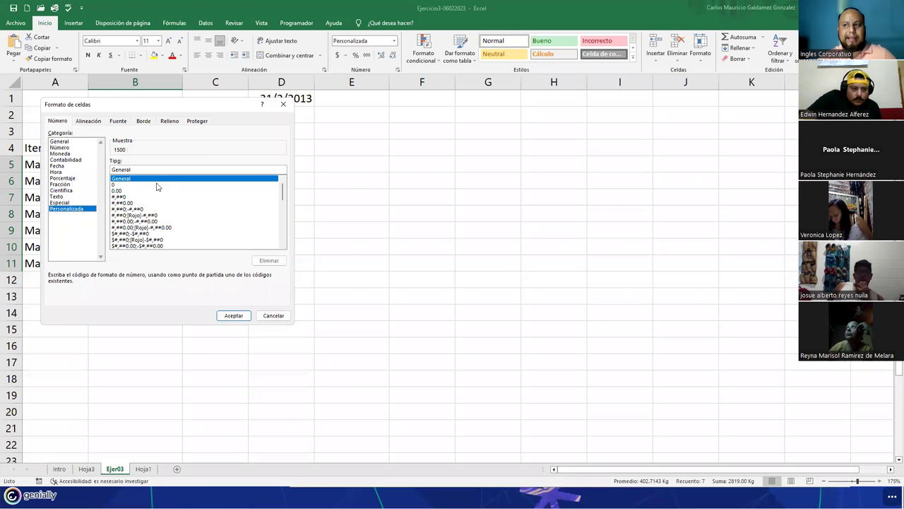
{"action": "key", "text": "shift+Home"}
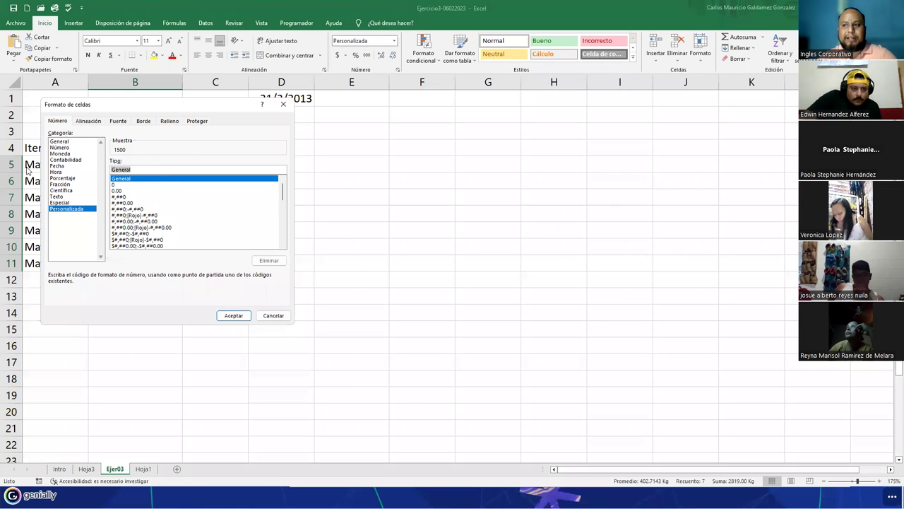
{"action": "key", "text": "BackSpace"}
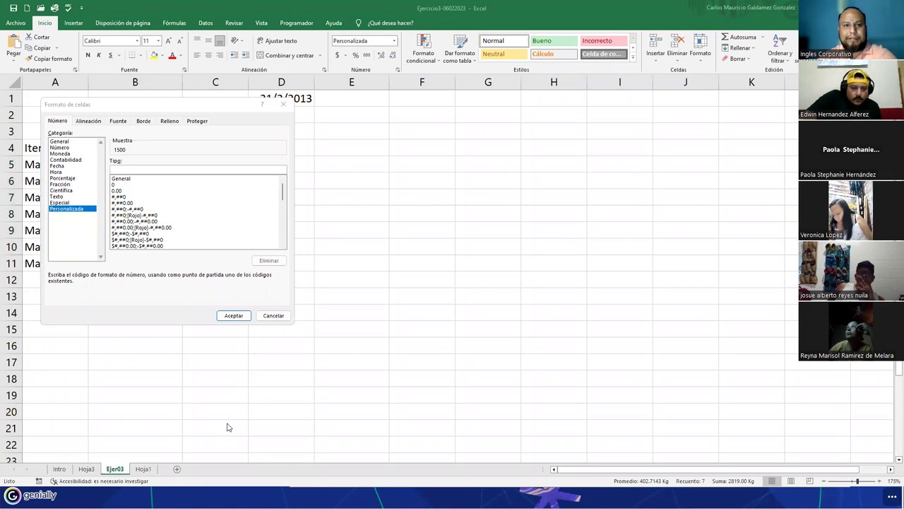
Copy the code [Azul]#.##00 "Kg";[Rojo]-#.##00 "Kg";0;"dato no admitido" from Bloc de notas and apply it as the custom format of B5:B11.
{"action": "key", "text": "alt+Tab"}
{"action": "key", "text": "ctrl+a"}
{"action": "key", "text": "ctrl+c"}
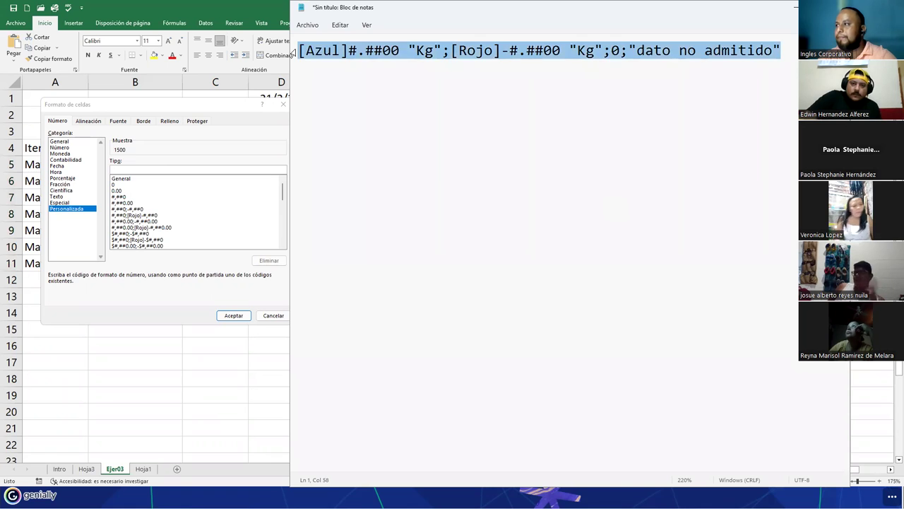
{"action": "left_click", "coordinate": [170, 169]}
{"action": "key", "text": "ctrl+v"}
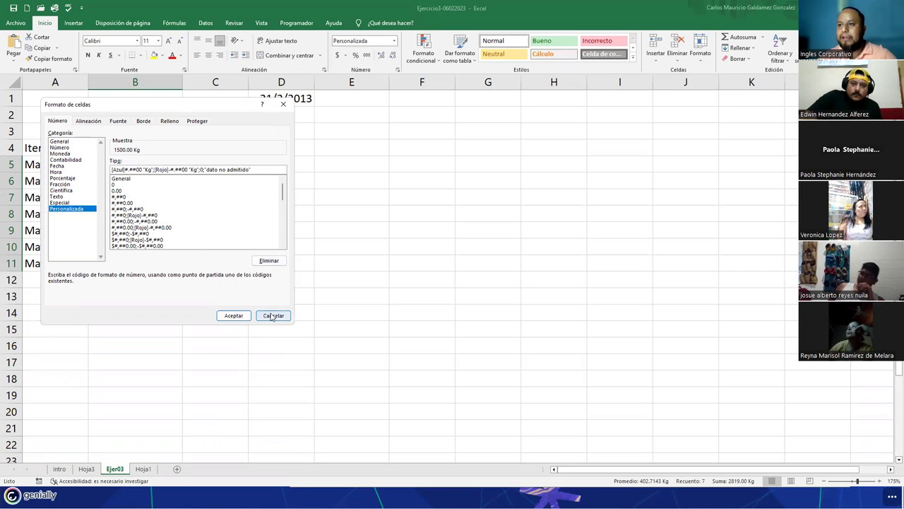
{"action": "left_click", "coordinate": [233, 315]}
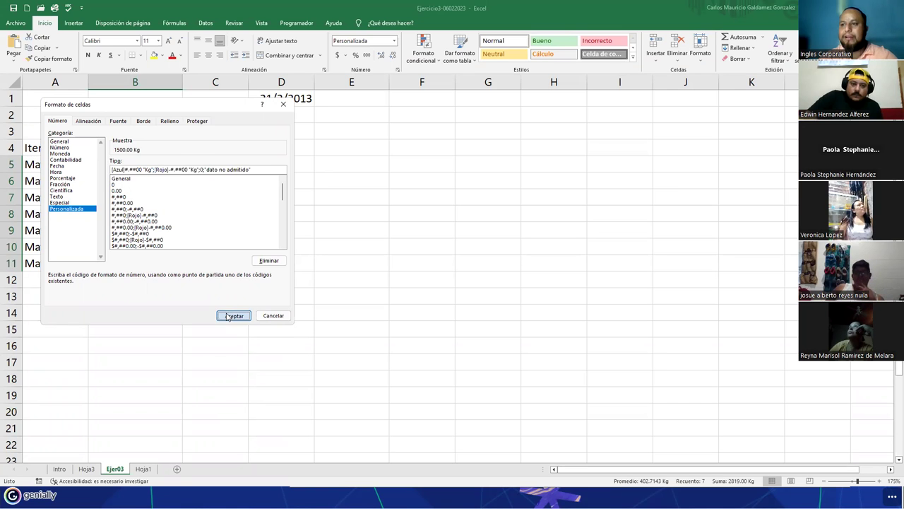
{"action": "left_click", "coordinate": [152, 239]}
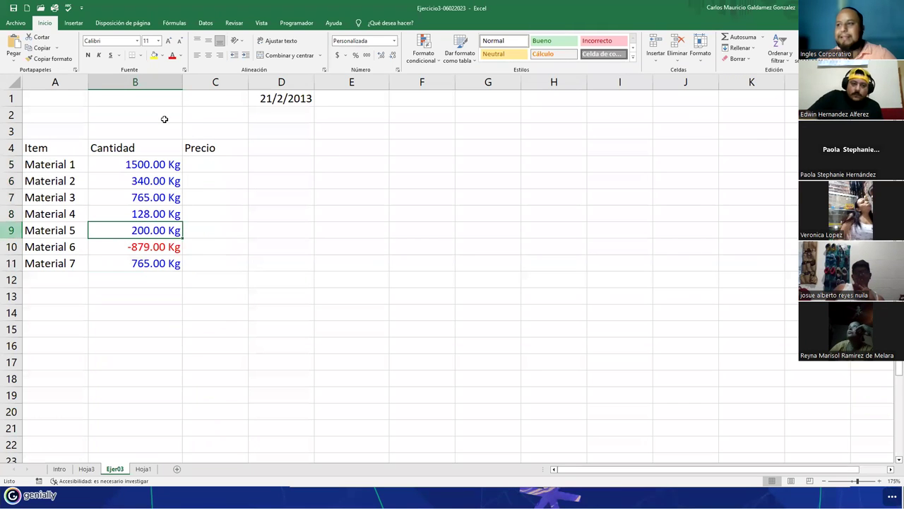
Minimize Excel and Bloc de notas, and advance the Genially presentation from Desarrollo through Zona de consultas to the closing section.
{"action": "key", "text": "super+Down"}
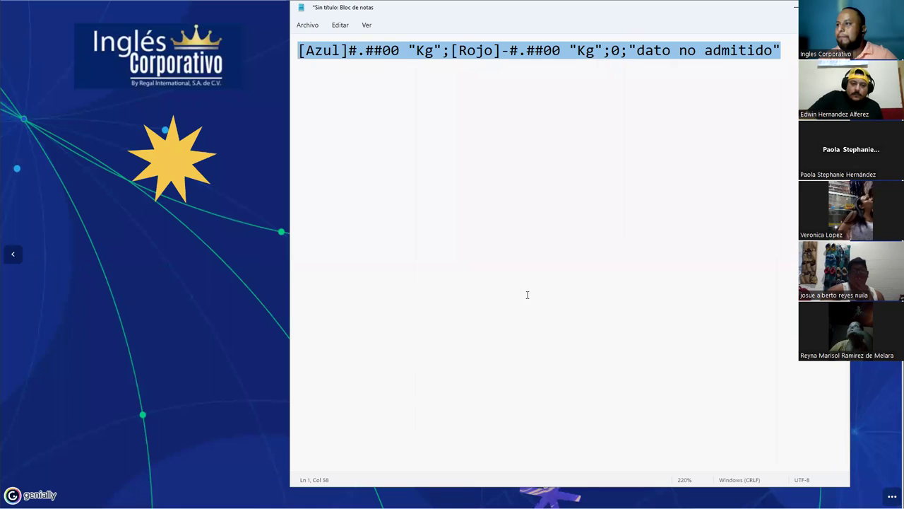
{"action": "left_click", "coordinate": [779, 14]}
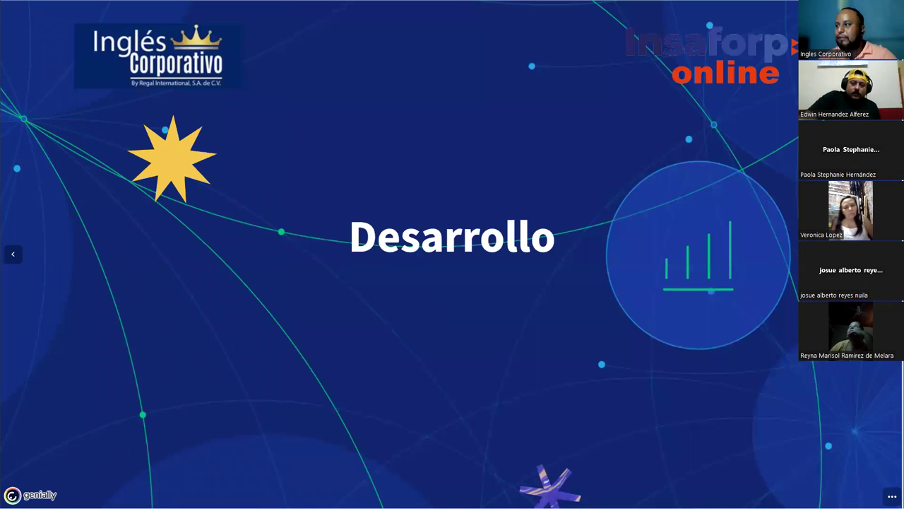
{"action": "key", "text": "Right"}
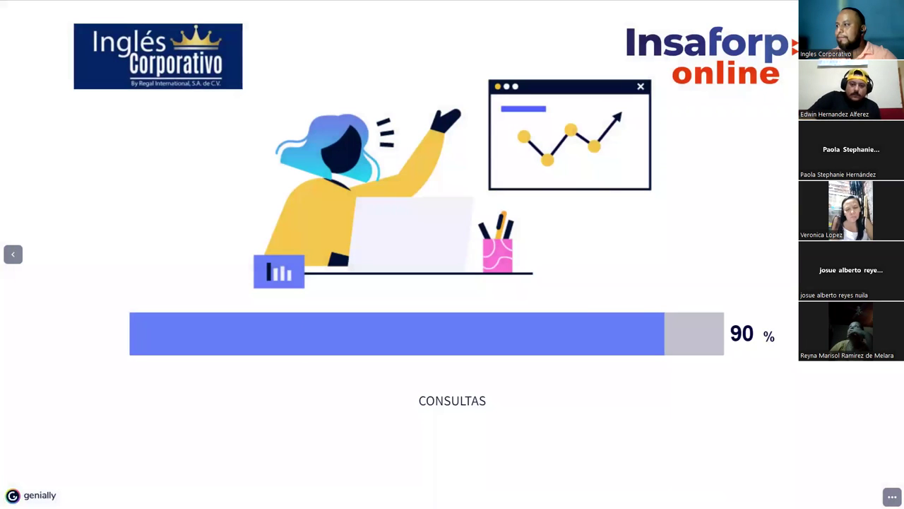
{"action": "key", "text": "Right"}
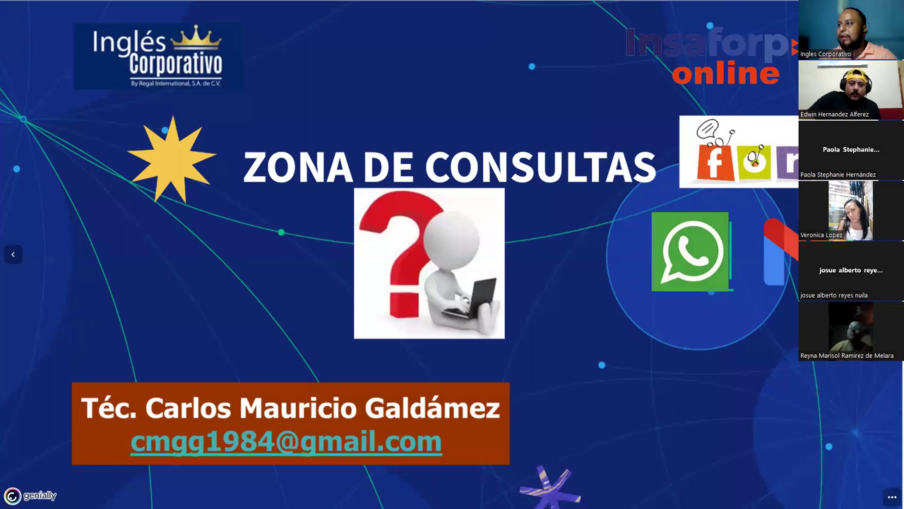
{"action": "key", "text": "Right"}
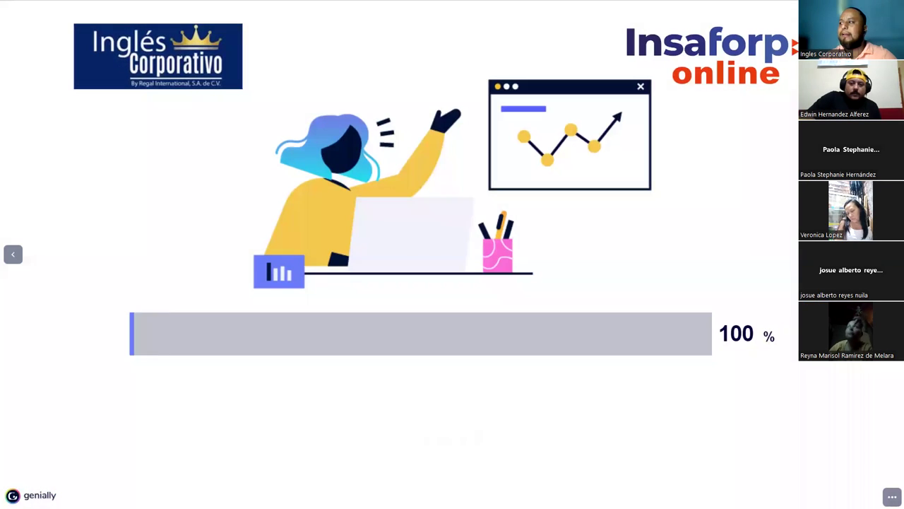
{"action": "key", "text": "Right"}
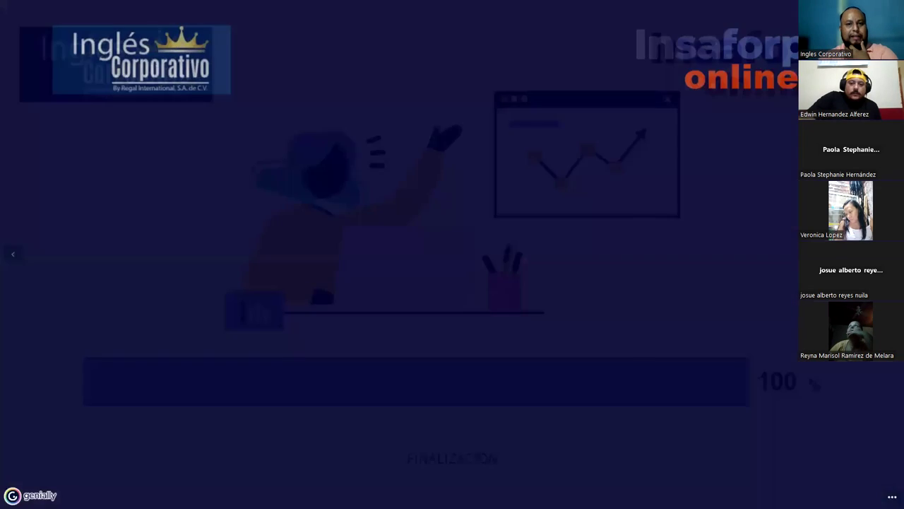